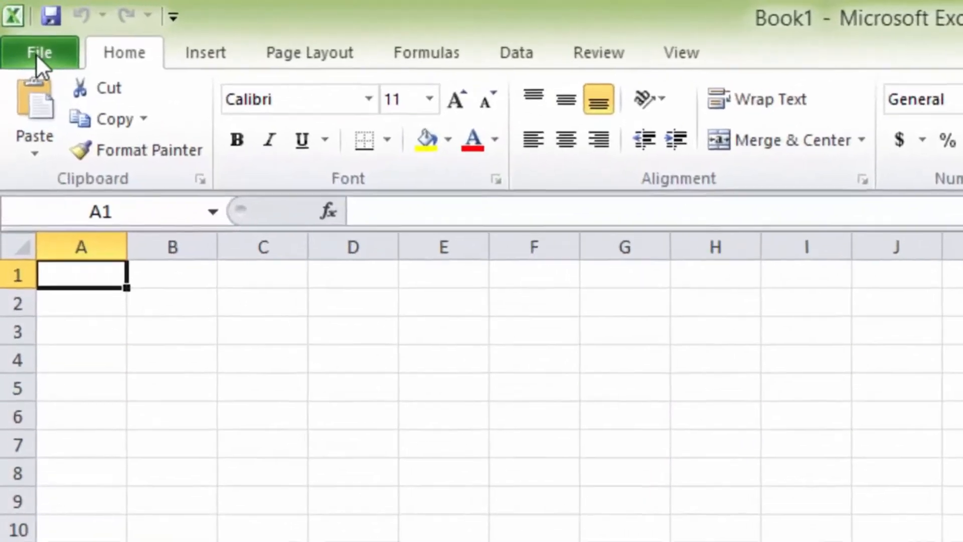
Step: Create a workbook from the Organizational telephone list template in the Business category of the Office.com templates
click(34, 40)
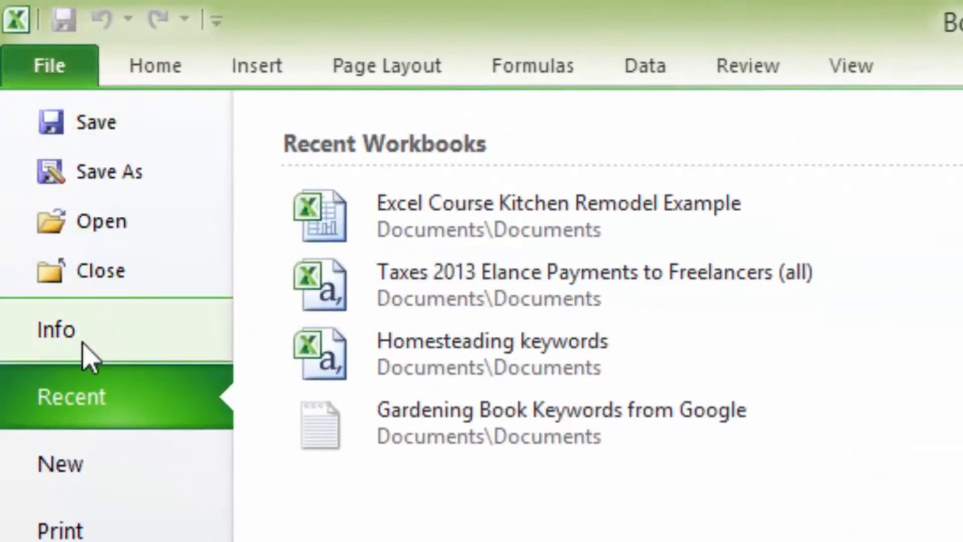
click(75, 489)
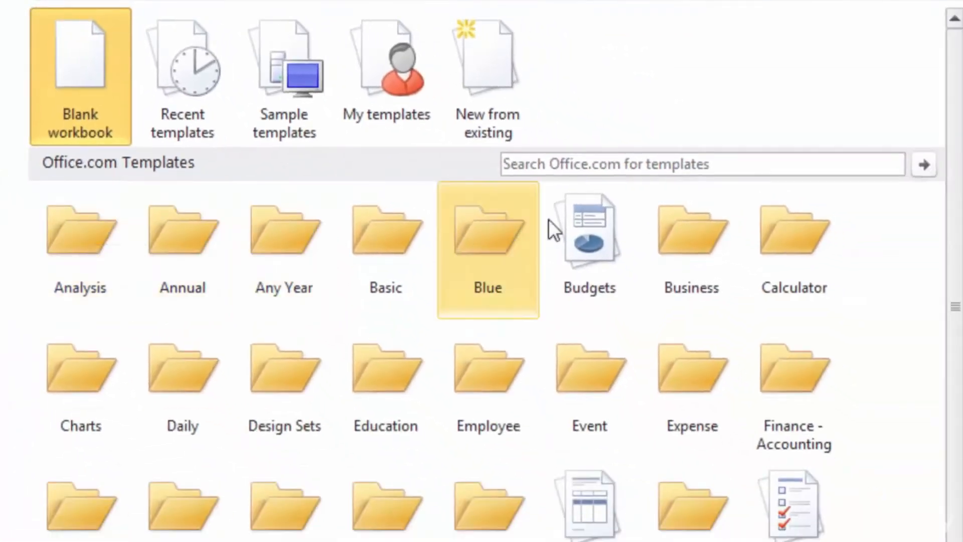
drag(957, 215, 698, 91)
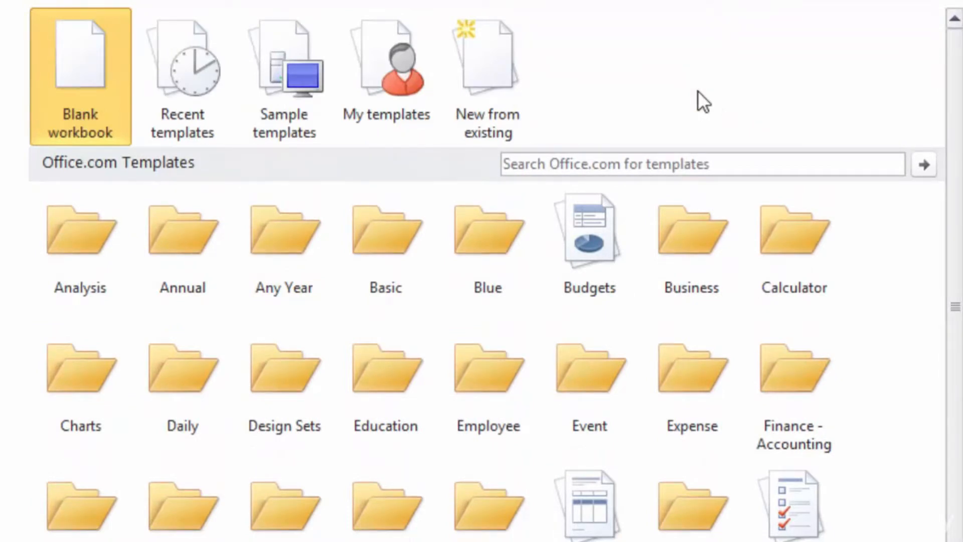
click(686, 244)
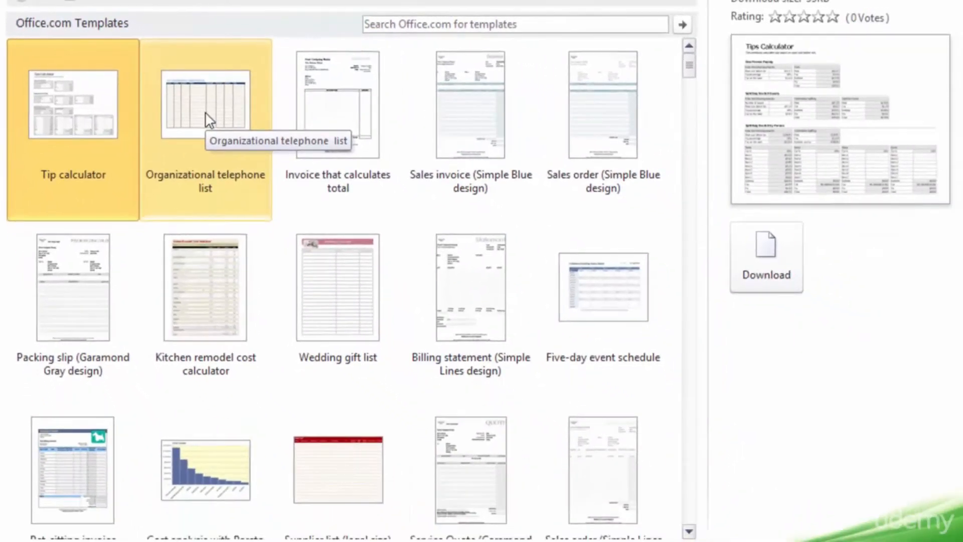
click(206, 112)
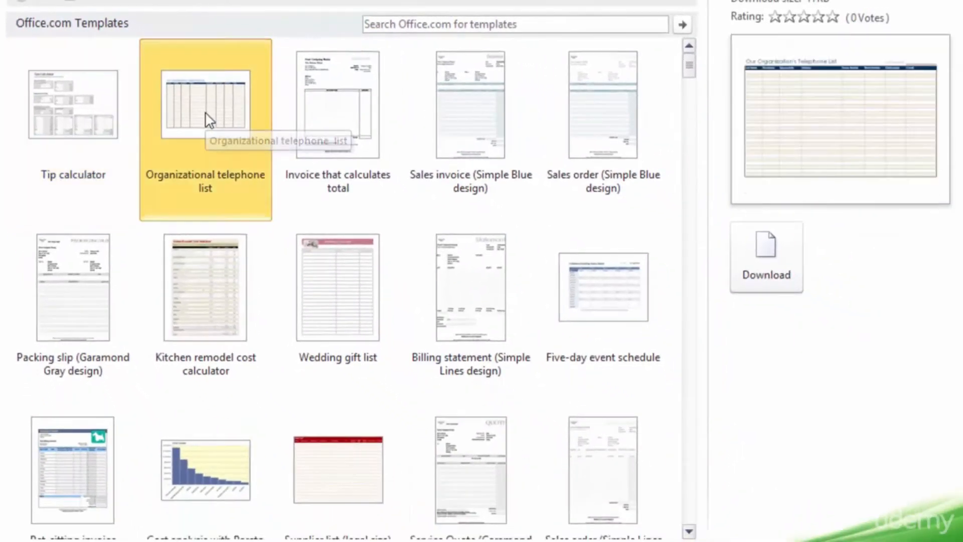
click(766, 256)
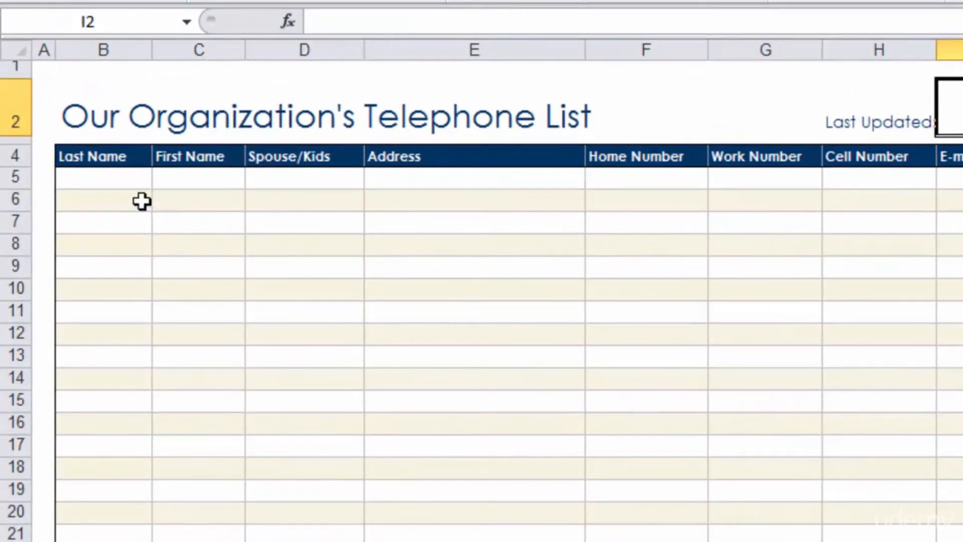
Step: Examine the telephone list's first entry row from Last Name through E-mail to see which details it holds
click(106, 179)
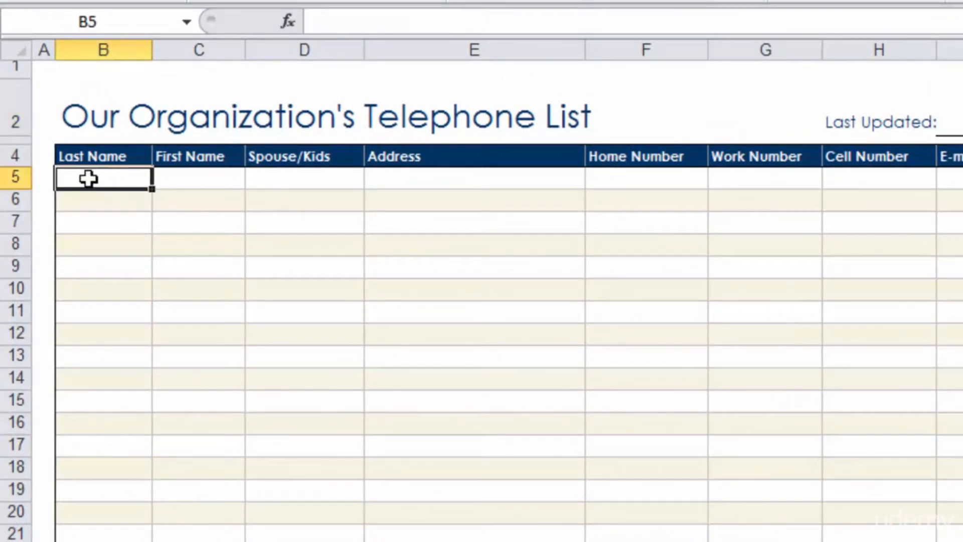
click(191, 182)
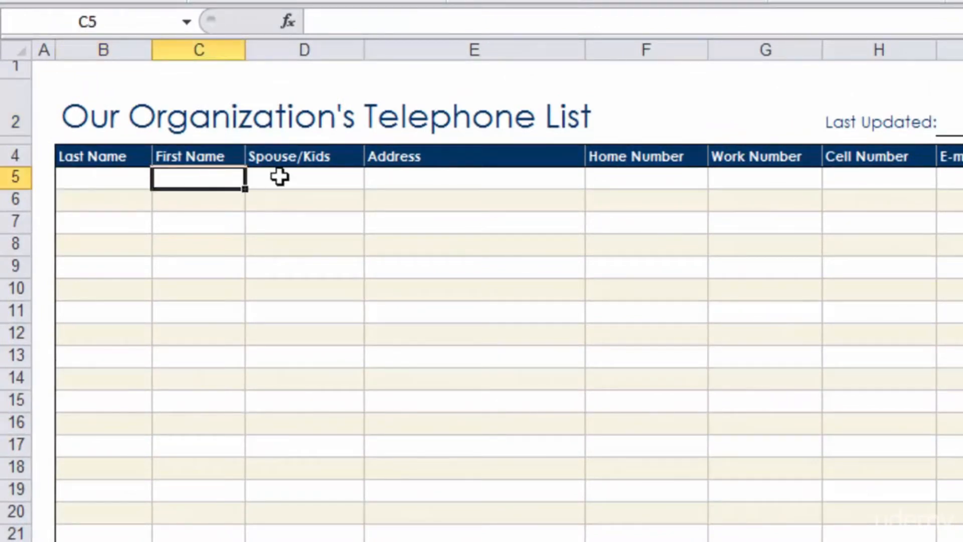
click(312, 181)
click(487, 181)
click(639, 176)
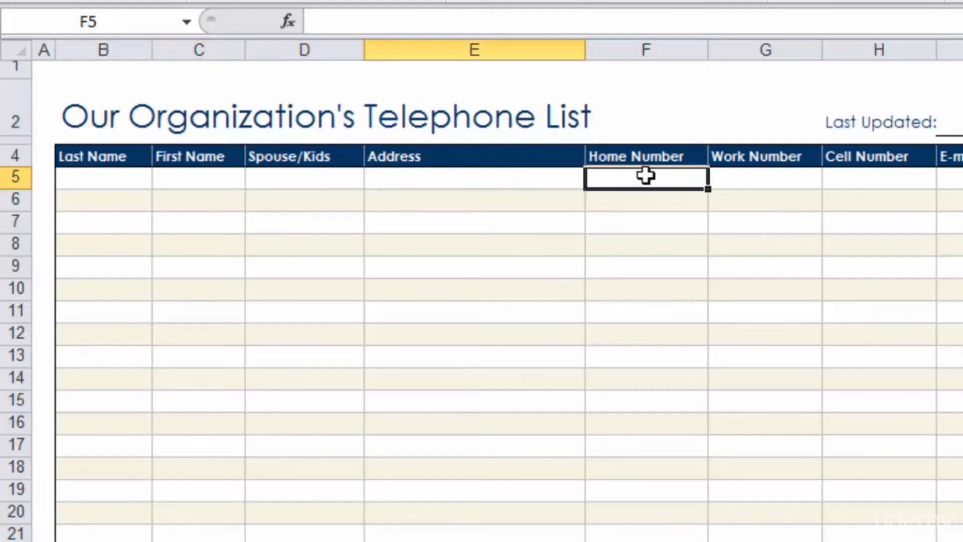
click(803, 177)
click(928, 176)
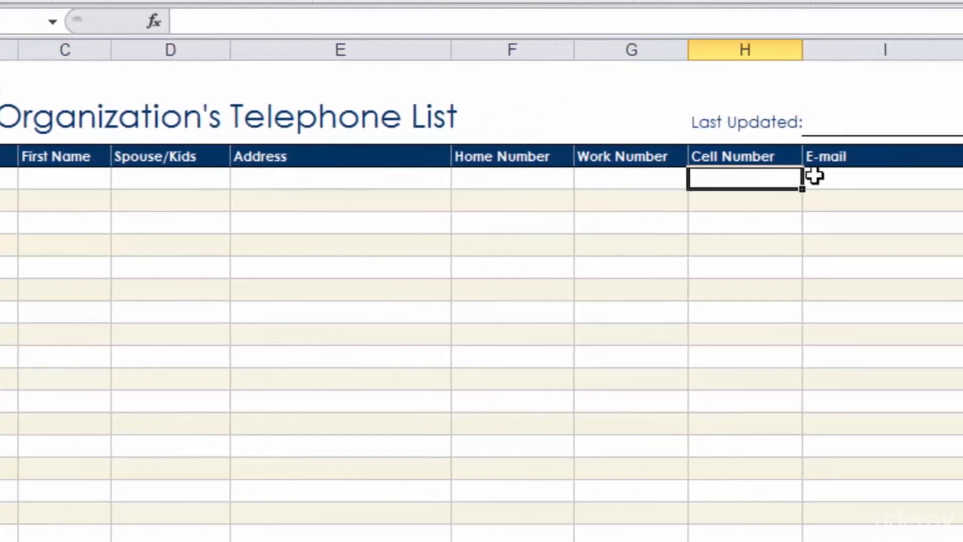
click(867, 185)
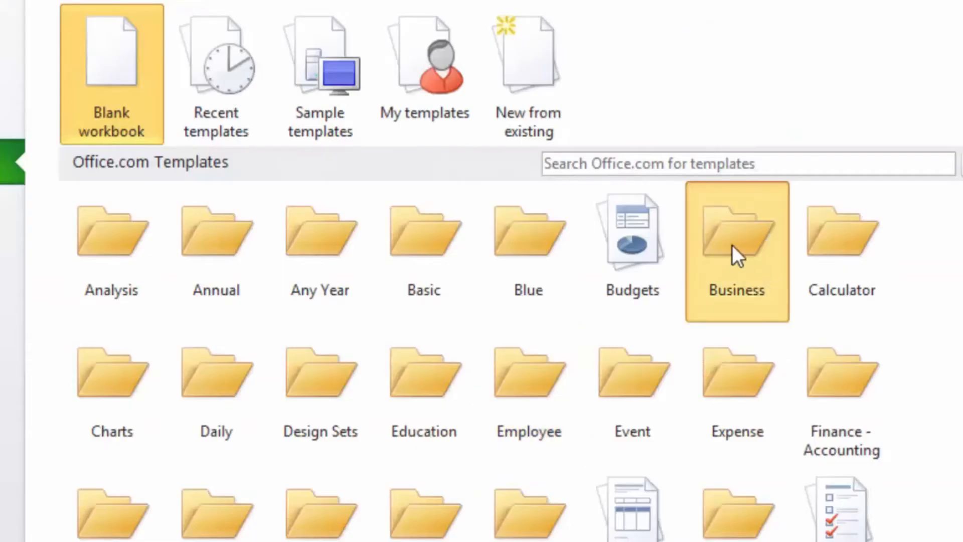
Step: Browse the Business category templates, including the invoice that calculates total and the packing slip
click(732, 246)
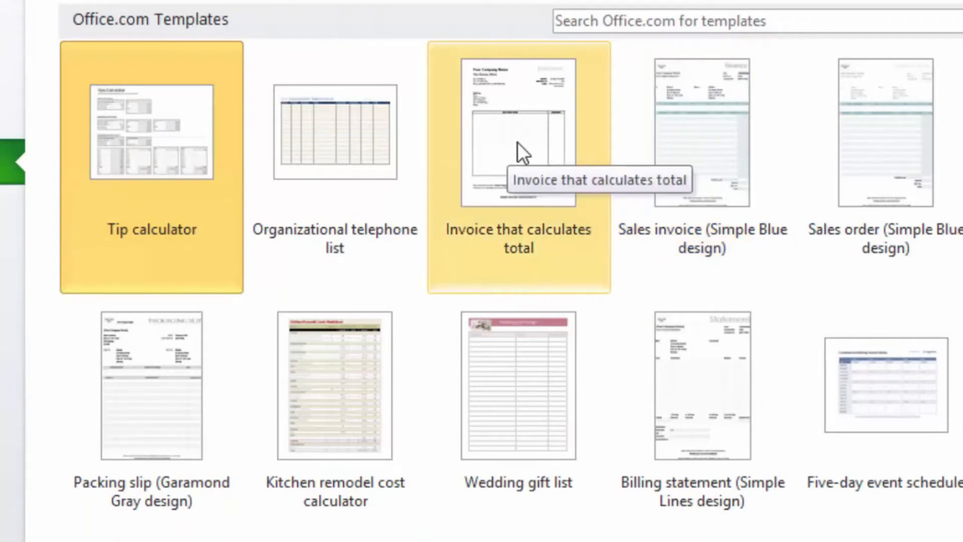
click(518, 144)
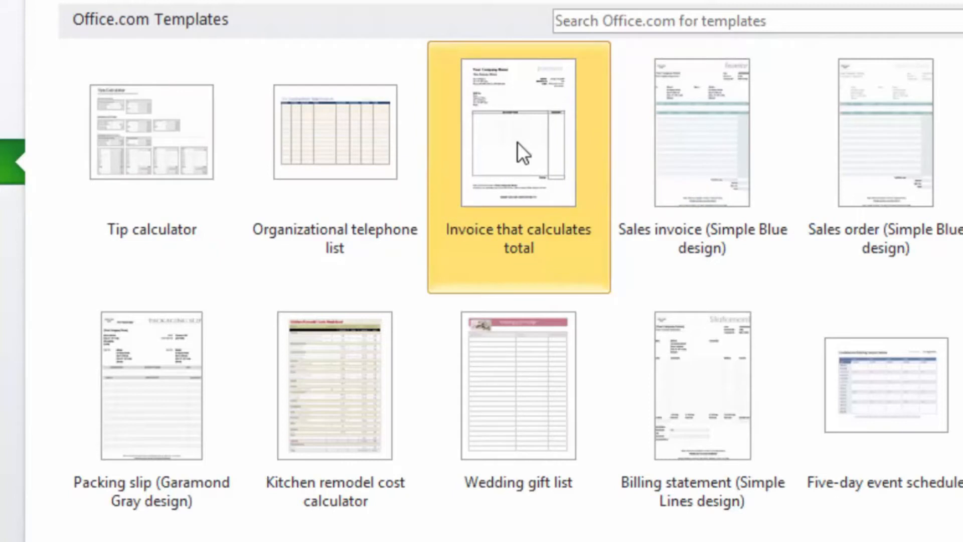
click(140, 401)
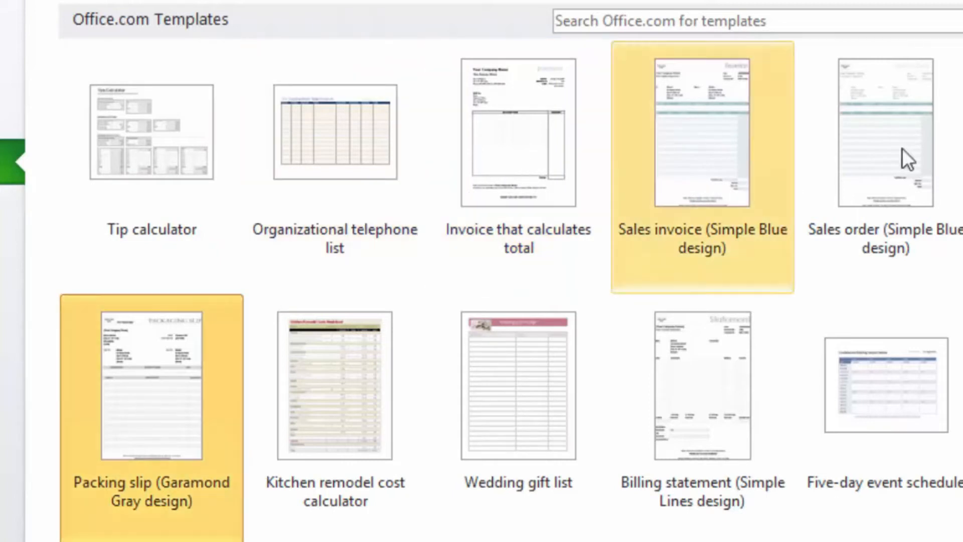
scroll(803, 171, down, 5)
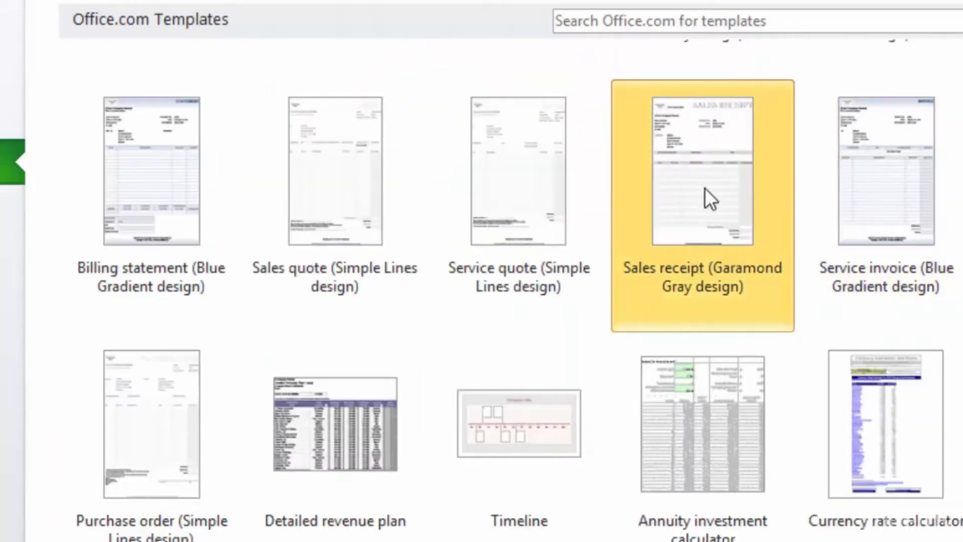
click(131, 410)
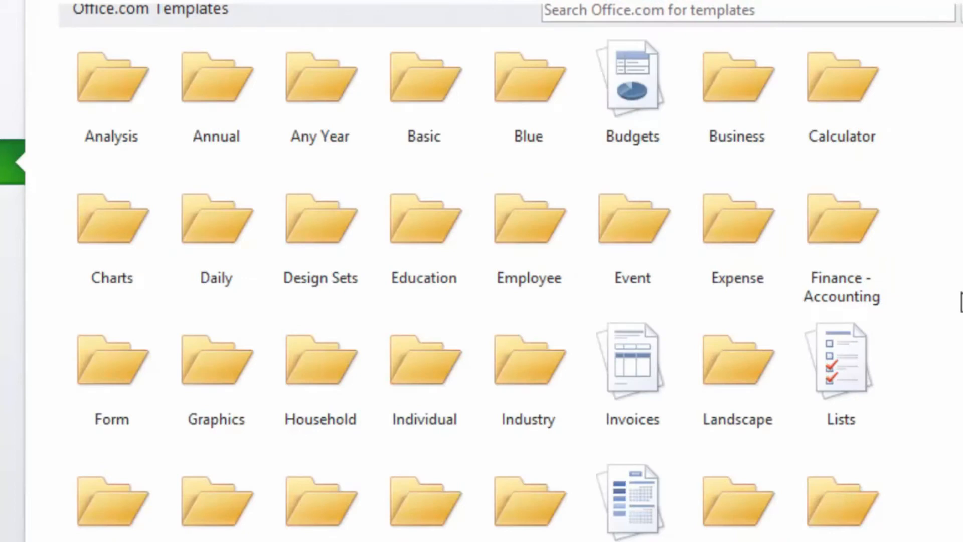
Step: Create a workbook from the Vehicle service record template in the Finance - Accounting category and examine its listed services
click(842, 225)
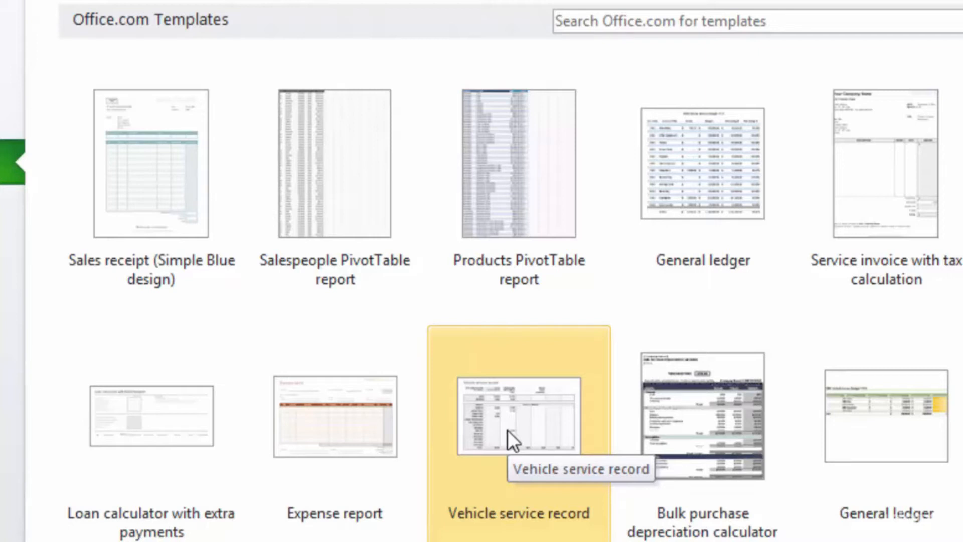
double_click(508, 429)
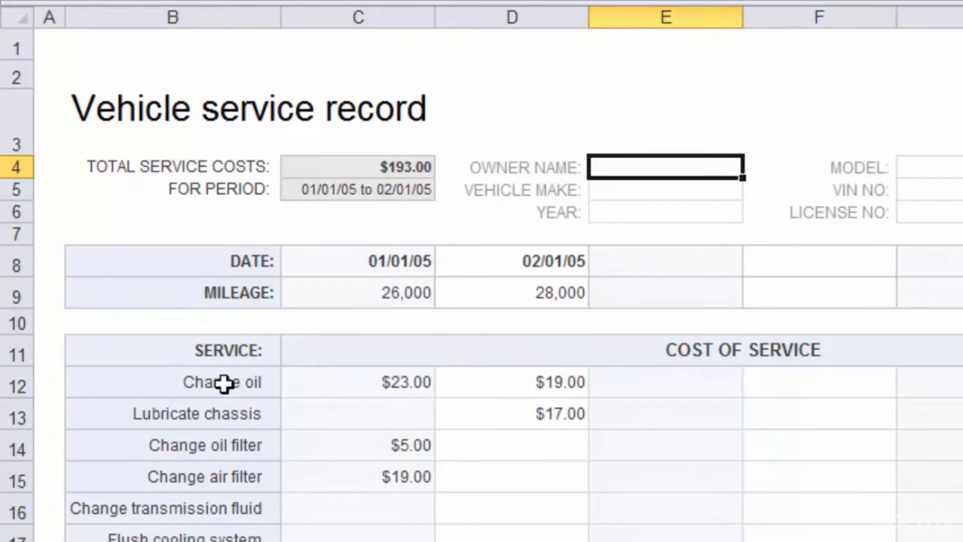
click(181, 382)
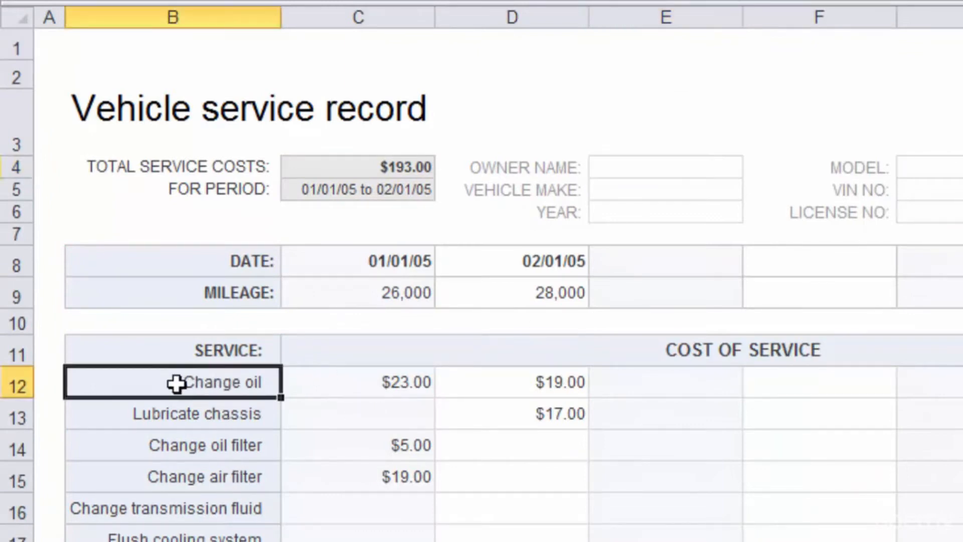
click(186, 414)
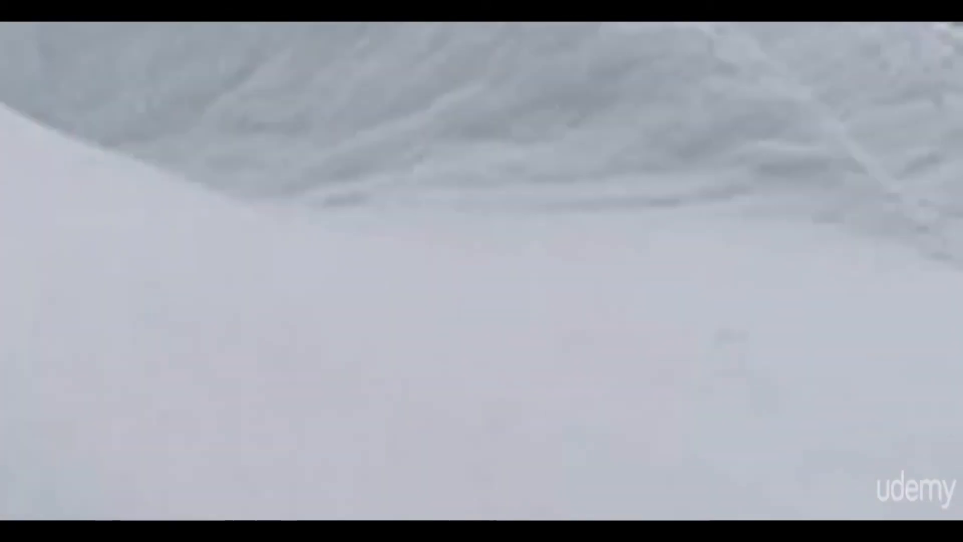
Step: Create a new folder named Excel Examples on the desktop
right_click(92, 24)
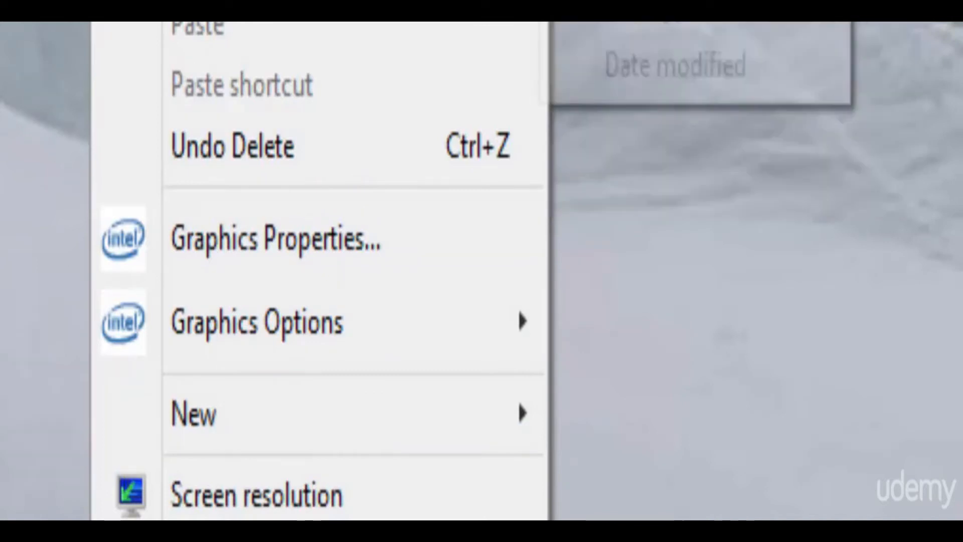
mouse_move(258, 437)
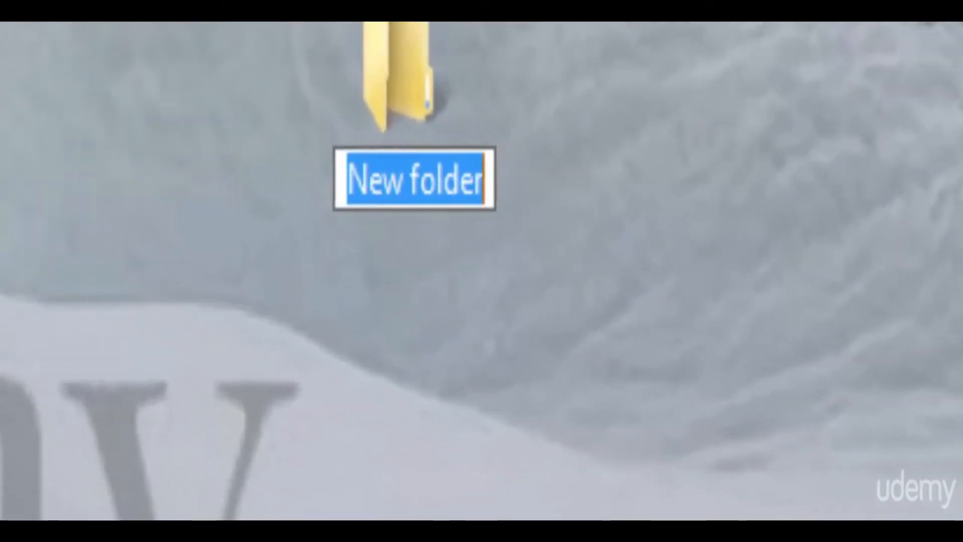
text(Excel Examples)
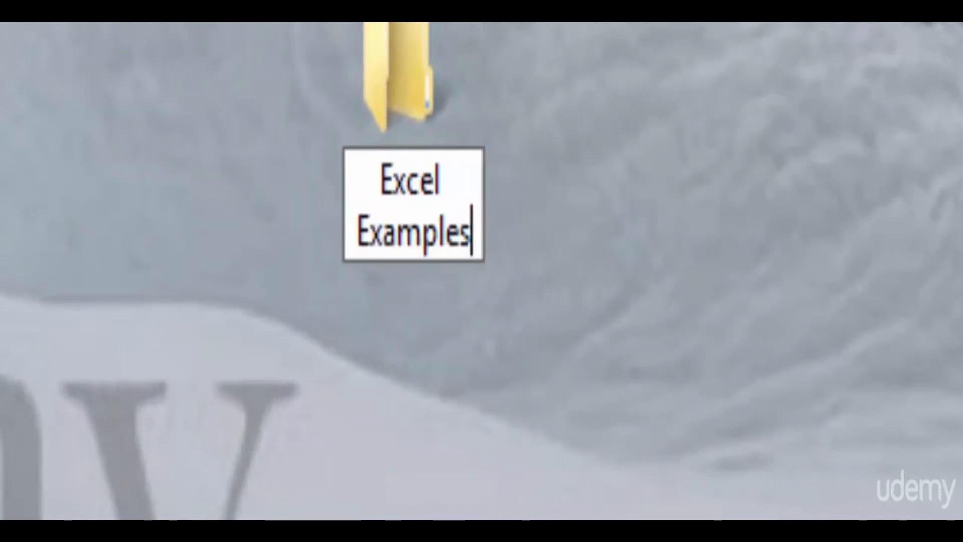
key(Return)
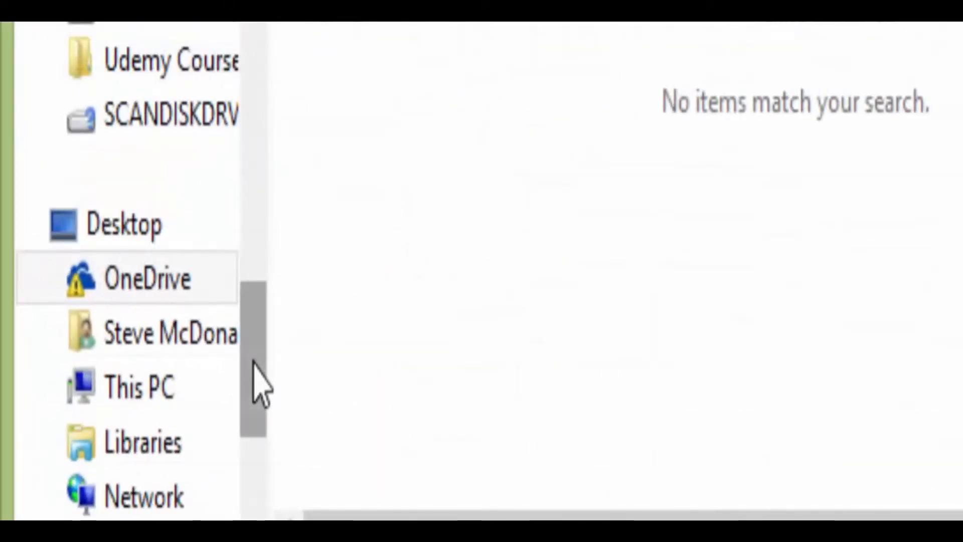
Step: Choose the Excel Examples folder on the desktop as the save location for the blank workbook
click(121, 200)
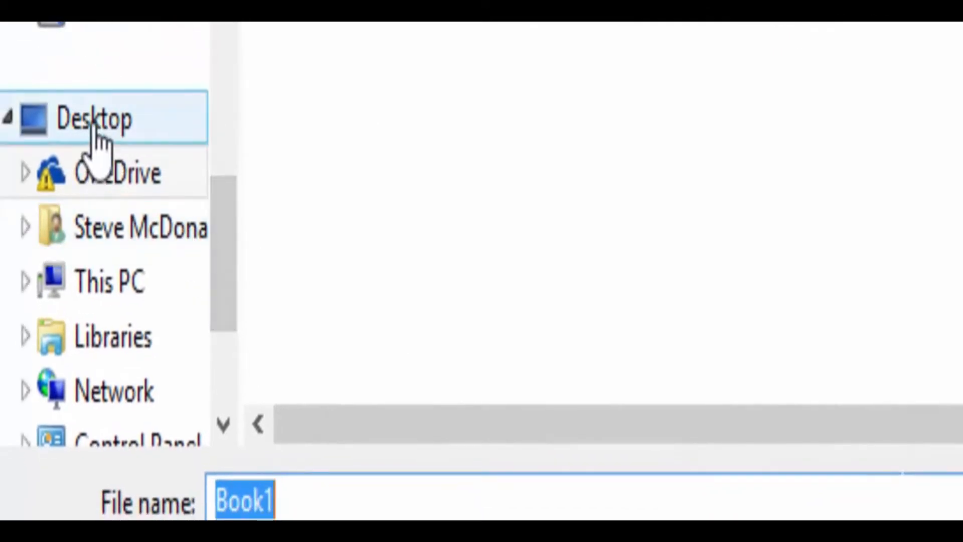
click(95, 138)
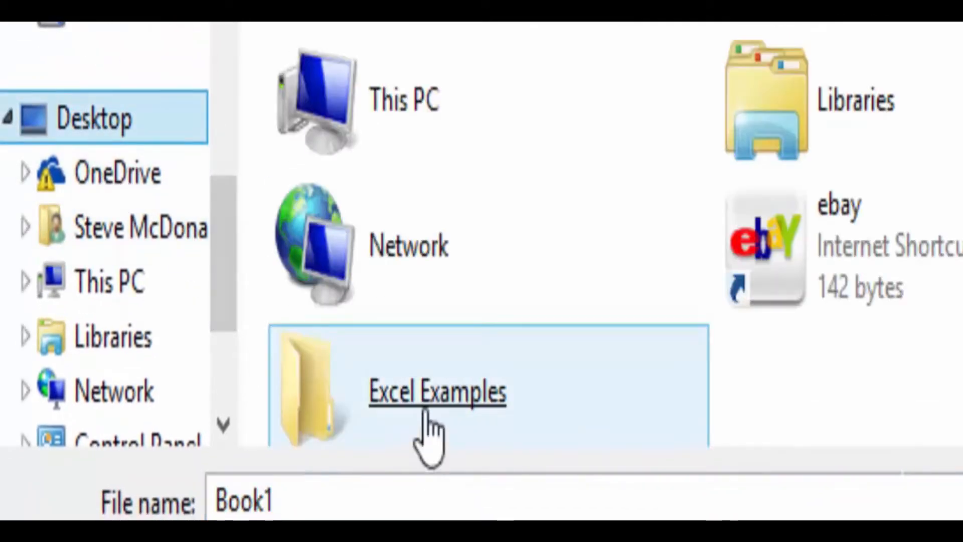
click(426, 412)
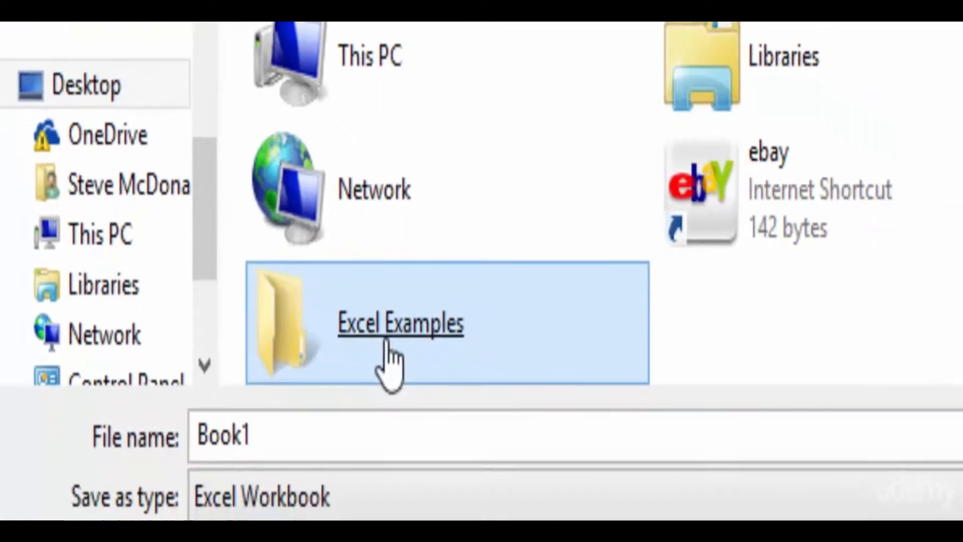
double_click(390, 358)
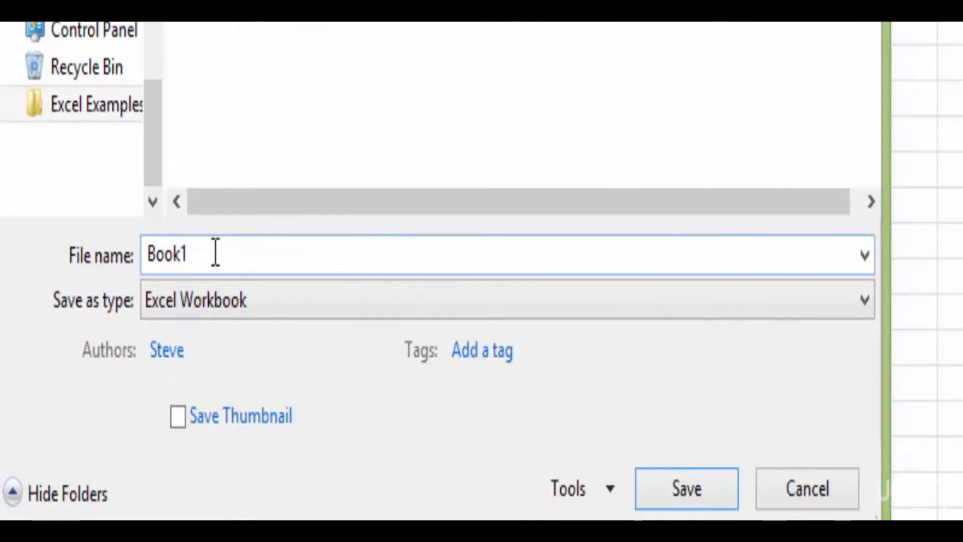
Step: Name the workbook Kitchen Remodel Costs and save it as an Excel Workbook
double_click(183, 256)
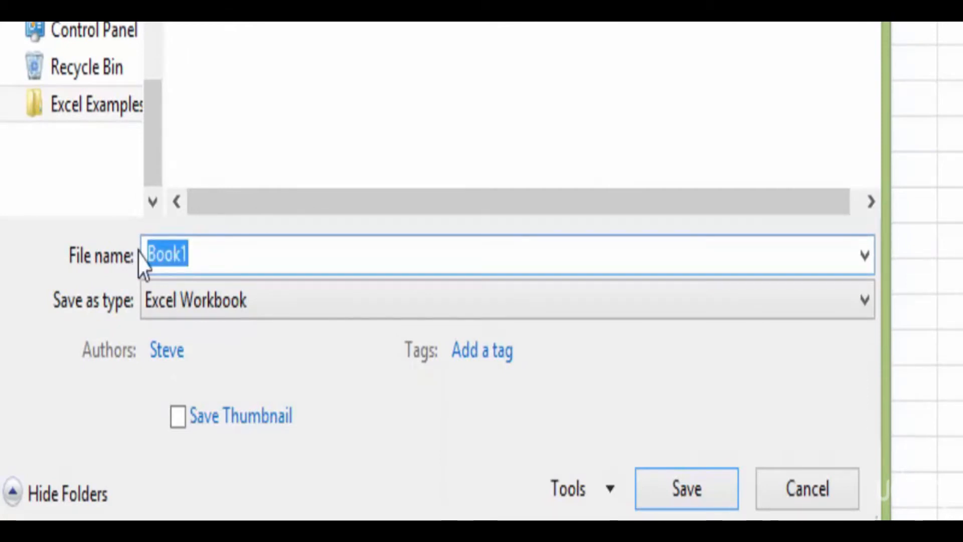
text(Kitchen REmo)
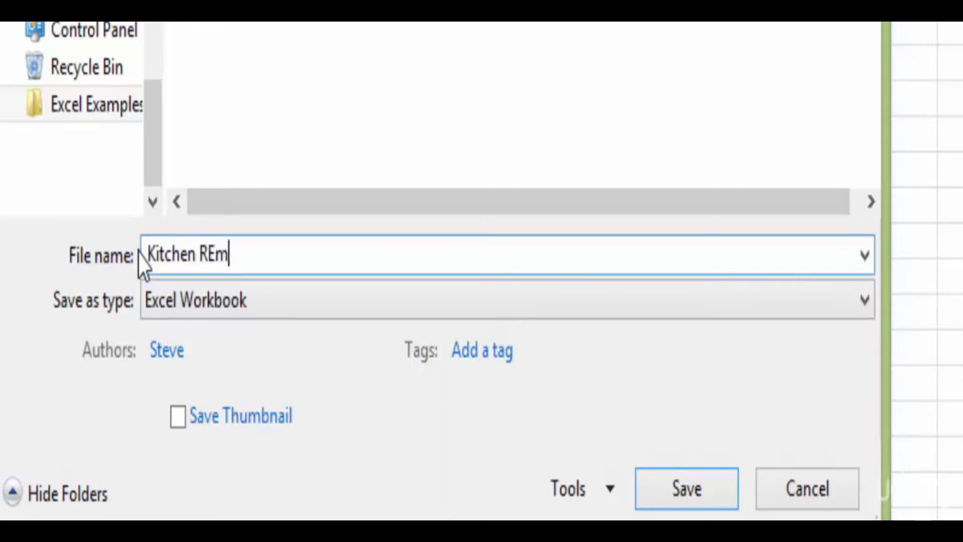
key(BackSpace)
key(BackSpace)
key(BackSpace)
text(emo)
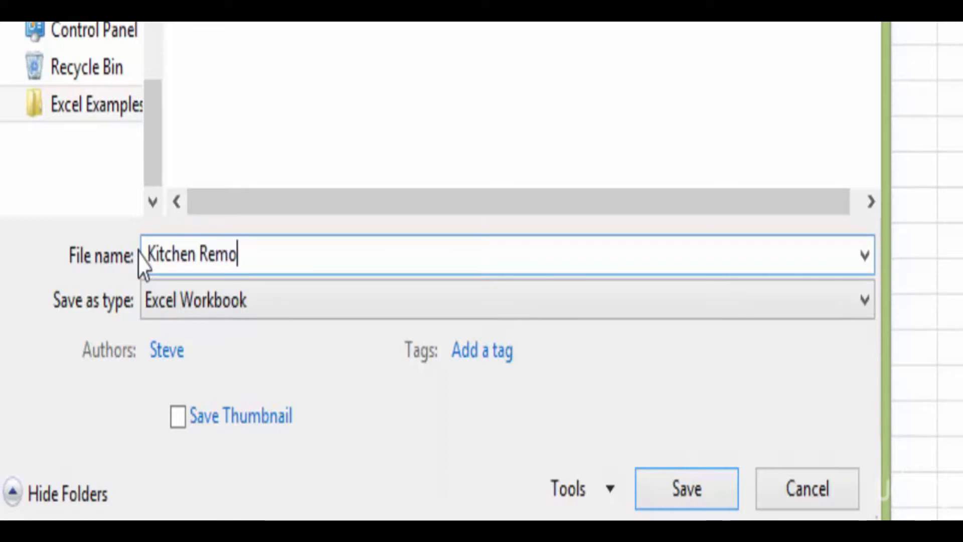
text(del Costs)
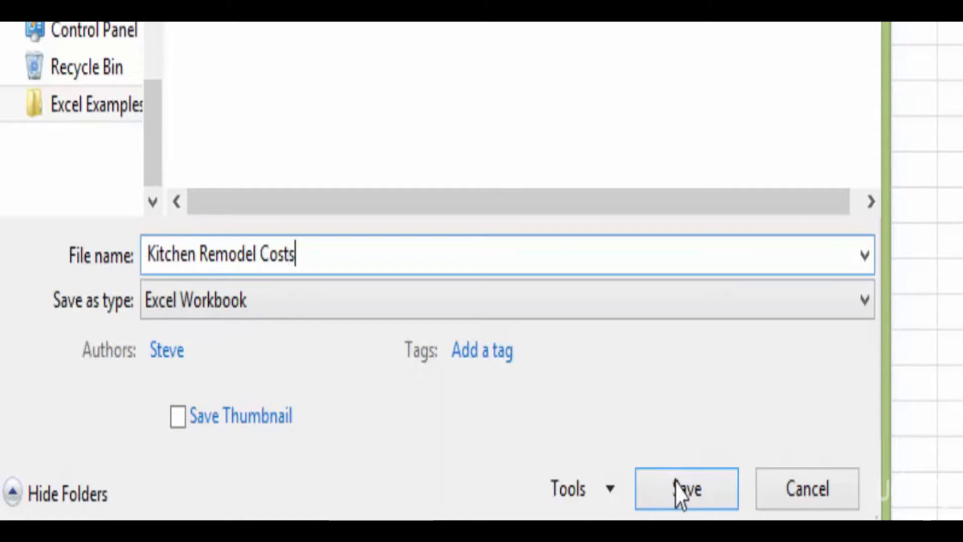
click(694, 504)
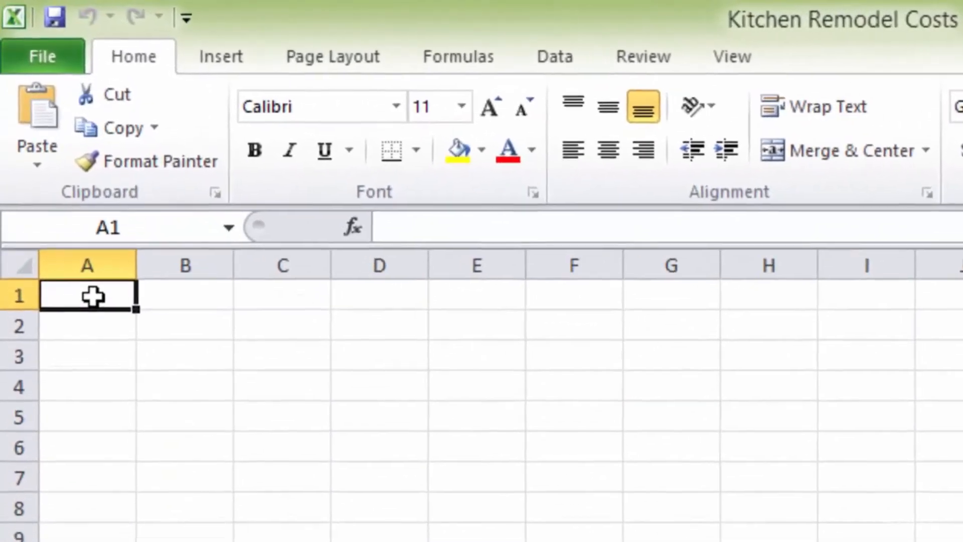
Step: Select cell A1 of the empty worksheet in the Kitchen Remodel Costs workbook
click(90, 316)
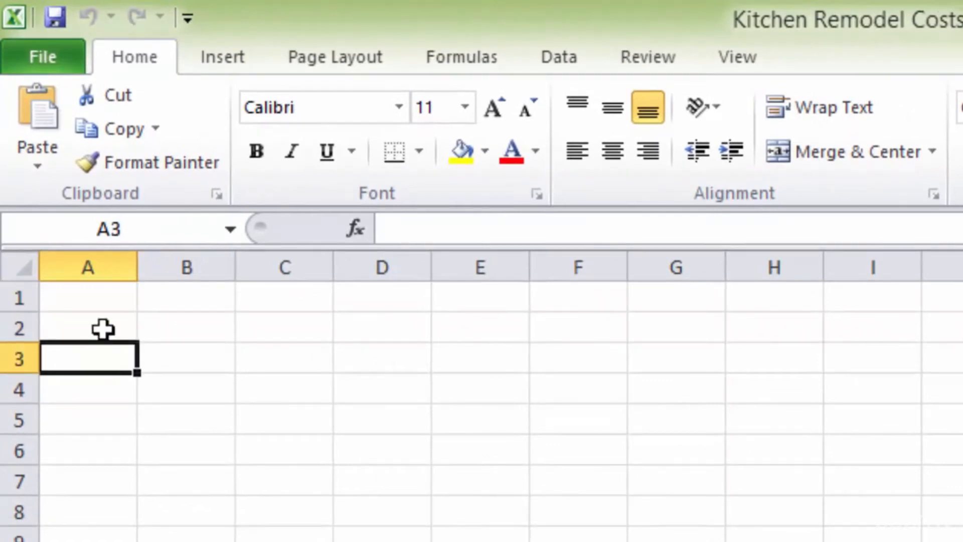
click(91, 298)
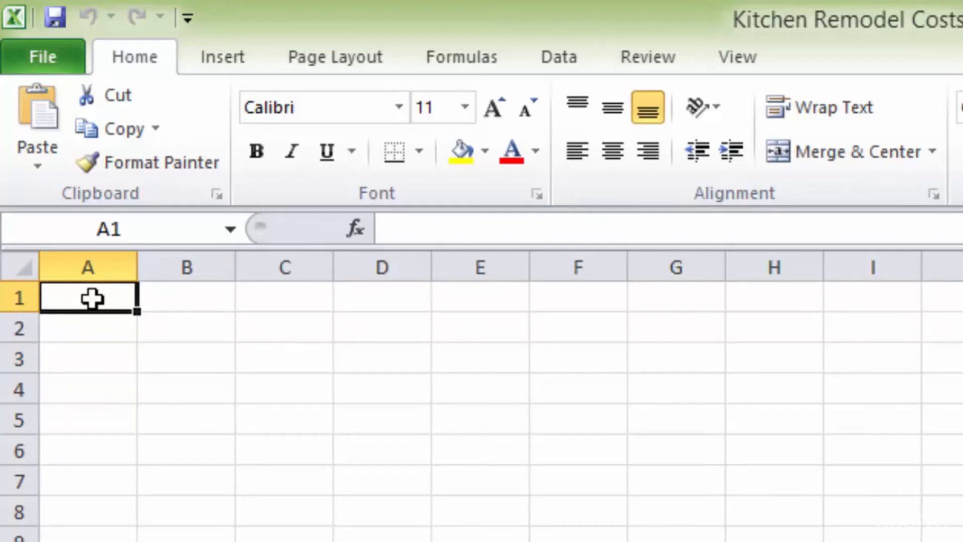
Step: Enter Cabinets in A1, 1000 in B1 and 200 in C1
text(Cabi)
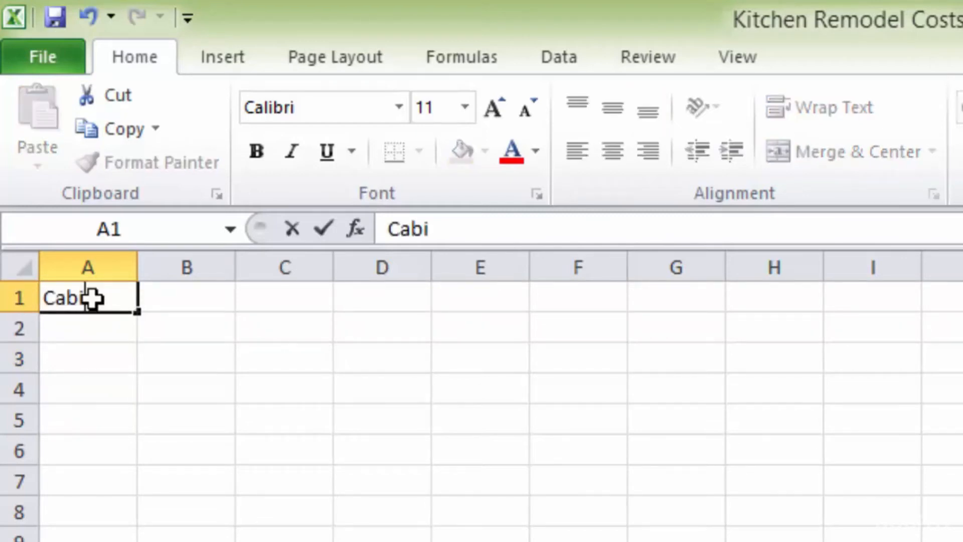
text(nets)
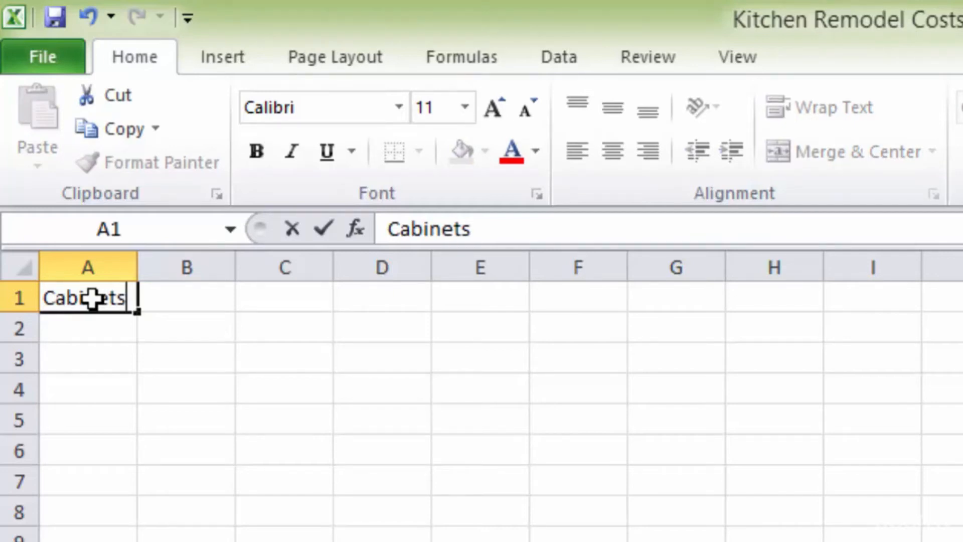
click(325, 234)
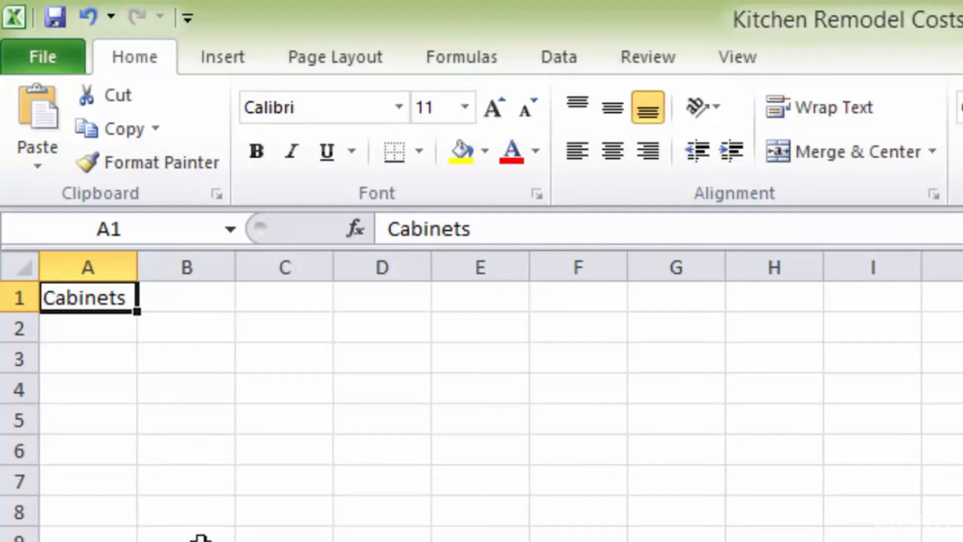
key(Tab)
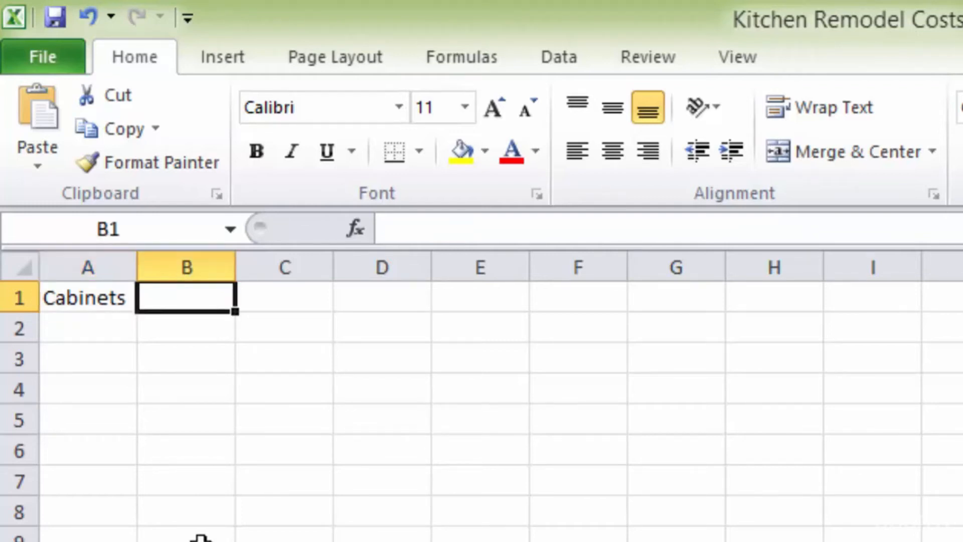
text(1000)
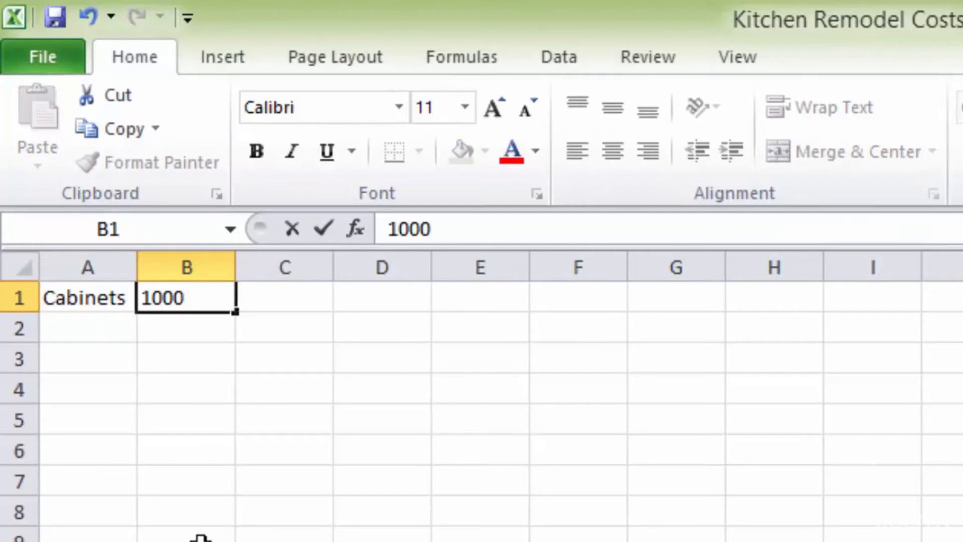
key(Tab)
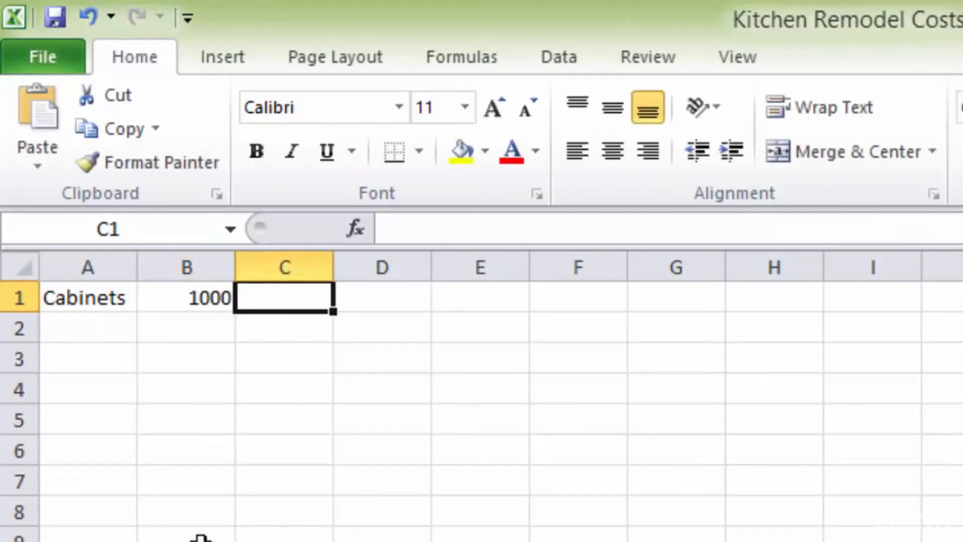
text(200)
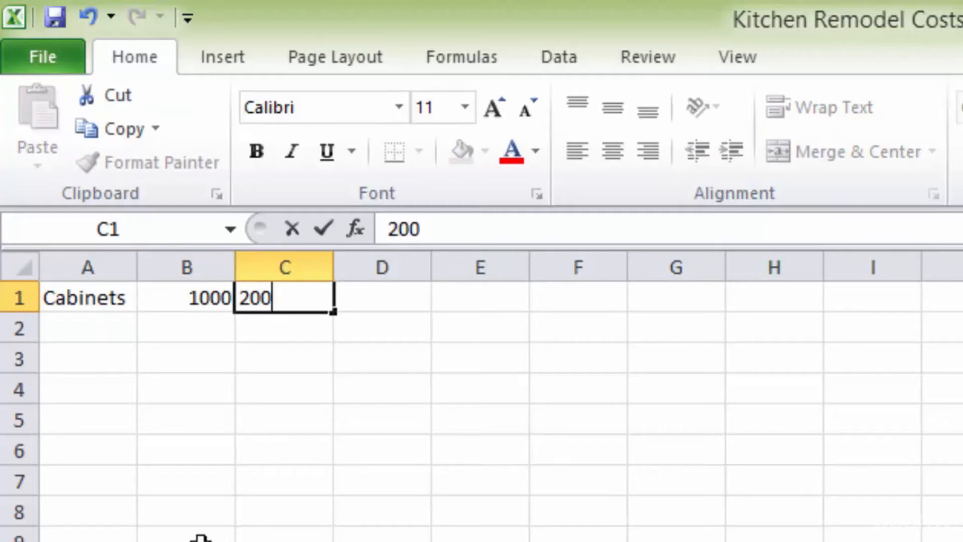
key(Return)
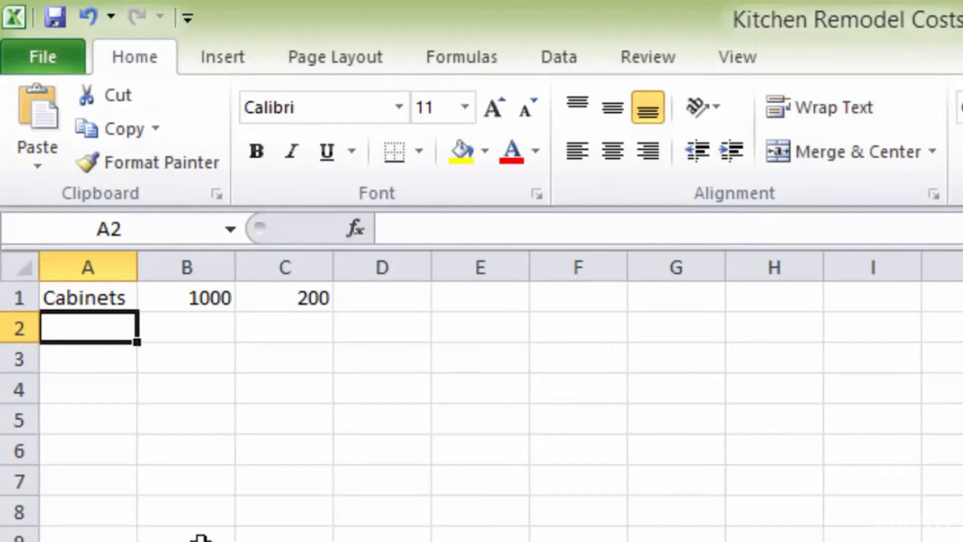
Step: Move down to cell A5, return to A1 and fill its Cabinets entry down through A7
key(Return)
key(Return)
key(Return)
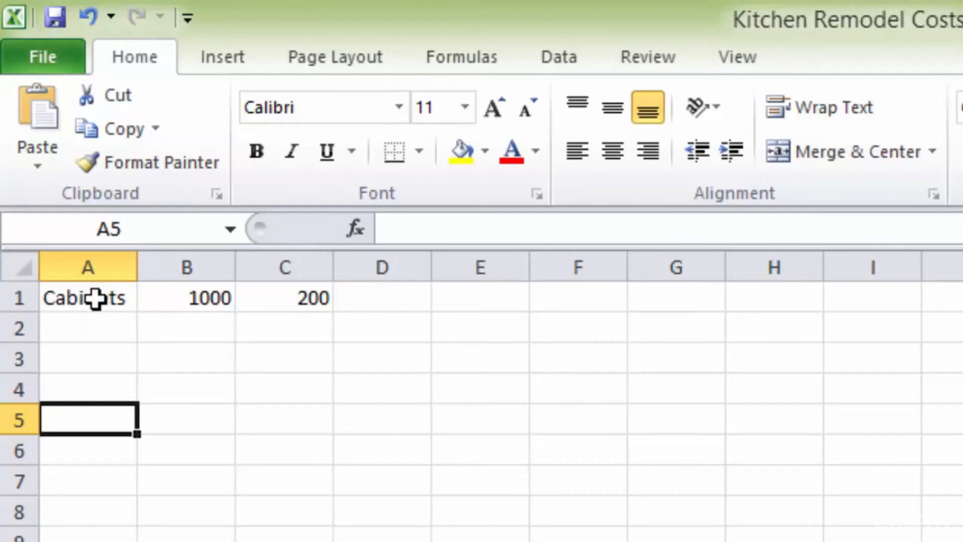
click(95, 298)
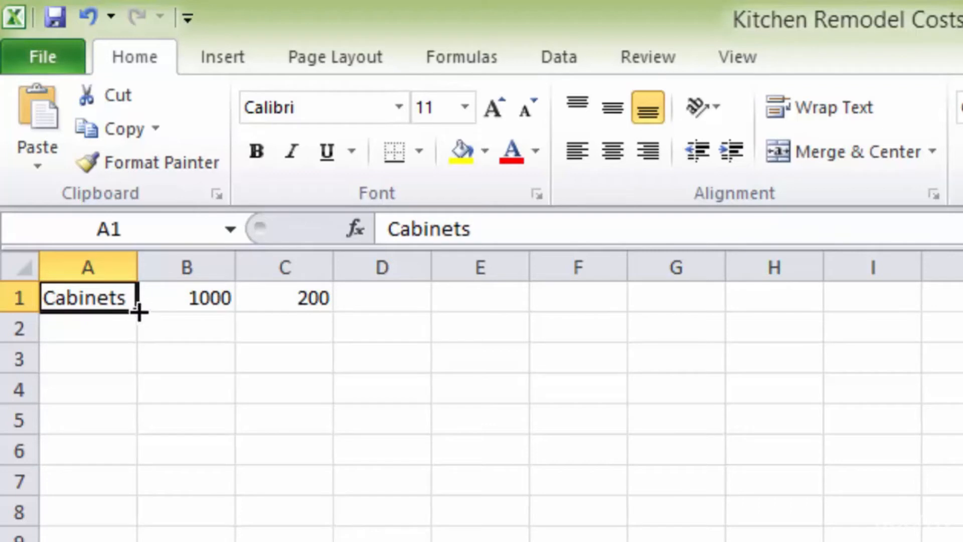
drag(136, 312, 134, 494)
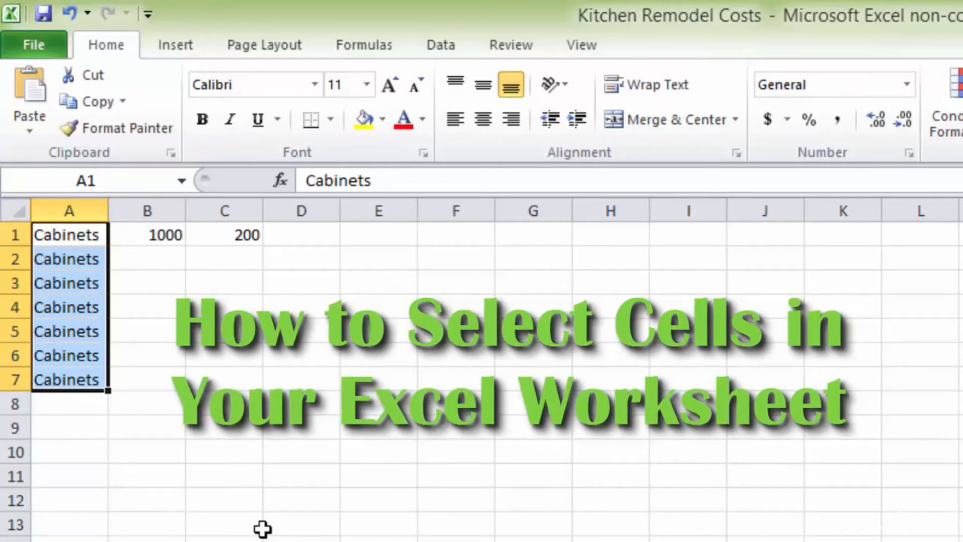
Step: Select a block of cells from A1 across to column F and past row 11, and drop the selection by choosing cell G4
click(83, 236)
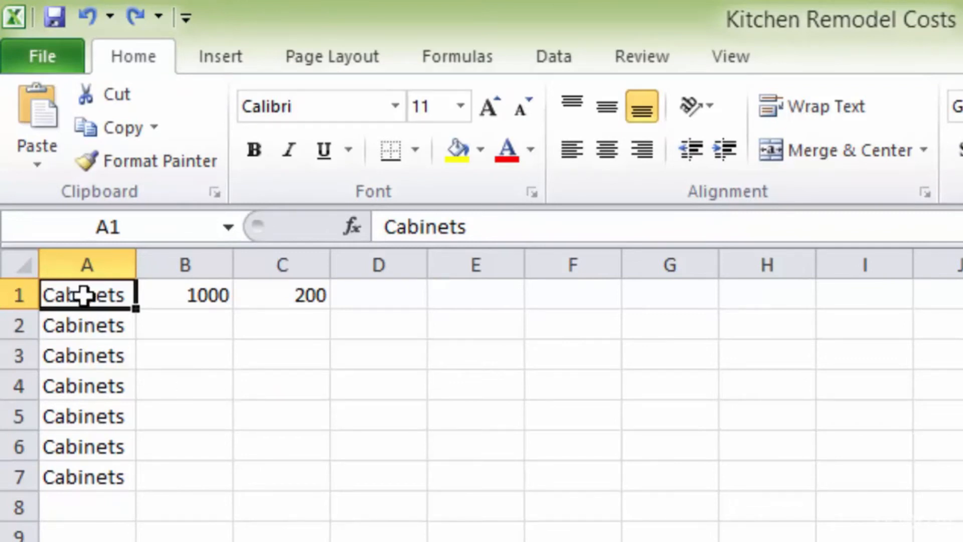
drag(131, 294, 110, 323)
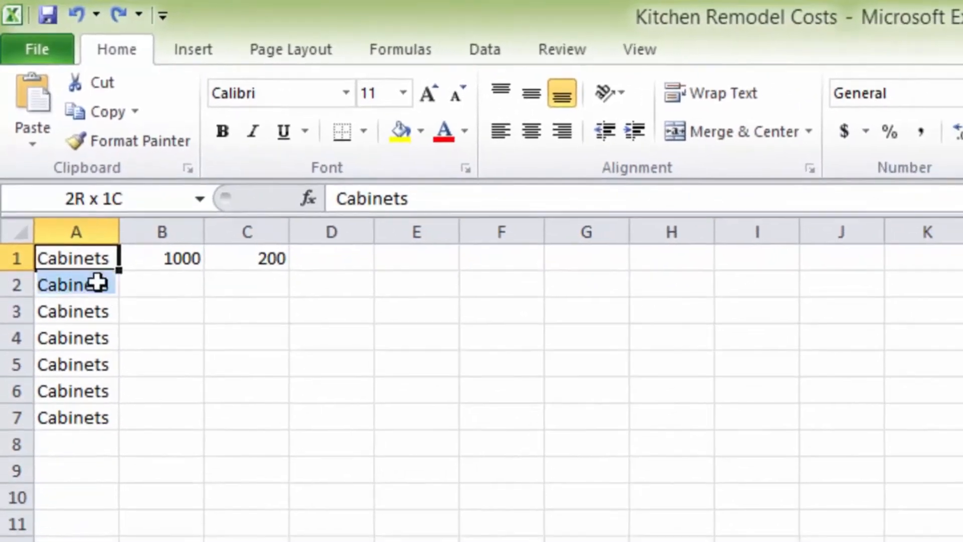
drag(97, 284, 592, 541)
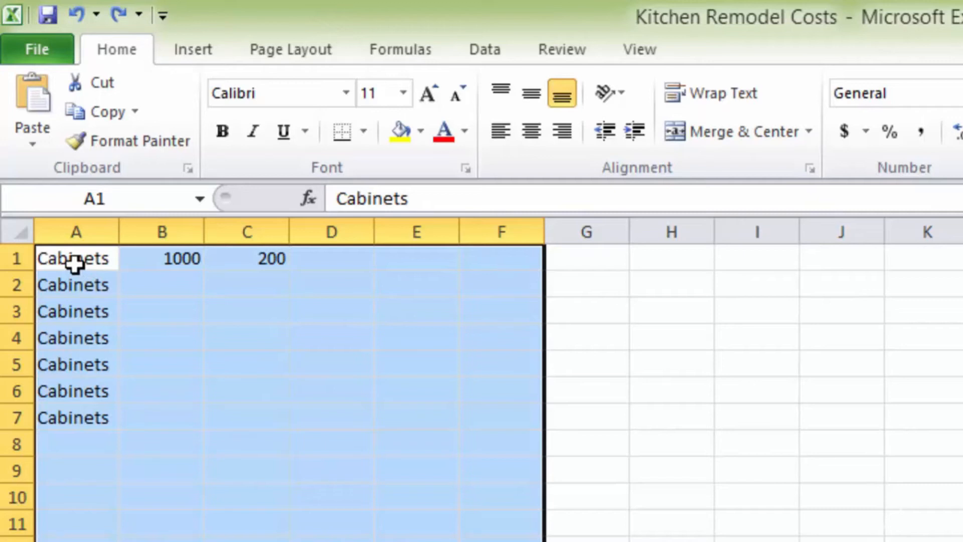
click(603, 344)
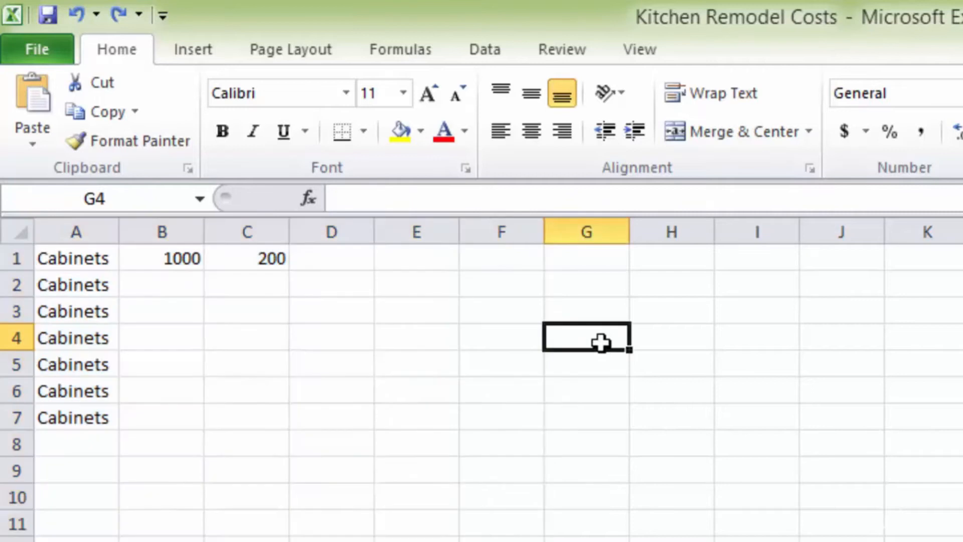
Step: Select the cells of row 1 from A1 through F1
click(75, 259)
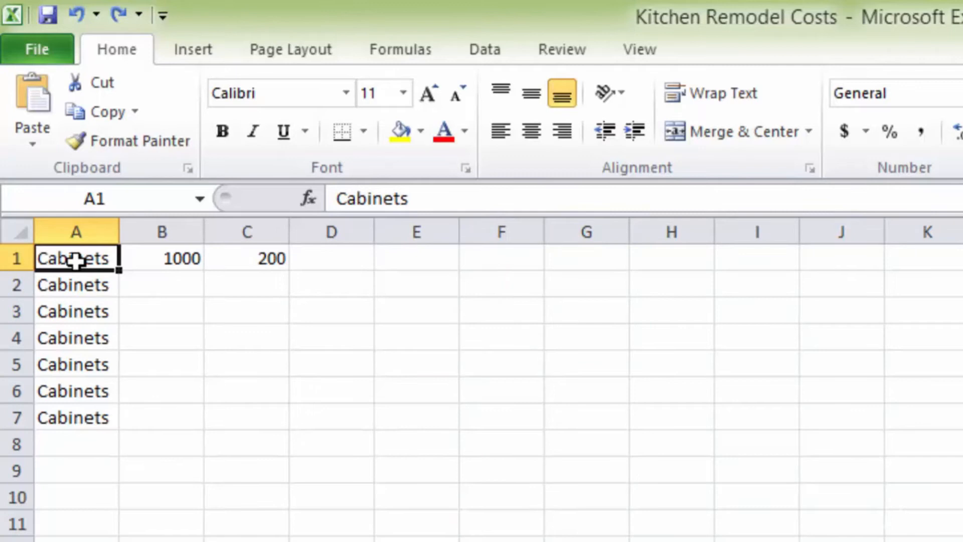
key(shift+Right)
key(shift+Right)
key(shift+Right)
key(shift+Right)
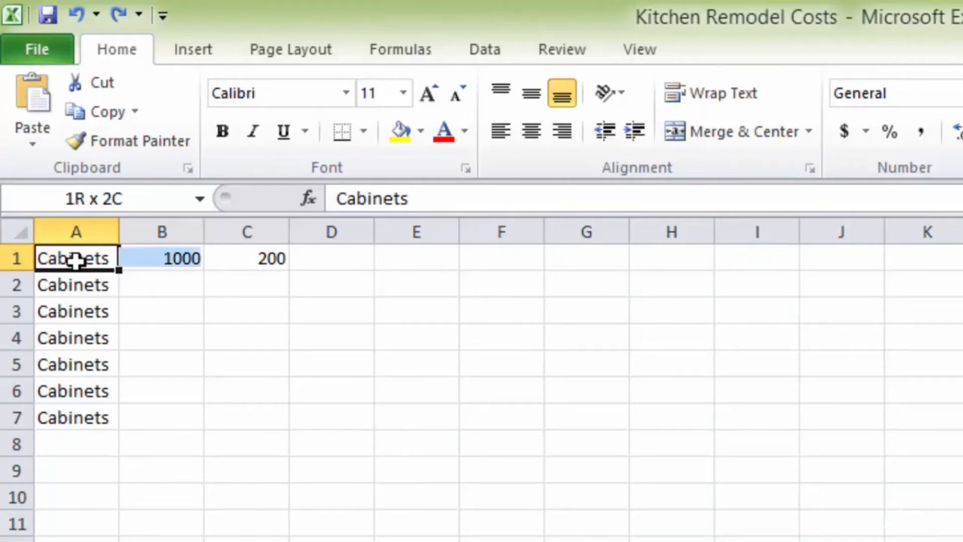
key(shift+Right)
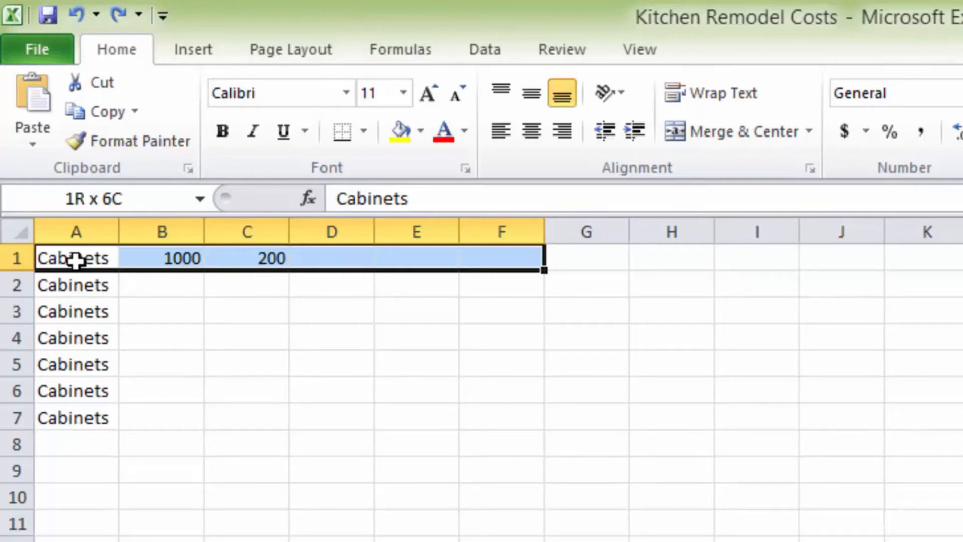
Step: Extend the selection down to row 9 and narrow it to the range A1:D9
key(shift+Down)
key(shift+Down)
key(shift+Down)
key(shift+Down)
key(shift+Down)
key(shift+Down)
key(shift+Down)
key(shift+Down)
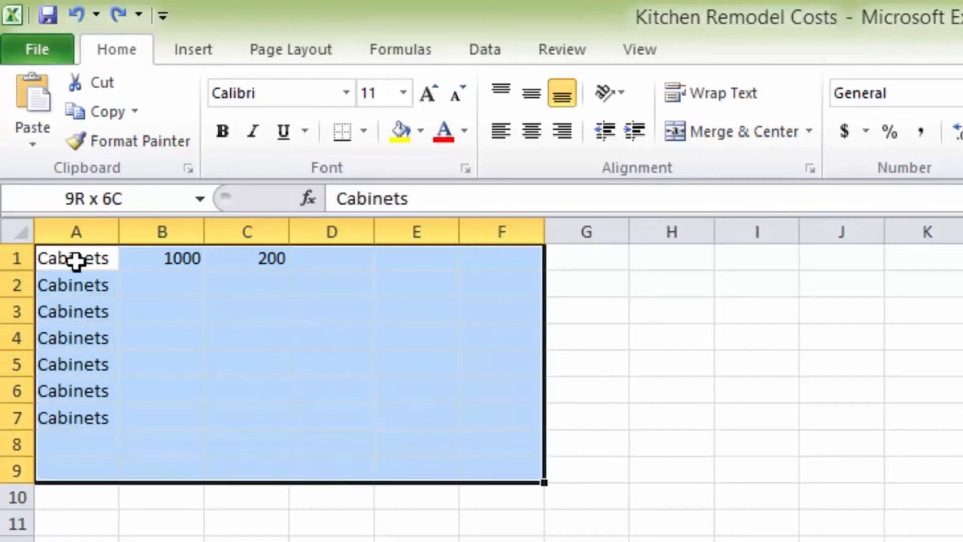
key(shift+Left)
key(shift+Left)
key(shift+Left)
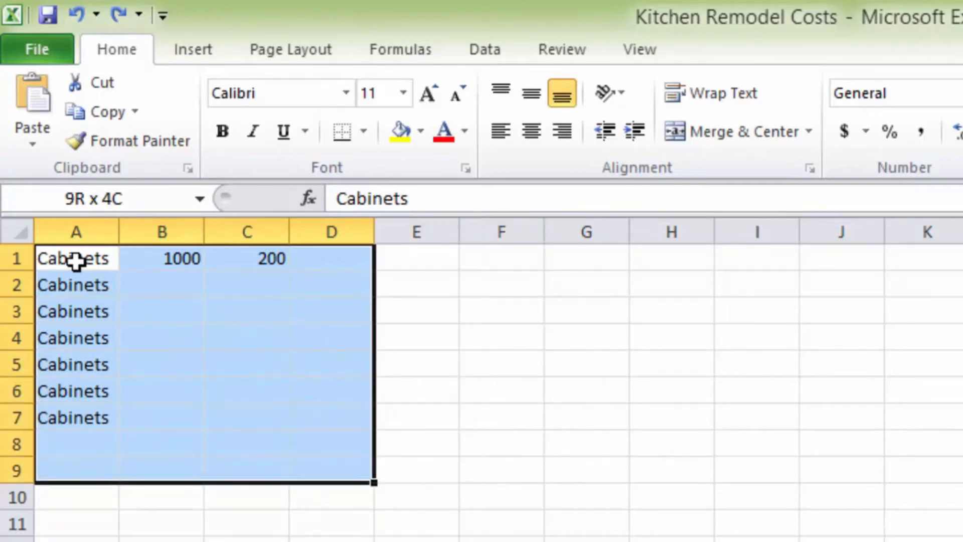
key(shift+Right)
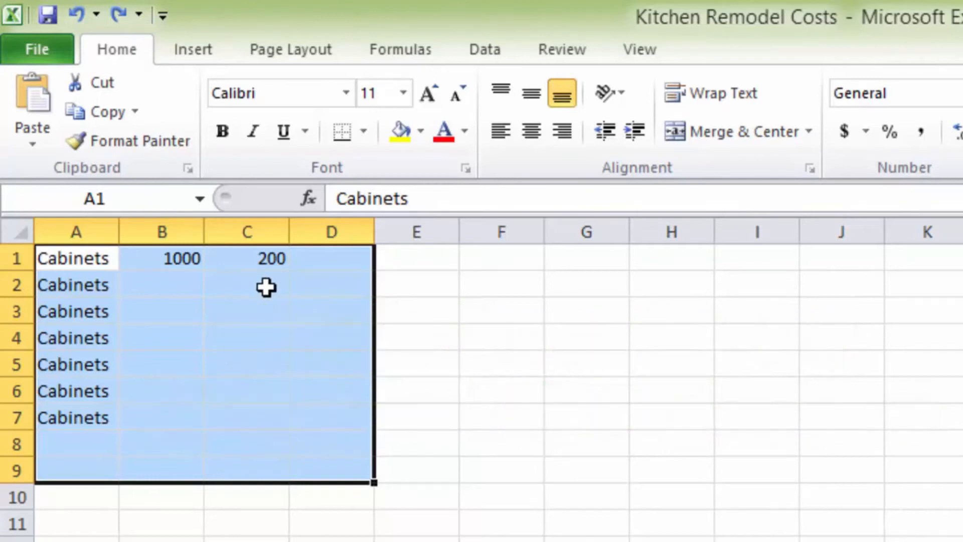
Step: Select the range A1:C7 and clear its contents
drag(80, 258, 275, 419)
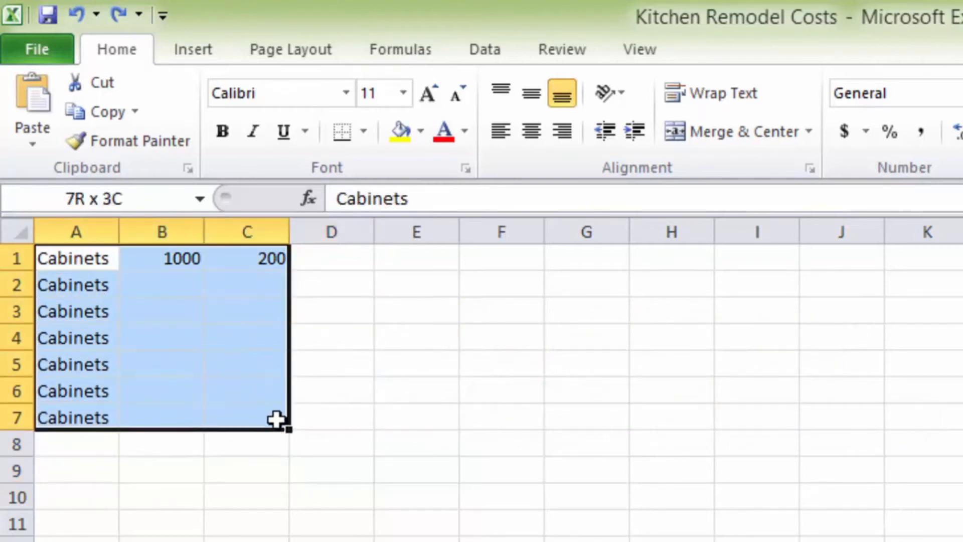
right_click(193, 363)
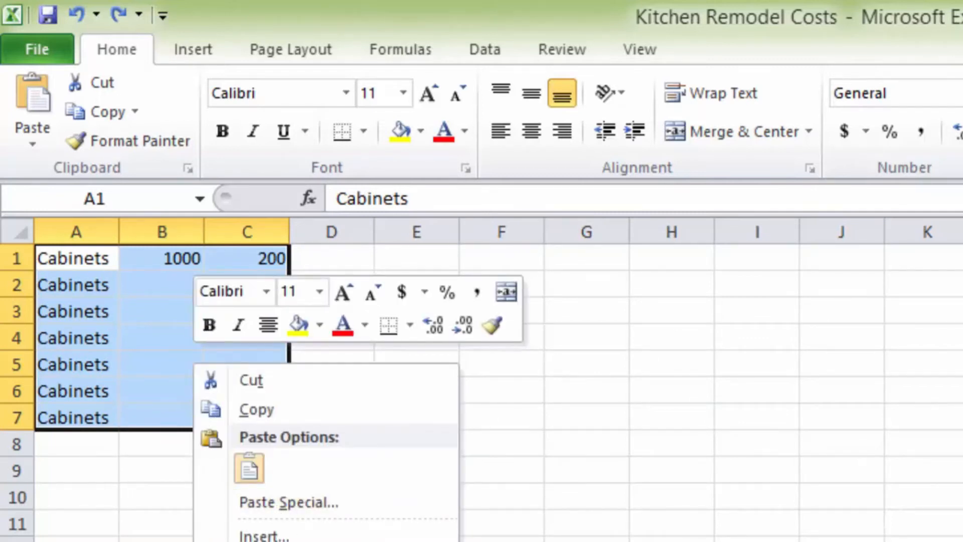
click(281, 541)
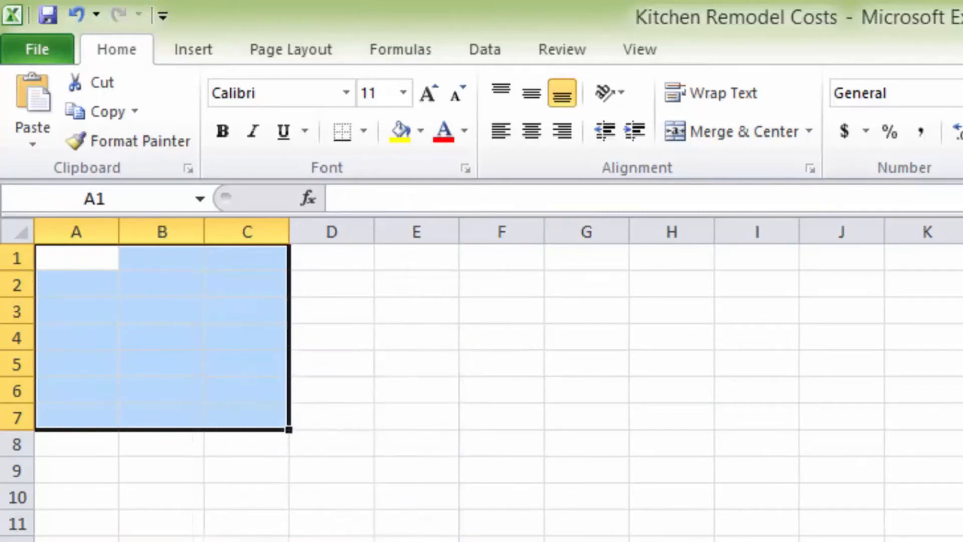
Step: Enter the numbers 1, 3, 6, 3, 2 and 7 down column A in cells A1 through A6
click(78, 260)
key(ctrl+z)
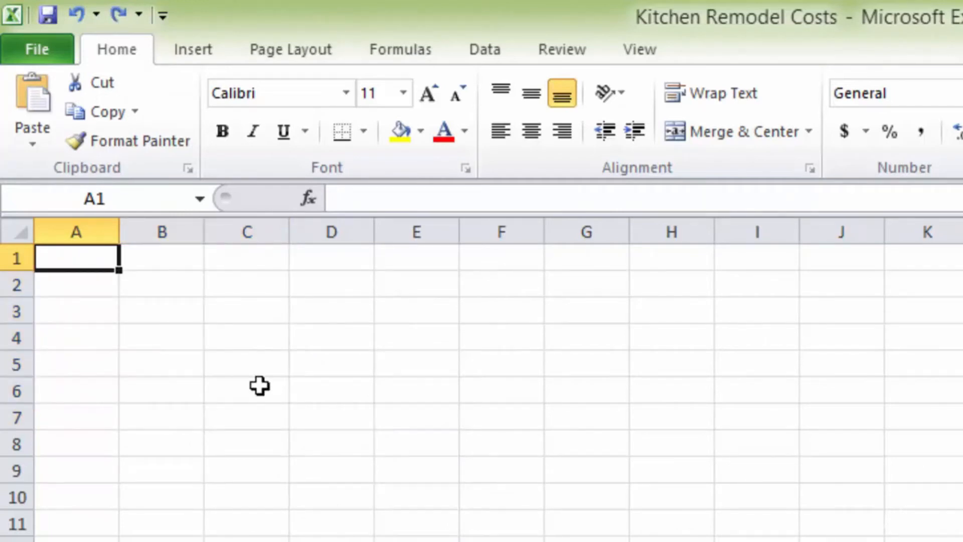
text(1)
key(Return)
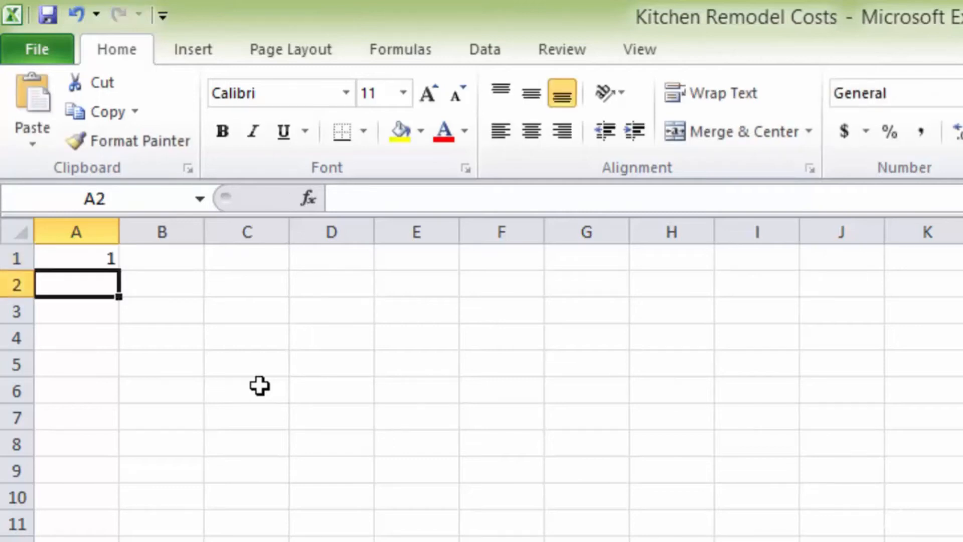
text(3)
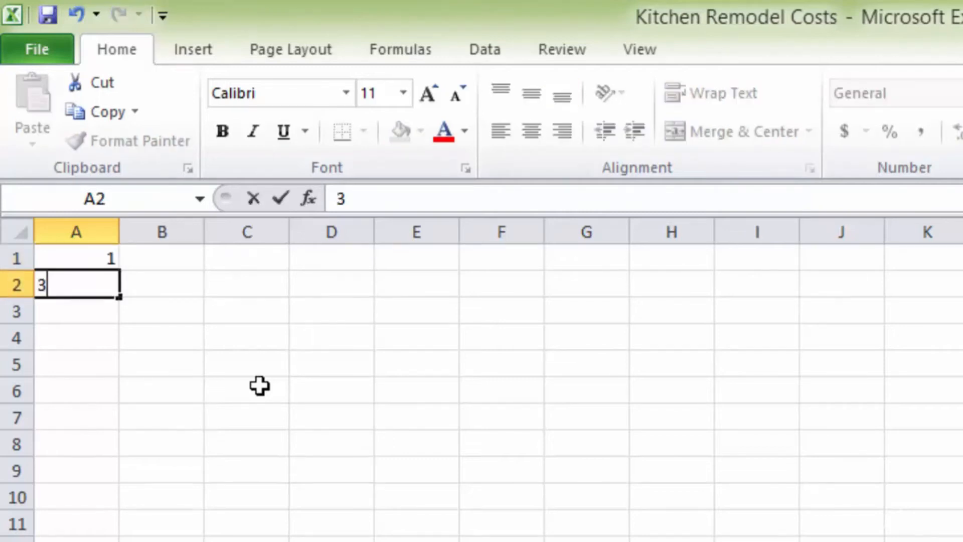
key(Return)
text(6)
key(Return)
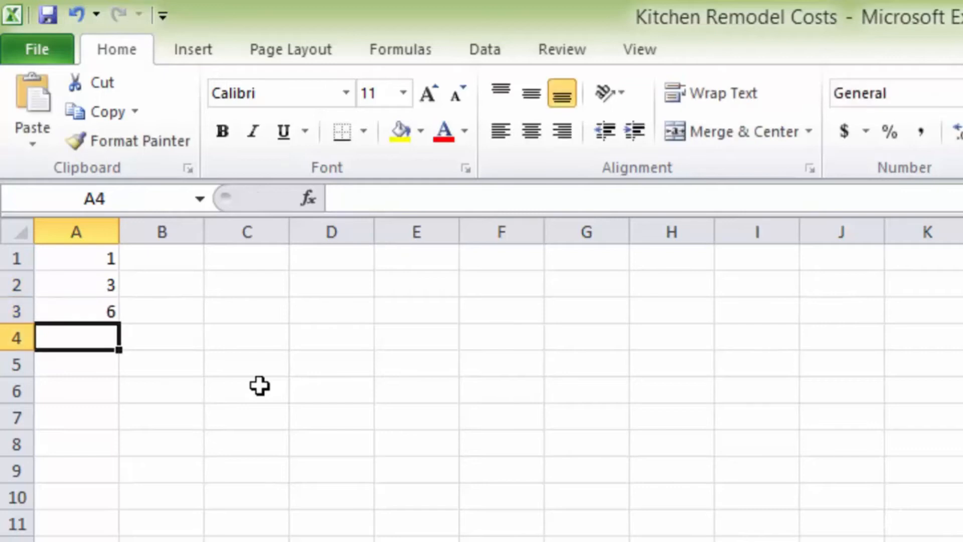
text(3)
key(Return)
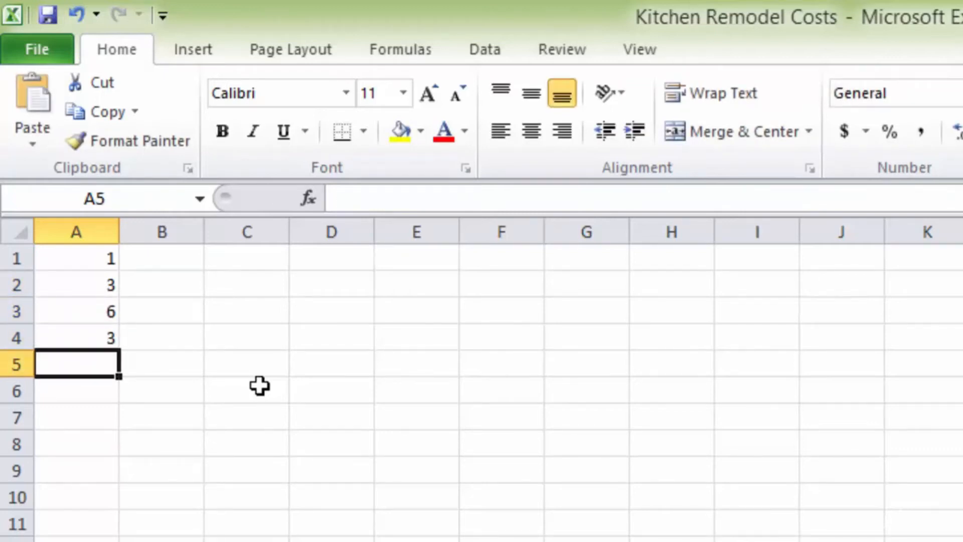
text(2)
key(Return)
text(7)
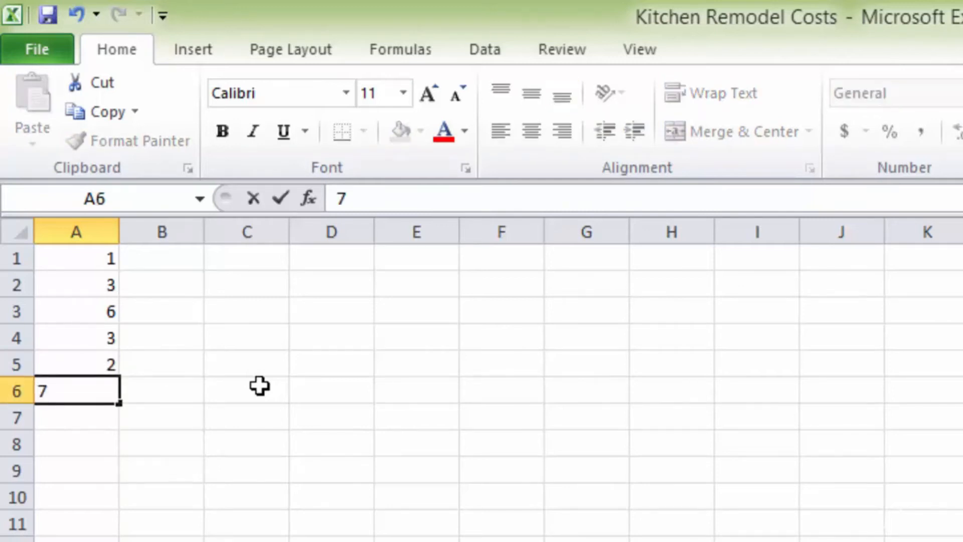
key(Return)
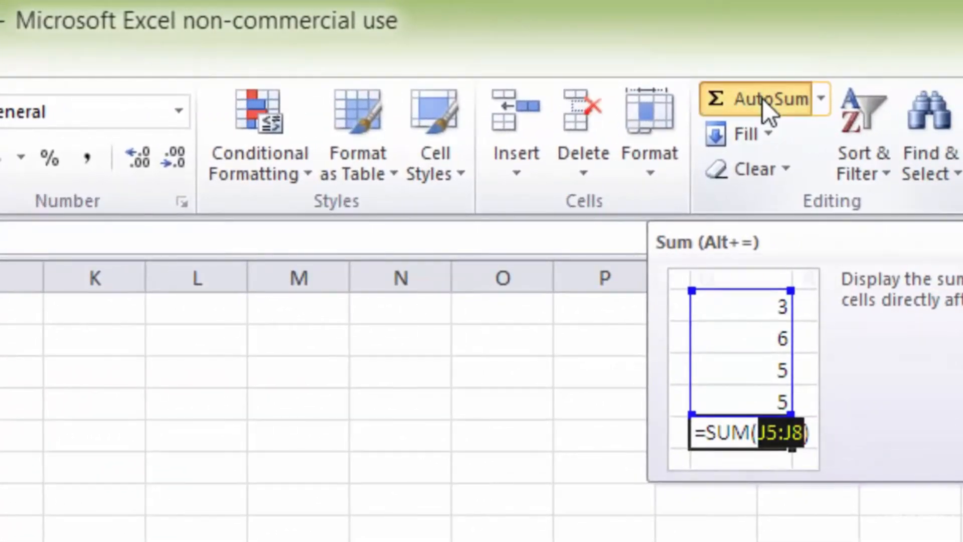
Step: Sum the range A1:A6 in cell A7 with AutoSum
click(763, 98)
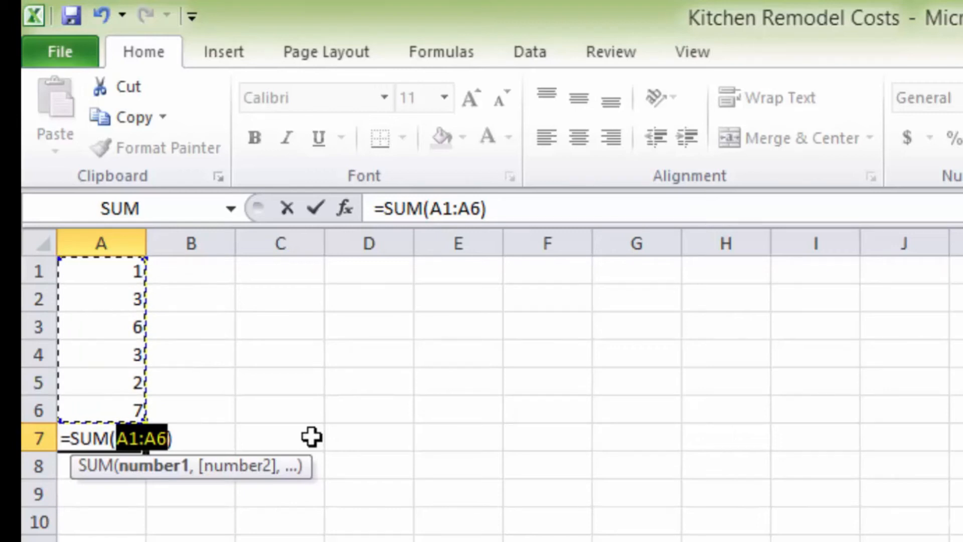
key(Return)
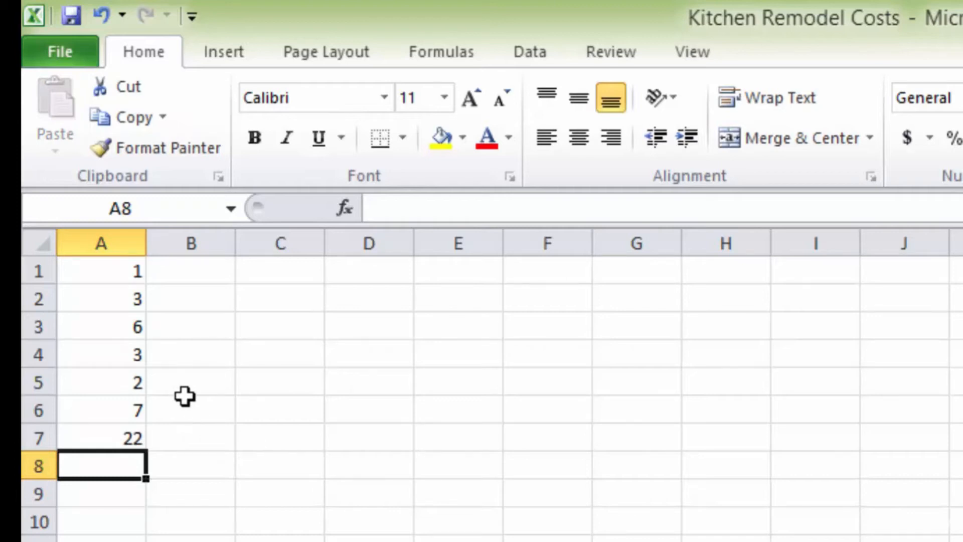
Step: Copy the numbers in A1:A6 and paste them into the range D1:D6
drag(99, 270, 104, 406)
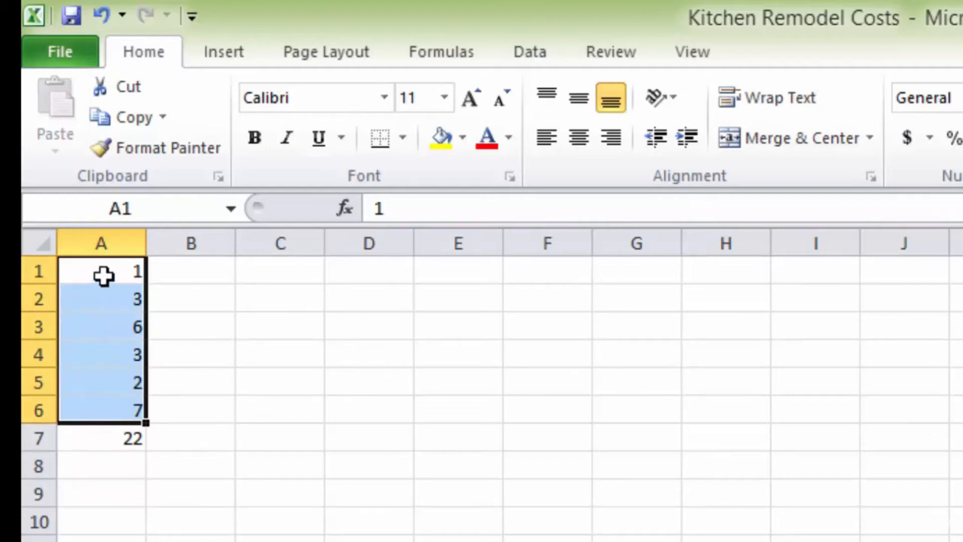
right_click(103, 326)
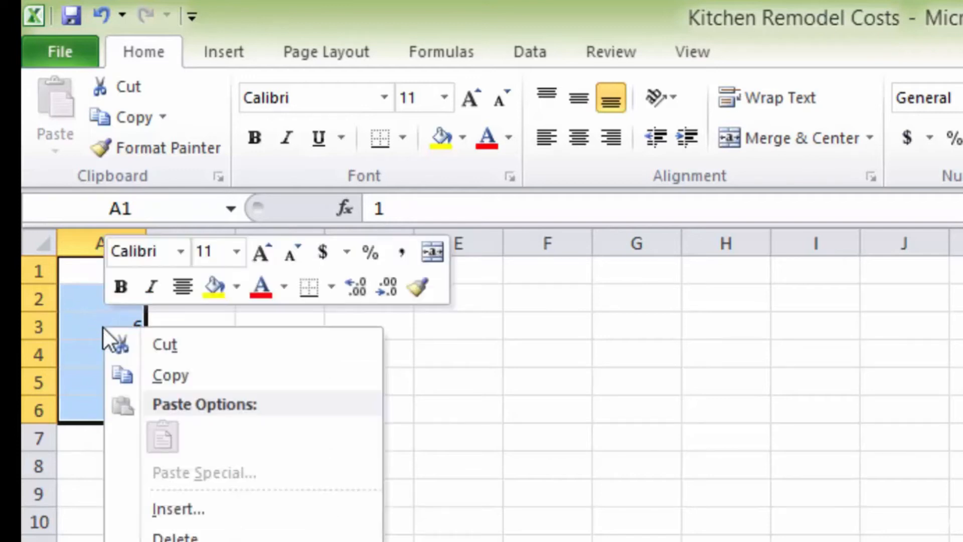
click(178, 372)
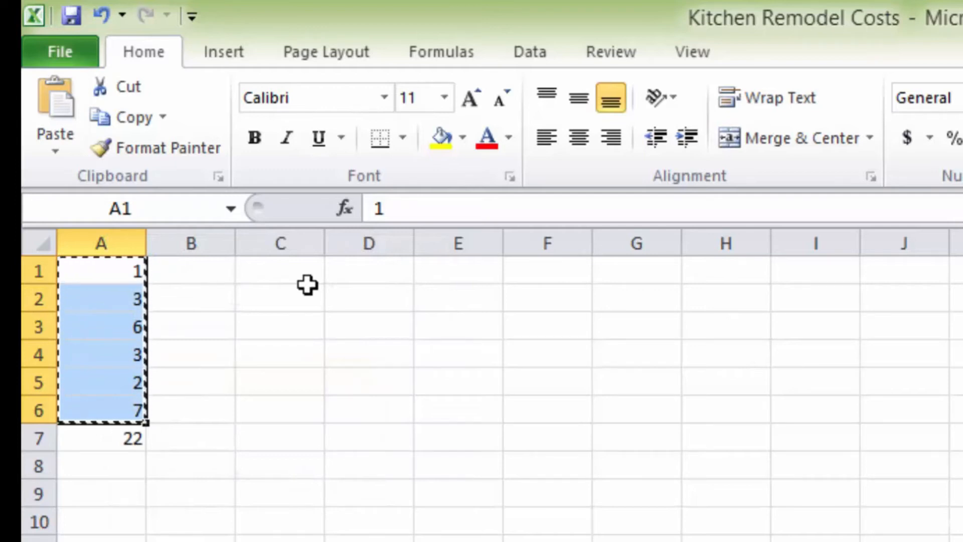
key(ctrl+z)
drag(381, 272, 398, 407)
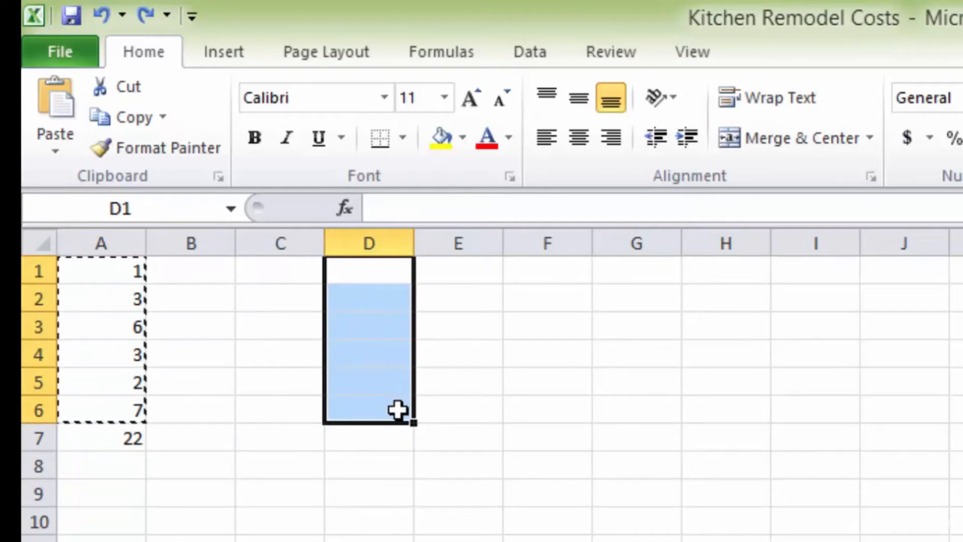
key(ctrl+v)
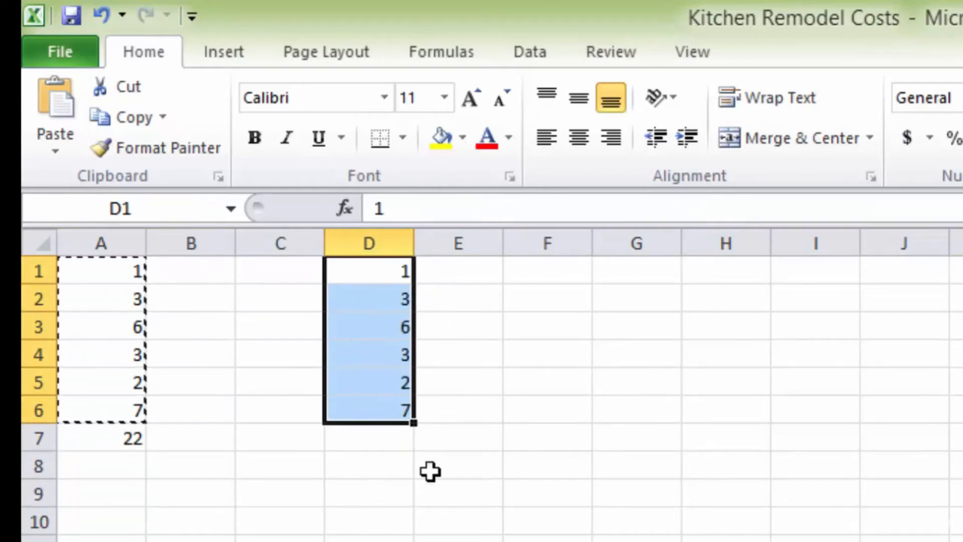
Step: Enter a SUM formula by hand in cell D7 that totals the range D1:D6, and review the formula
double_click(379, 441)
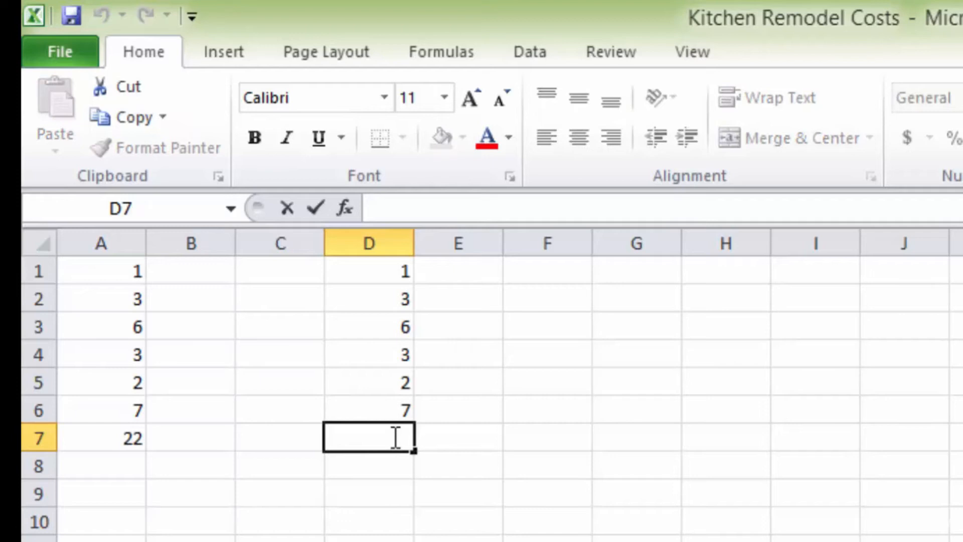
text(=)
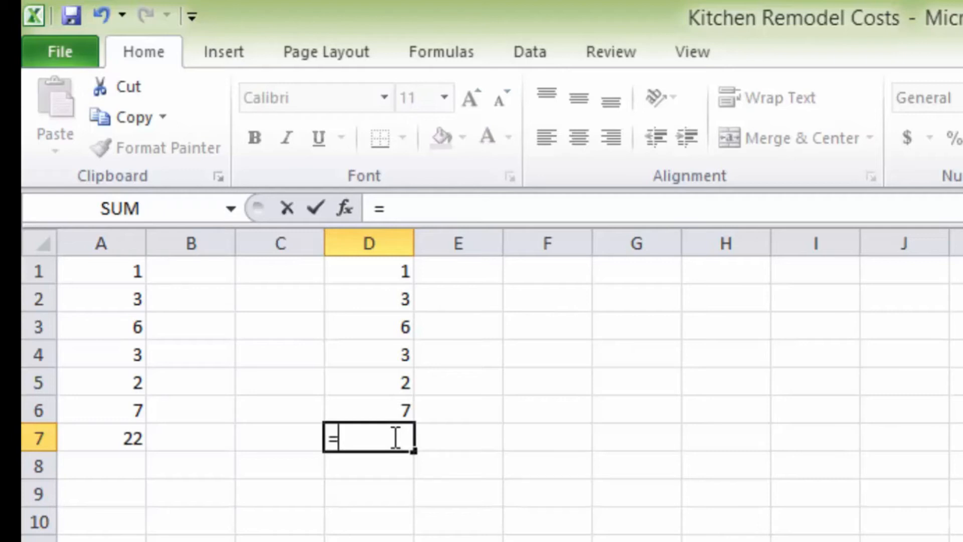
text(SUM)
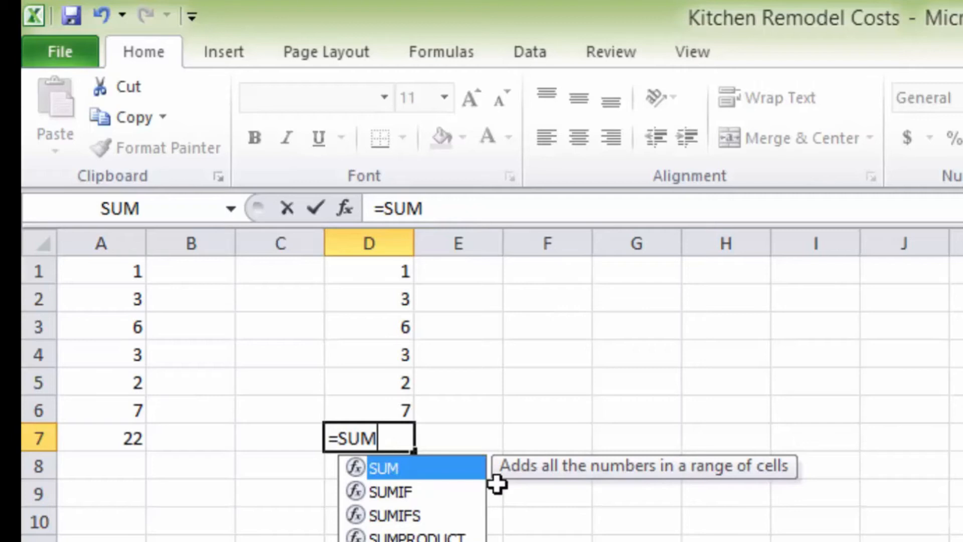
text(()
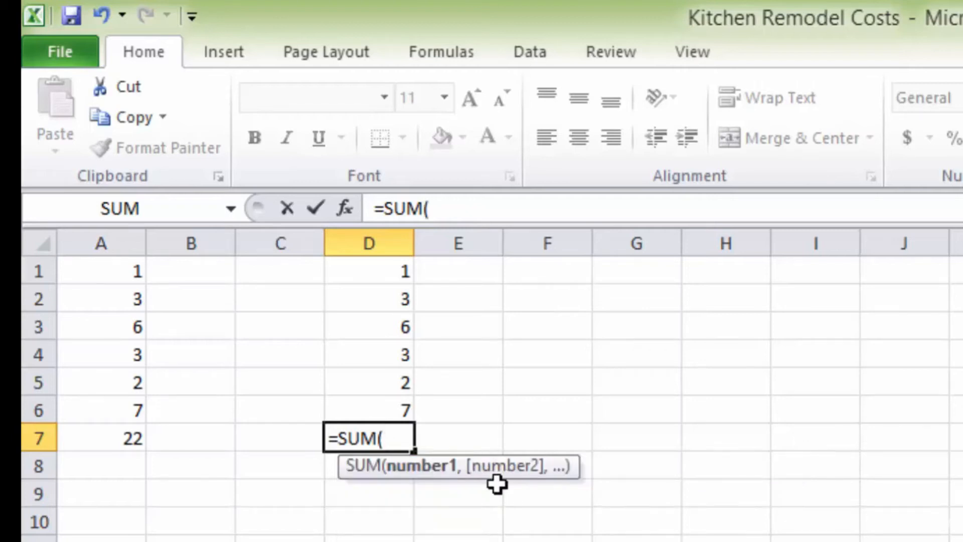
key(ctrl+Up)
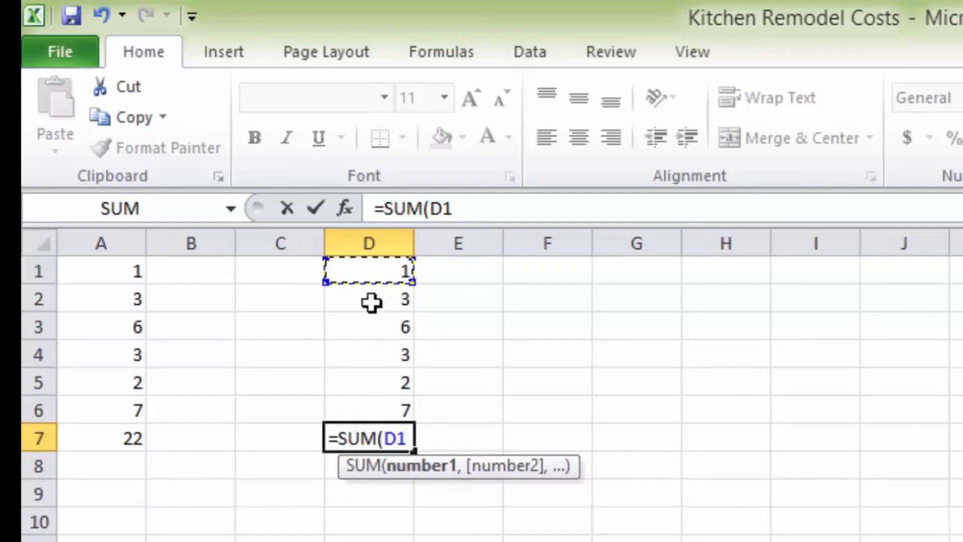
drag(366, 274, 368, 396)
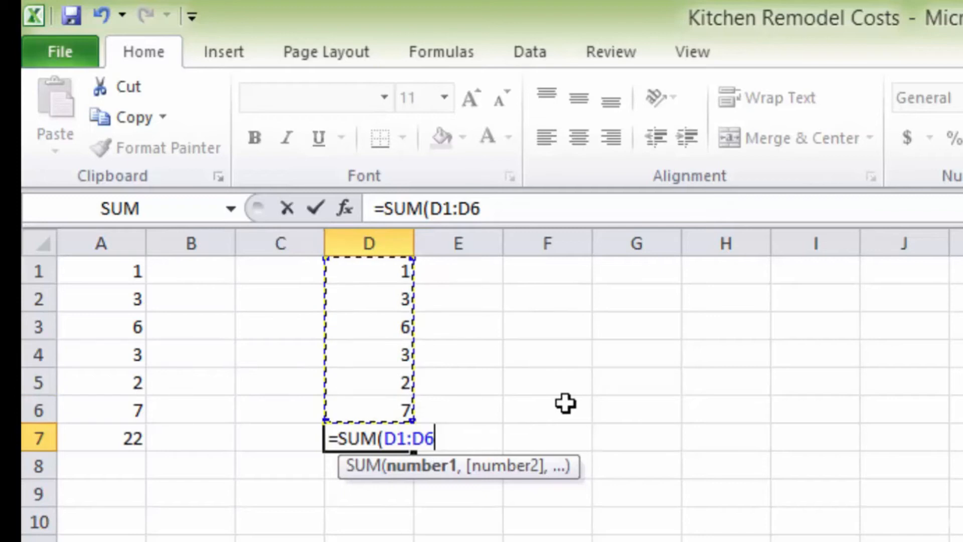
key(Return)
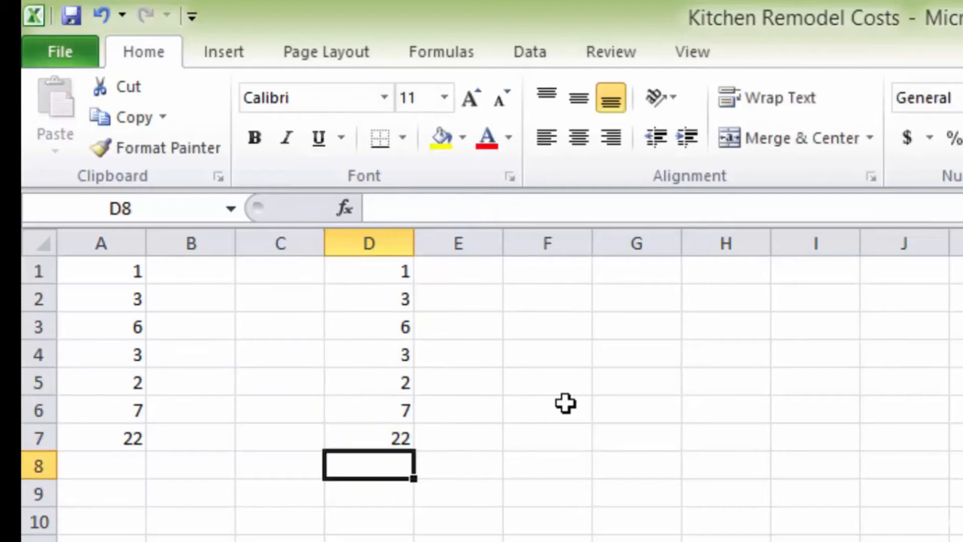
click(381, 441)
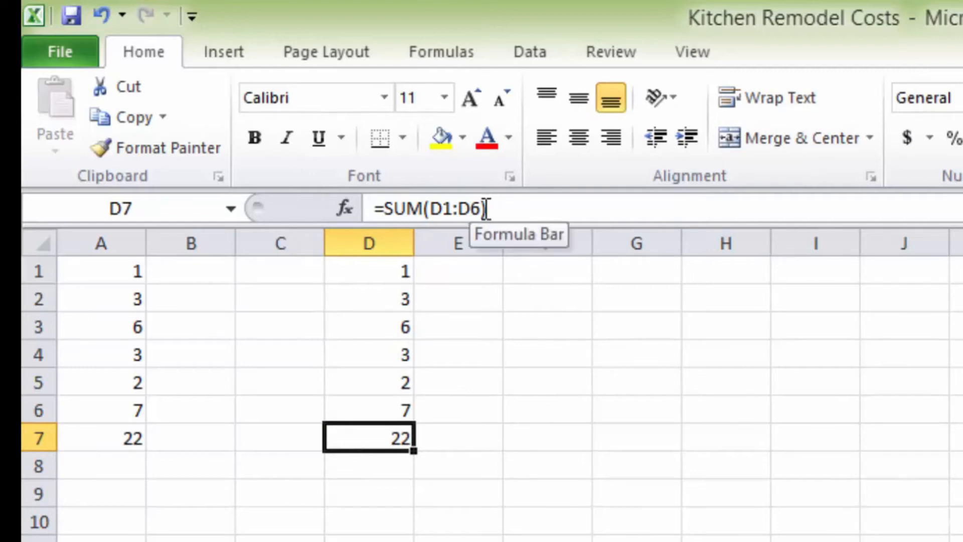
click(371, 466)
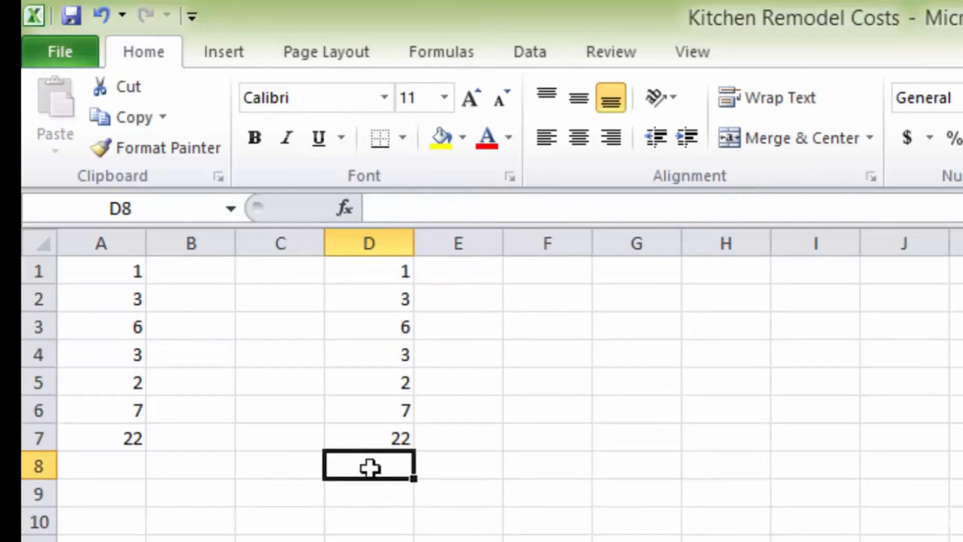
click(369, 437)
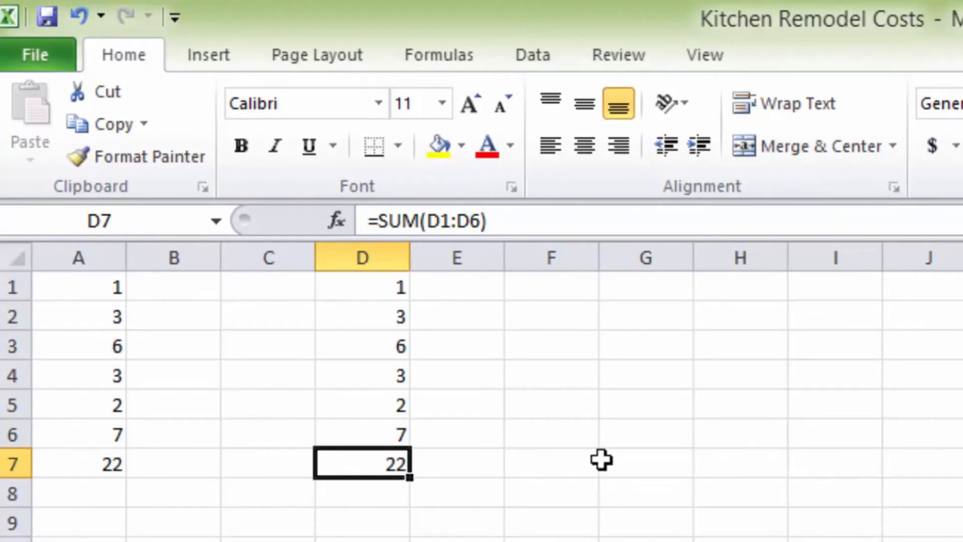
key(Return)
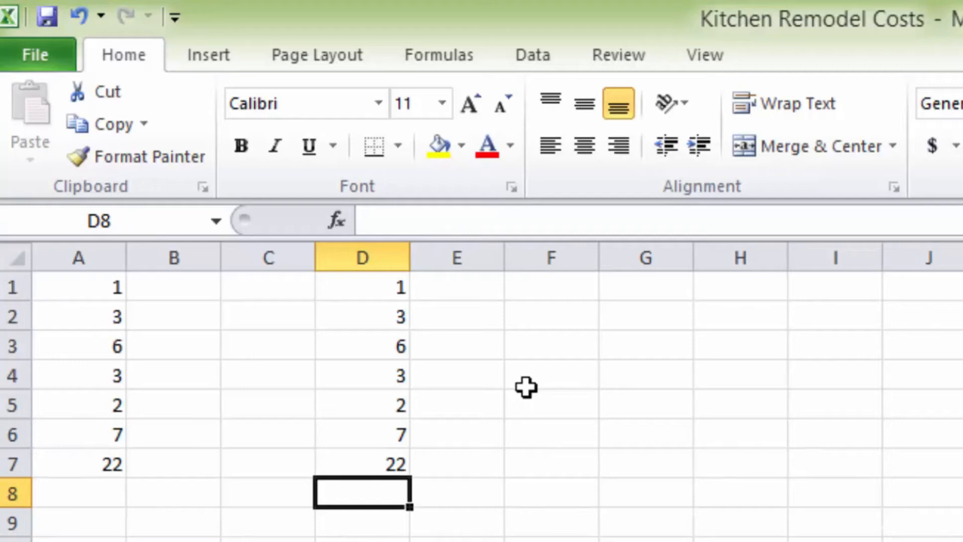
Step: Enter the number 5 in cell F1 and the number 6 in cell F2
click(552, 286)
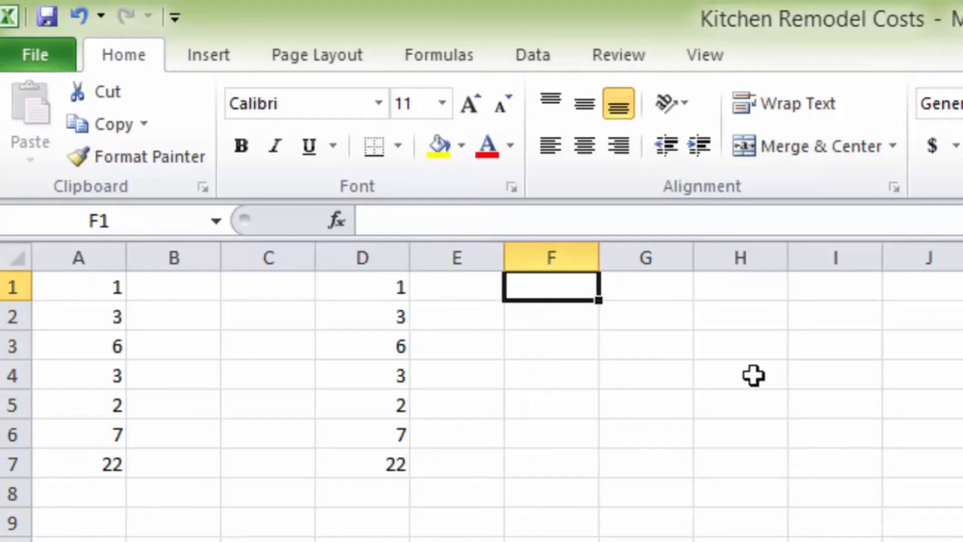
text(5)
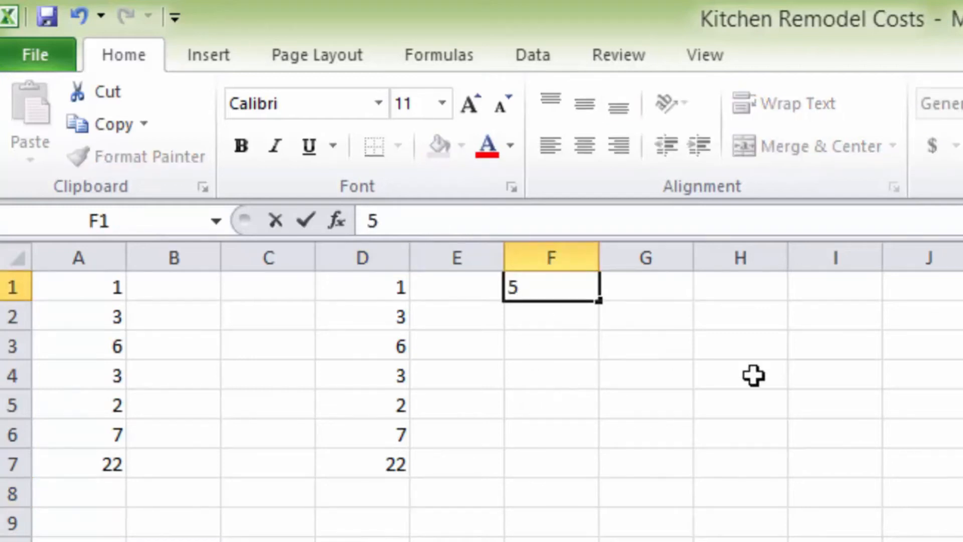
key(Return)
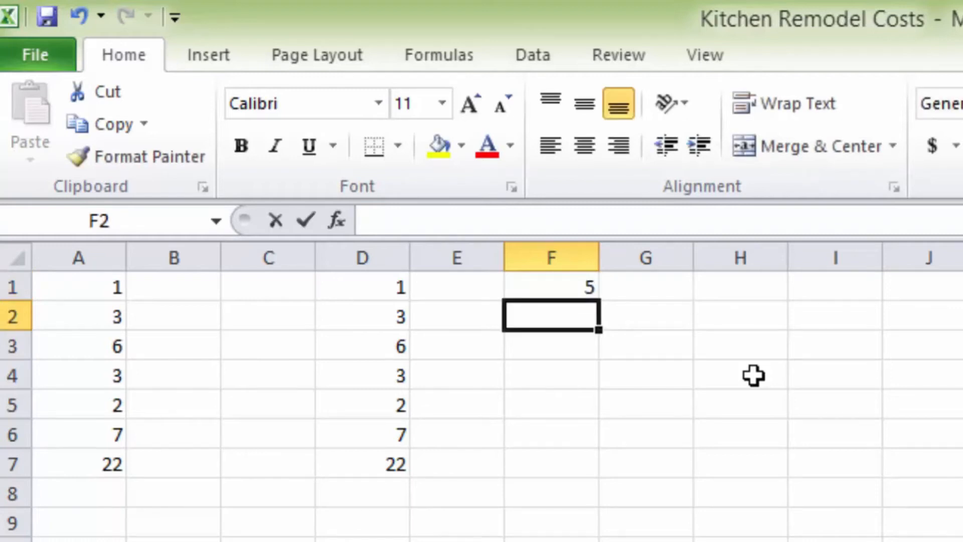
text(6)
key(Return)
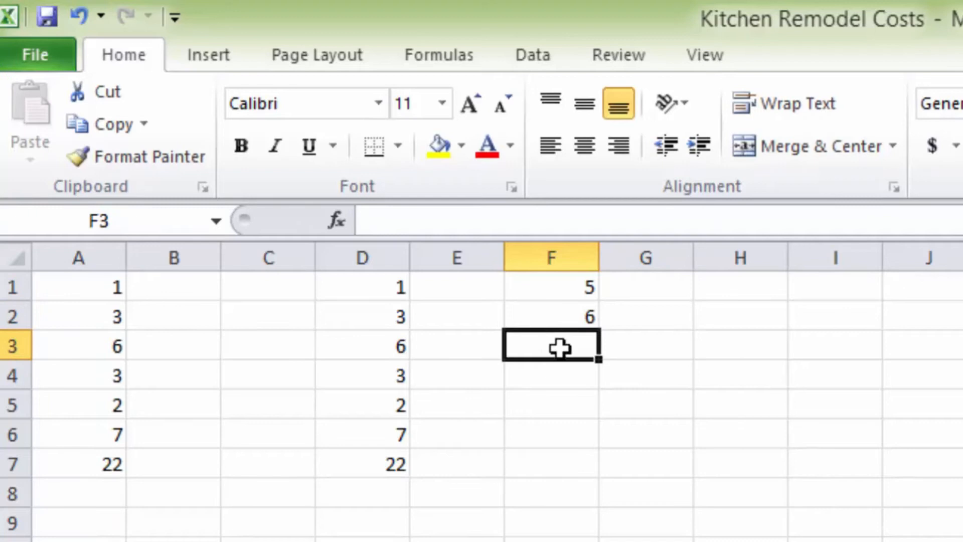
Step: Multiply the two numbers with the formula =F1*F2 in cell F3 and review the formula
text(=)
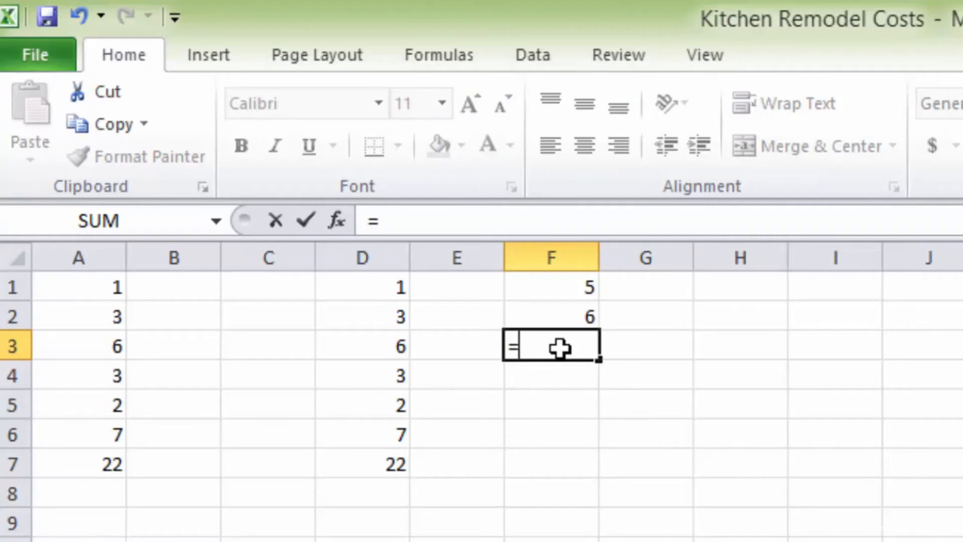
click(548, 286)
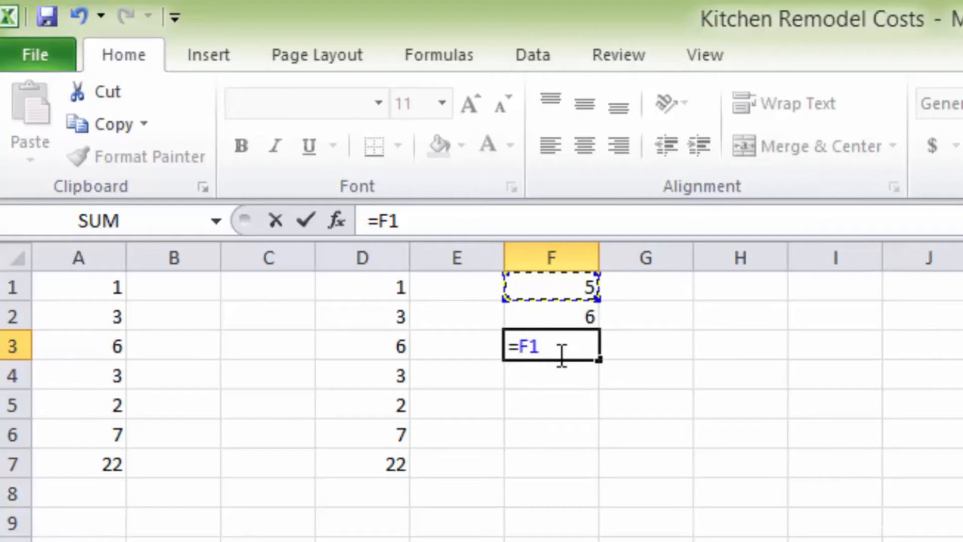
text(*)
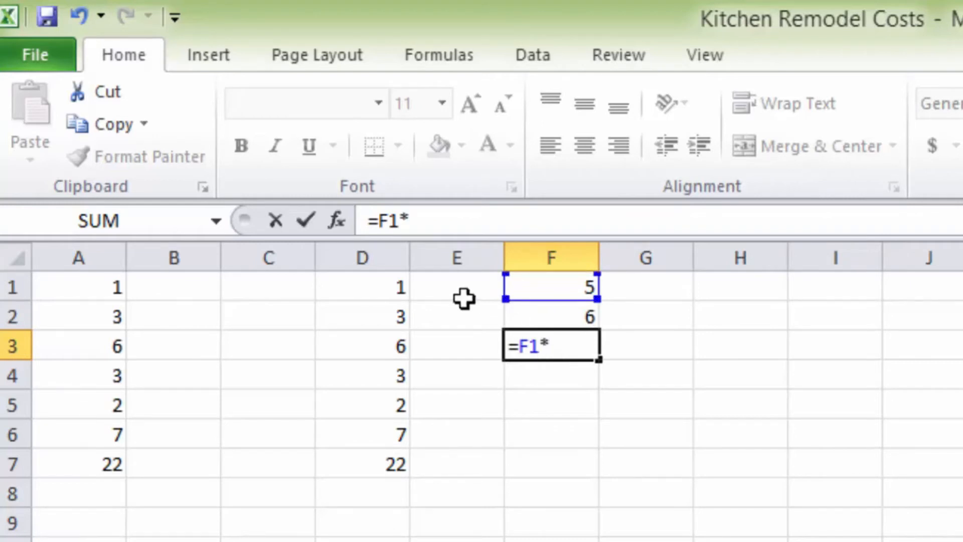
click(561, 315)
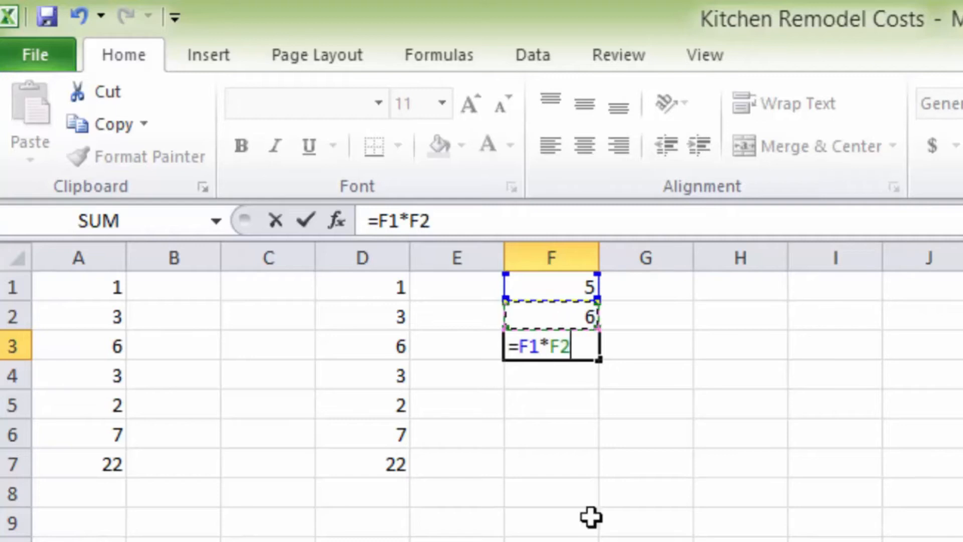
key(Return)
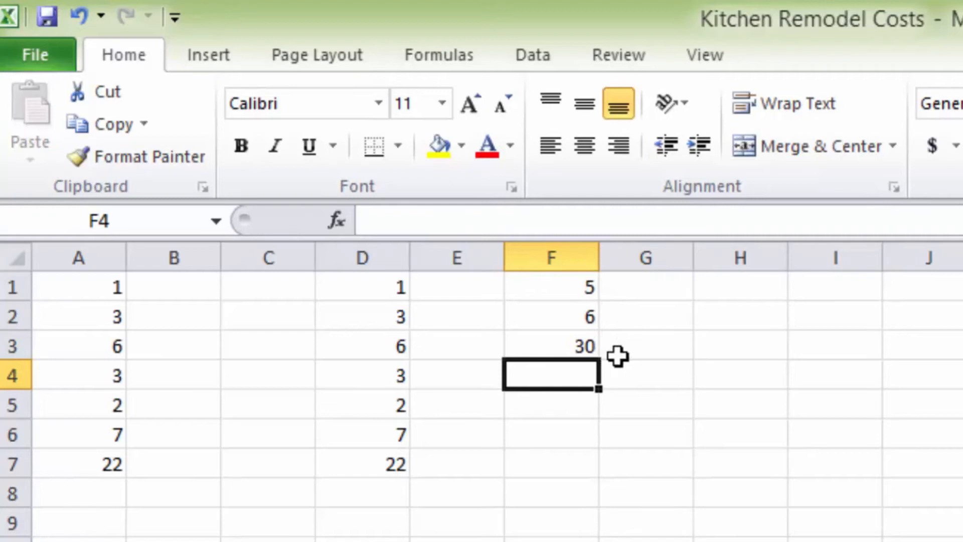
click(548, 342)
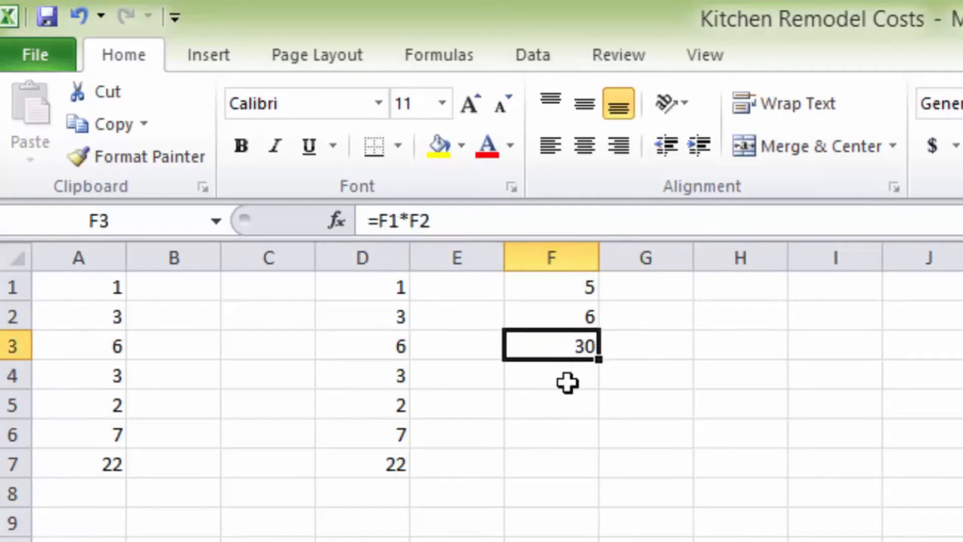
click(584, 446)
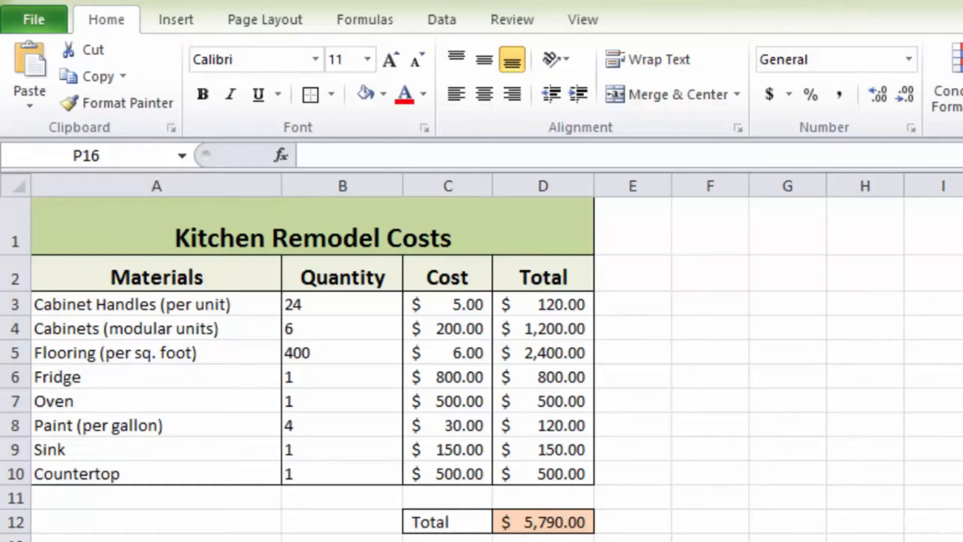
Step: Create a new blank workbook
click(37, 20)
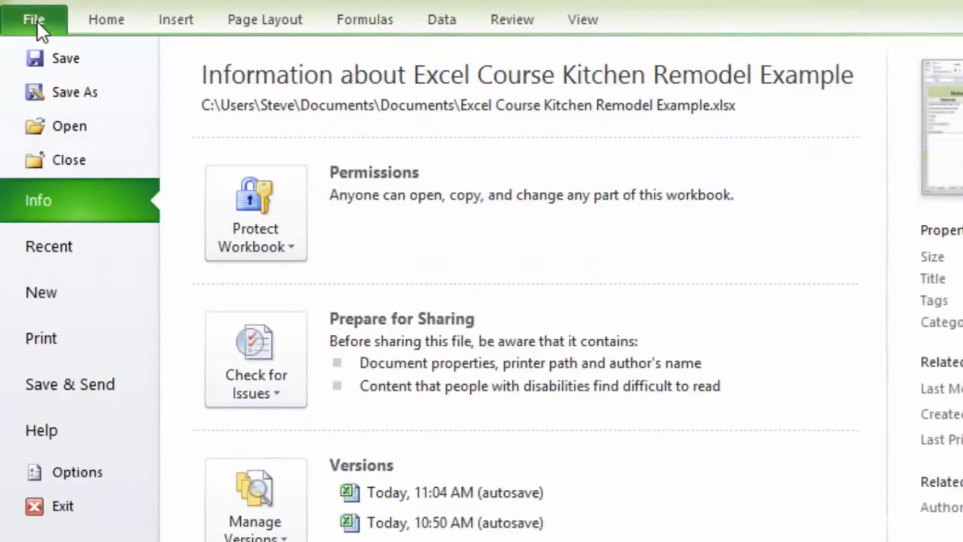
click(63, 297)
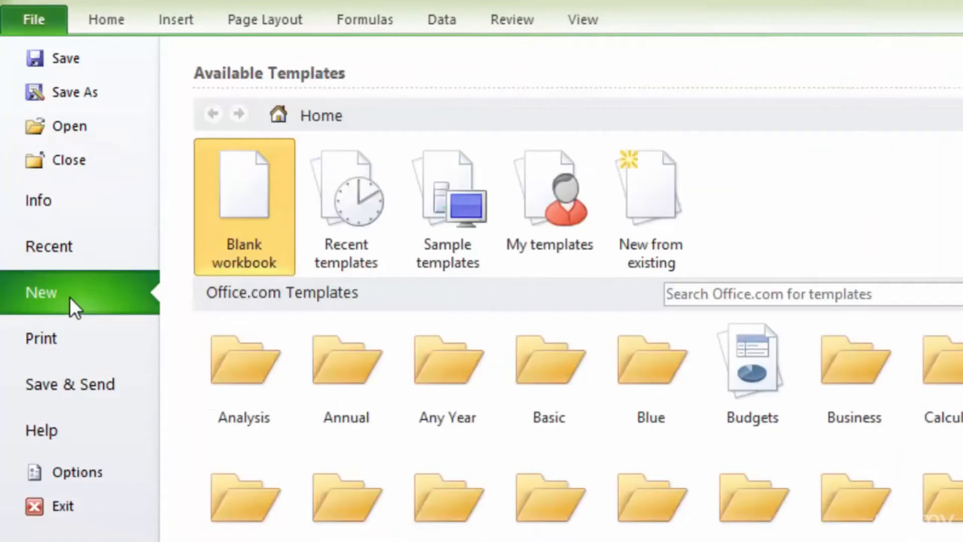
double_click(242, 192)
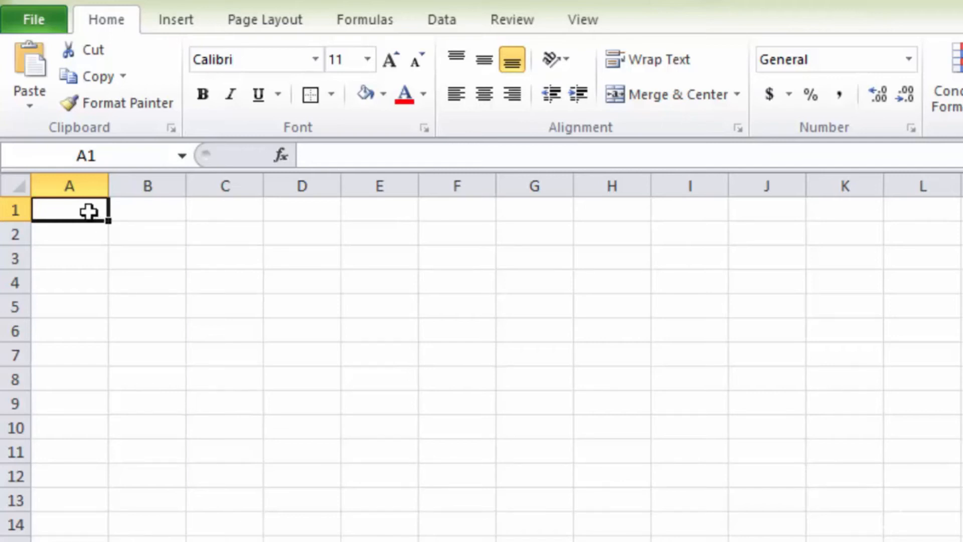
Step: Save the workbook as Kitchen Remodel Costs in the Excel Examples folder on the Desktop
click(34, 19)
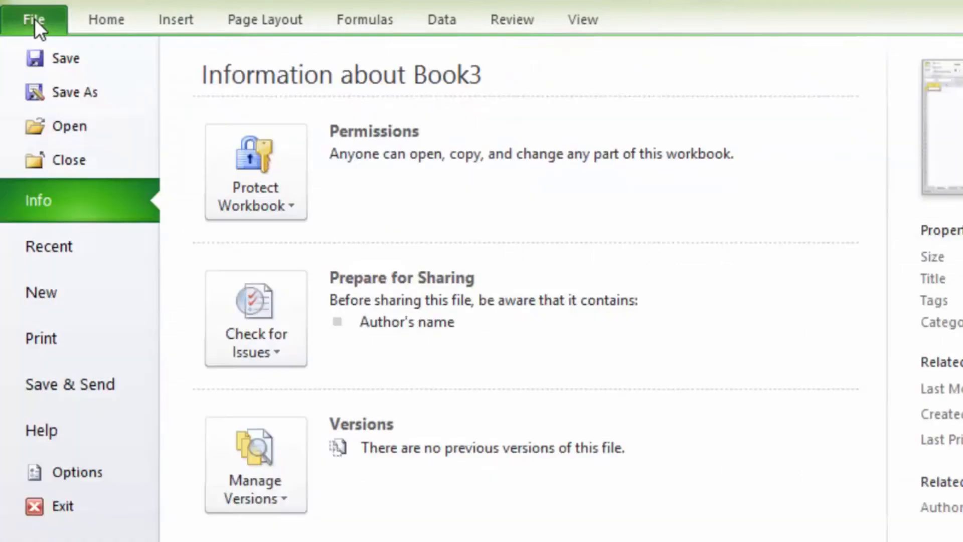
click(77, 96)
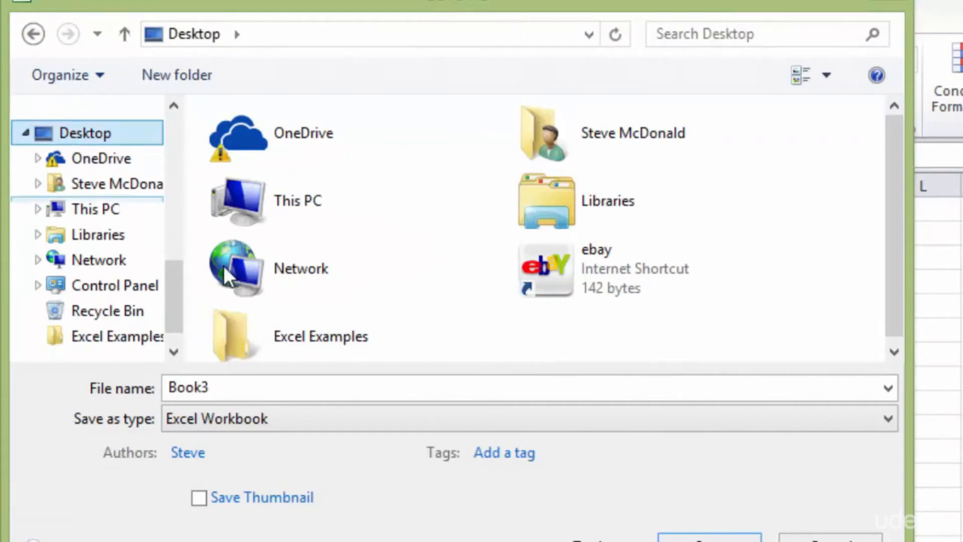
click(330, 343)
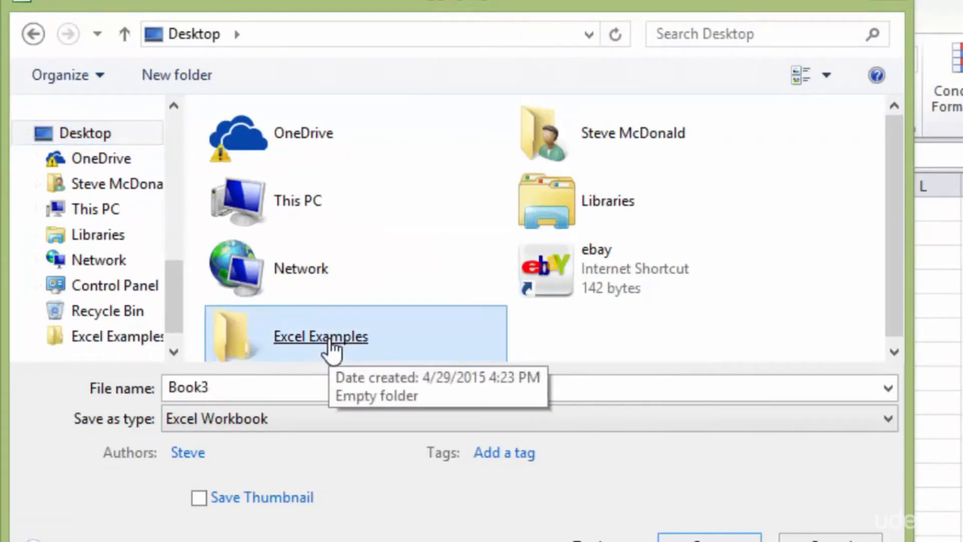
double_click(331, 345)
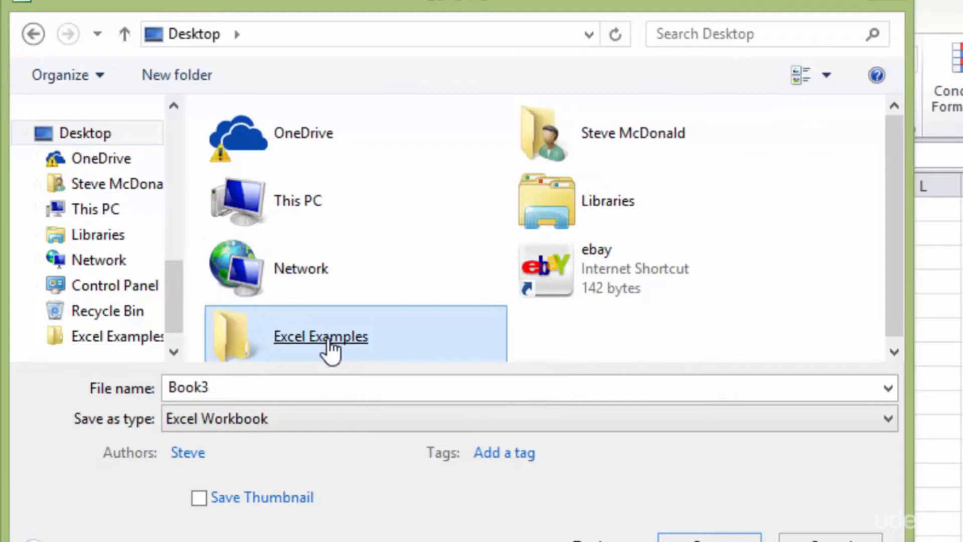
double_click(242, 389)
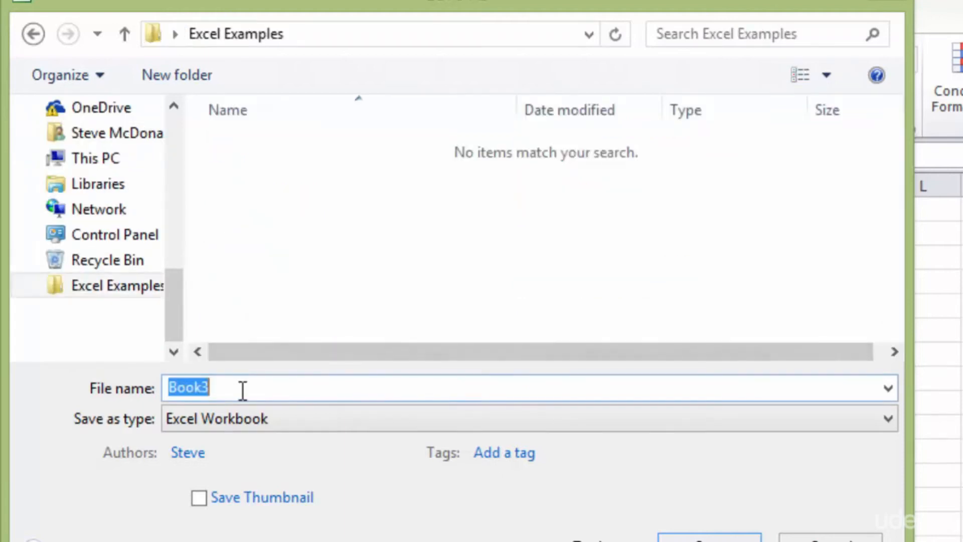
text(Kitchen Remodel Costs)
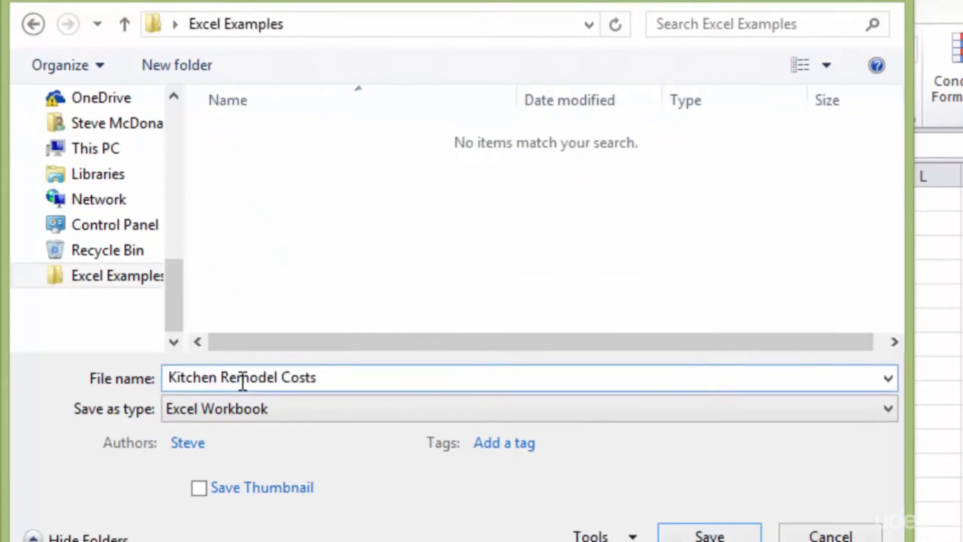
click(728, 526)
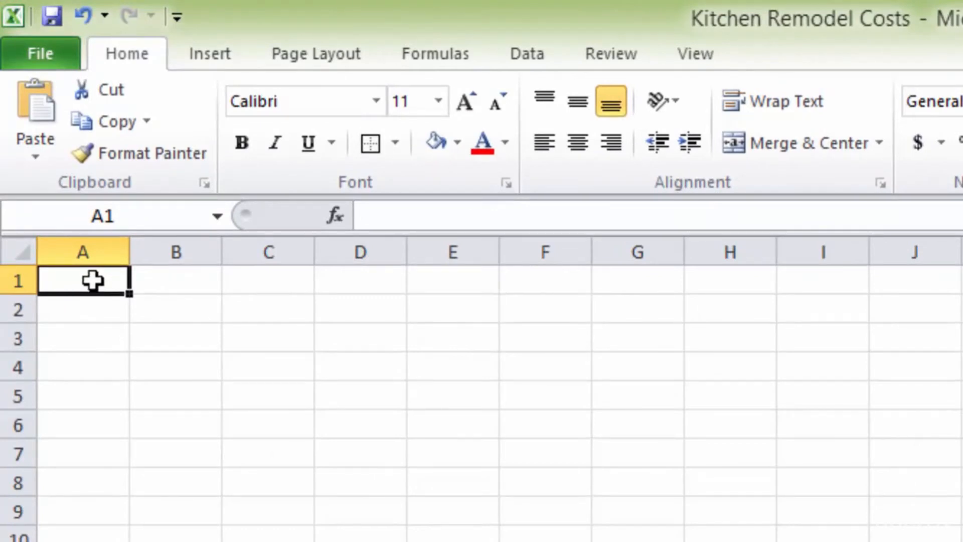
Step: Merge and center cells A1 through D1 and enter the title Kitchen Remodel Costs
drag(103, 280, 361, 279)
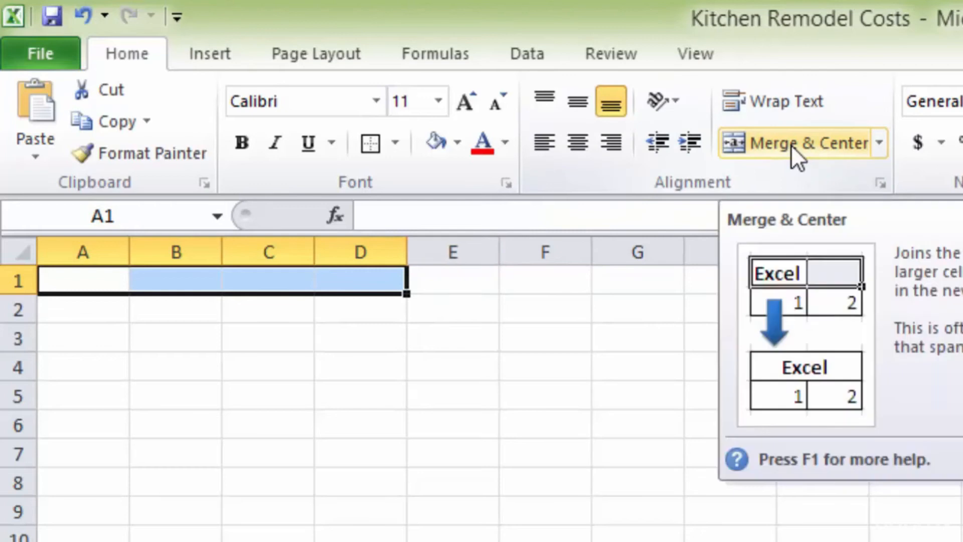
click(790, 145)
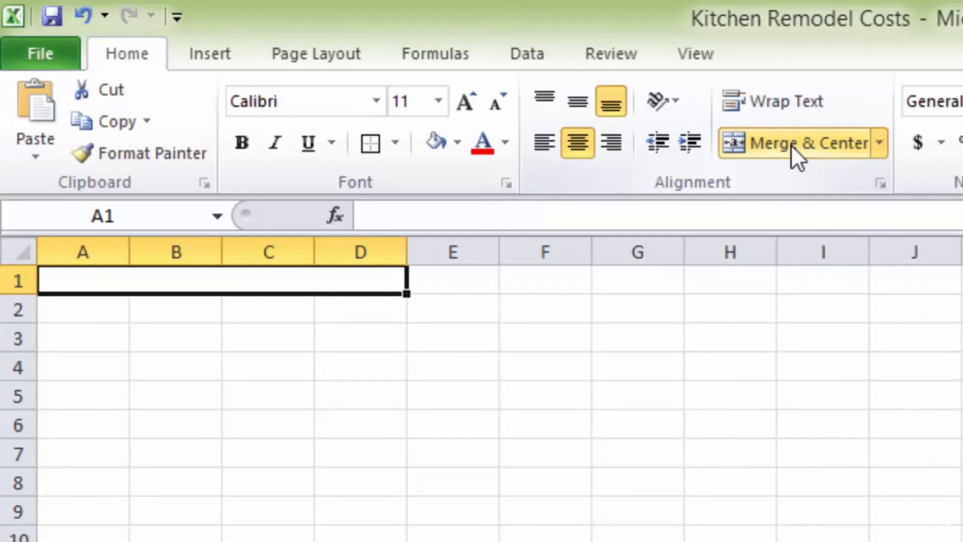
double_click(265, 281)
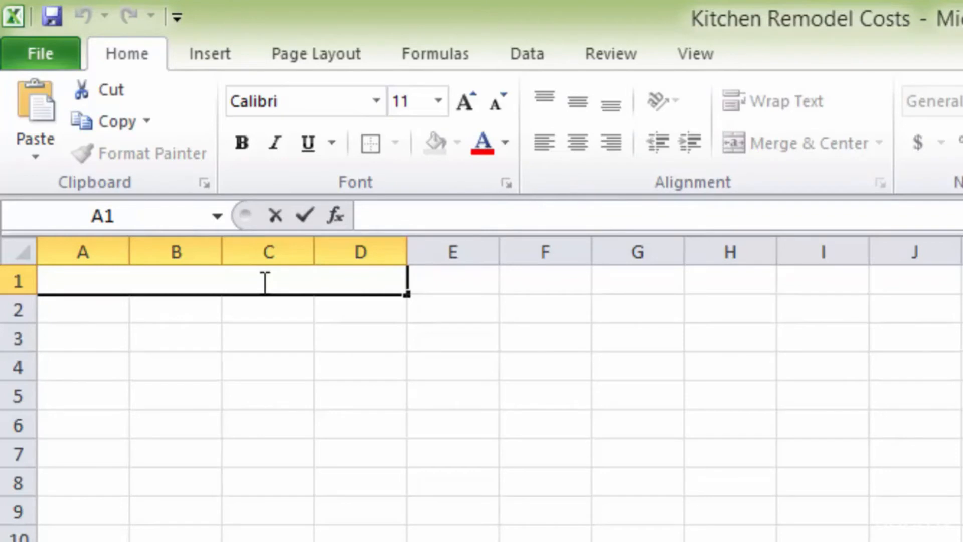
text(Kitchen Remo)
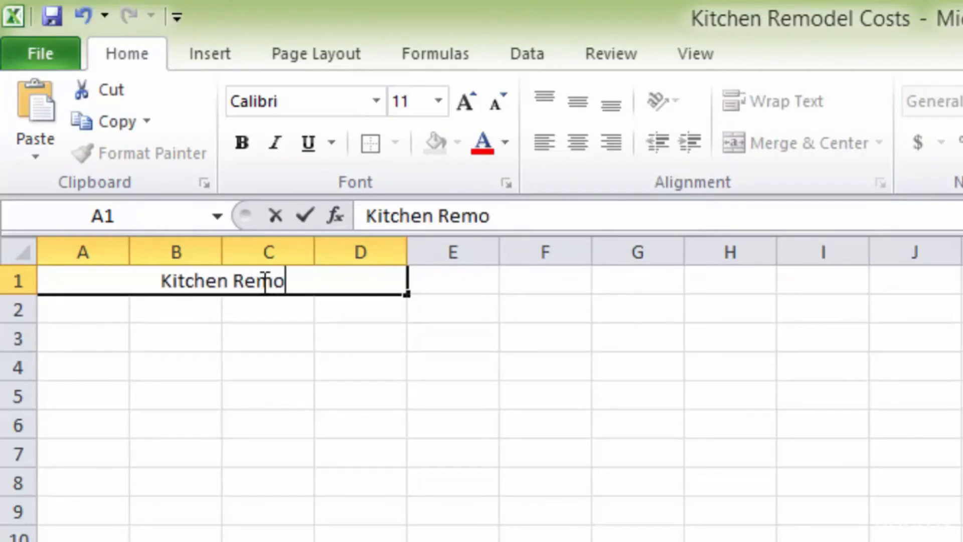
text(del Costs)
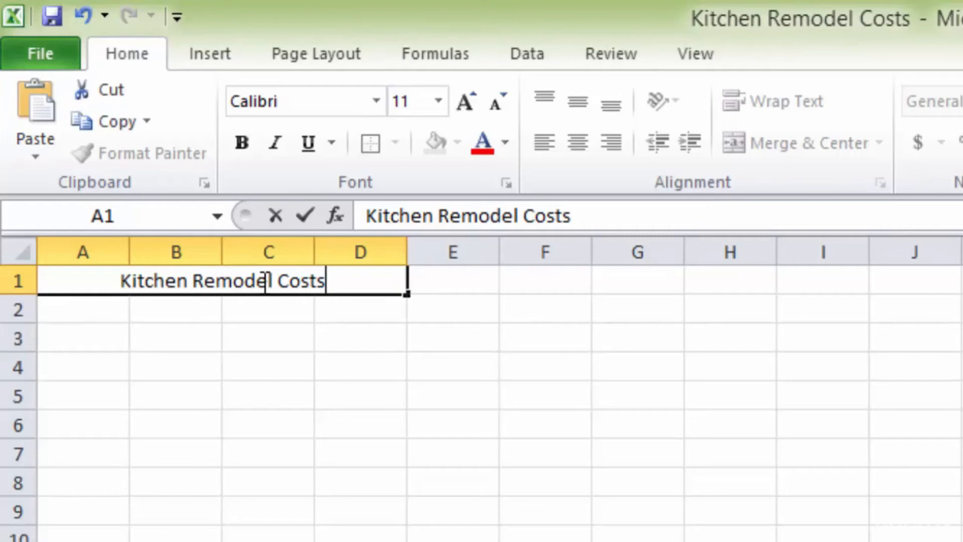
double_click(266, 280)
click(266, 280)
click(266, 325)
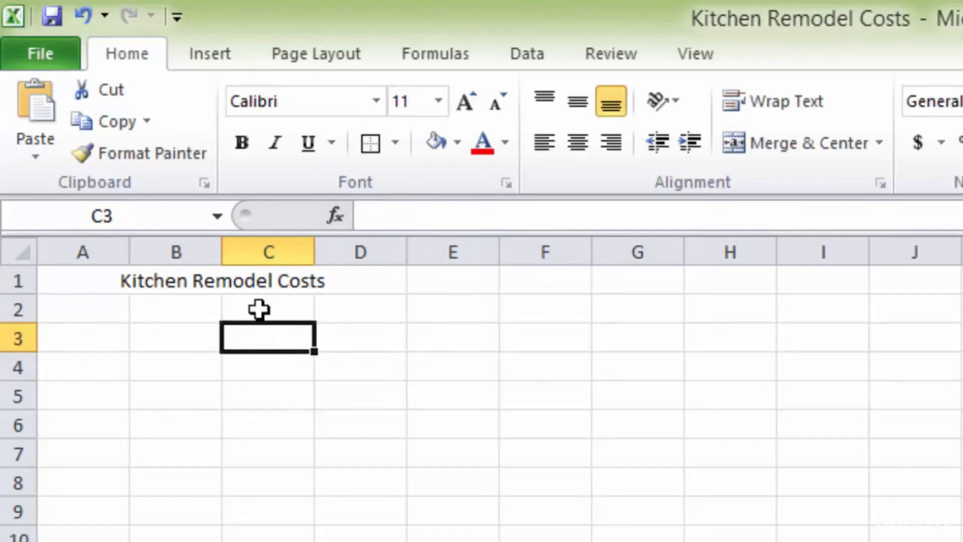
Step: Format the title in the merged cell A1 as bold with font size 22
click(251, 281)
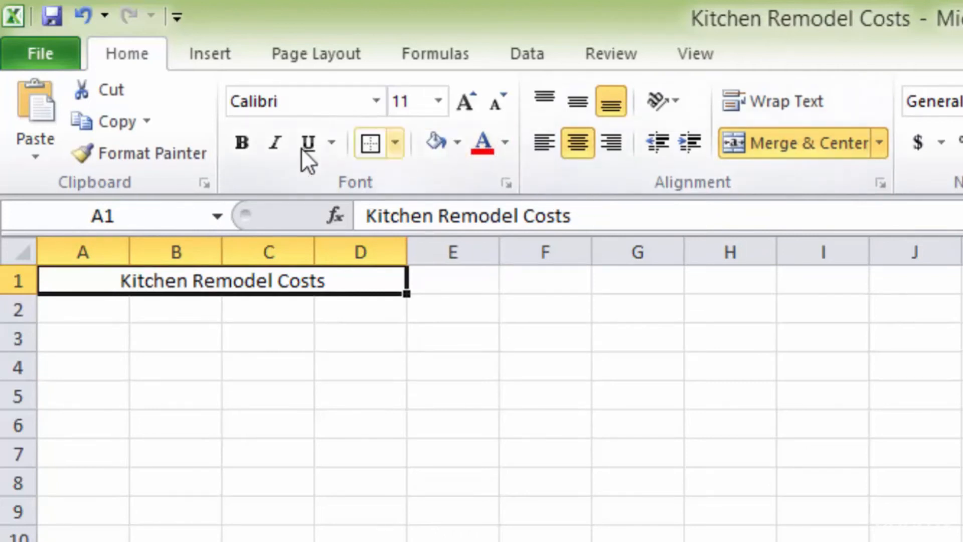
click(243, 145)
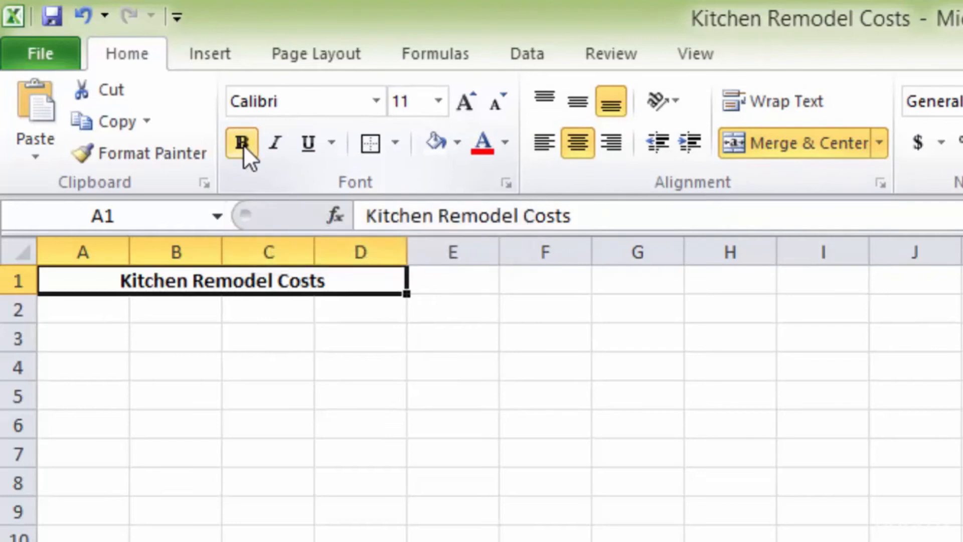
click(440, 98)
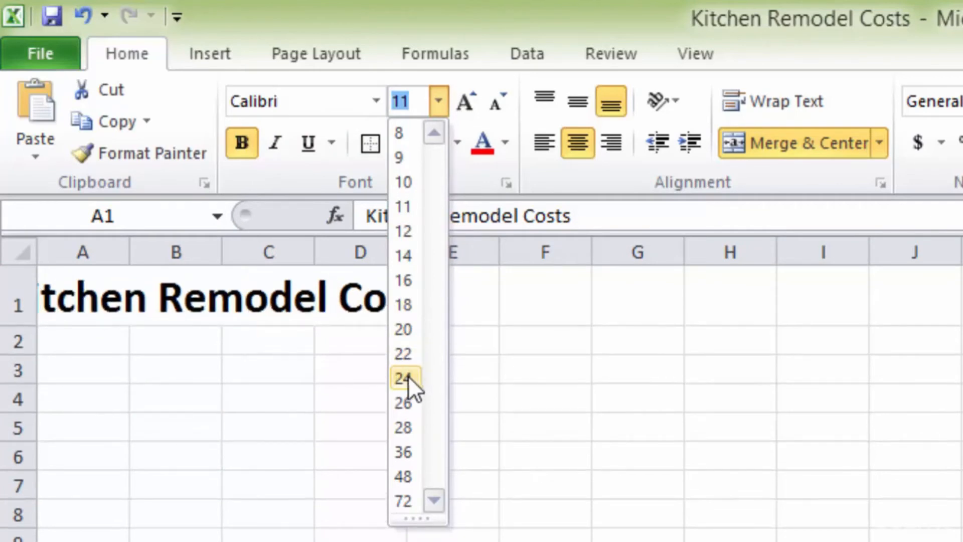
click(407, 353)
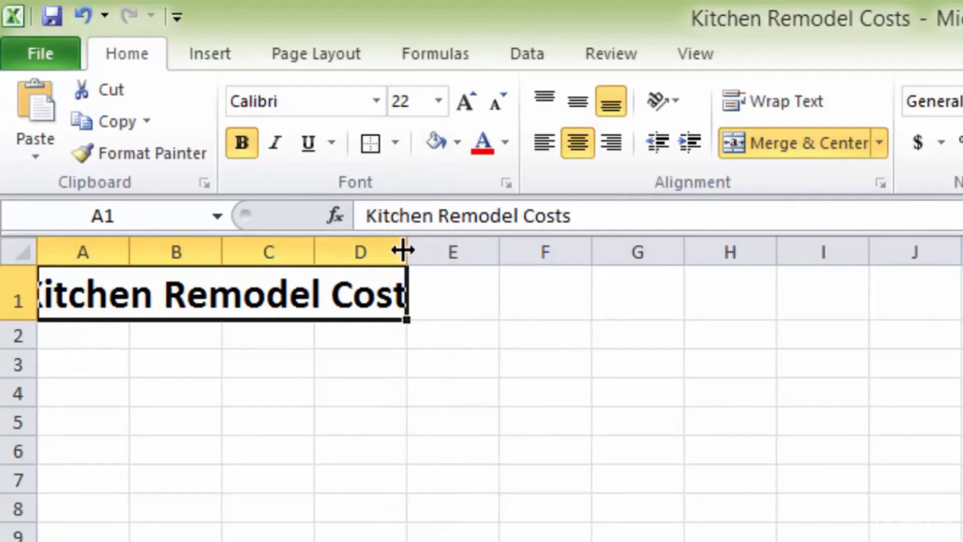
Step: Widen columns D and C so the whole title fits, and fill the title cell with light olive green
drag(407, 251, 510, 246)
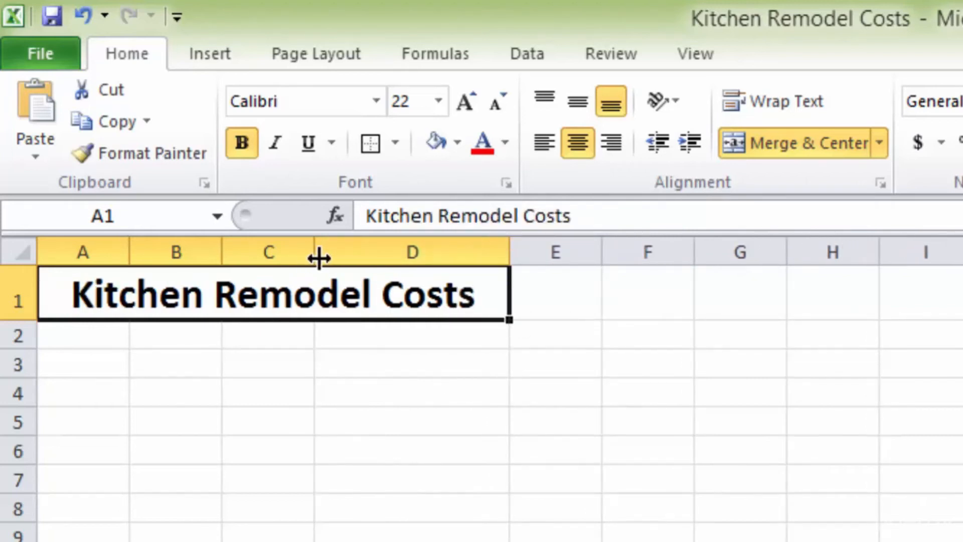
drag(314, 251, 344, 251)
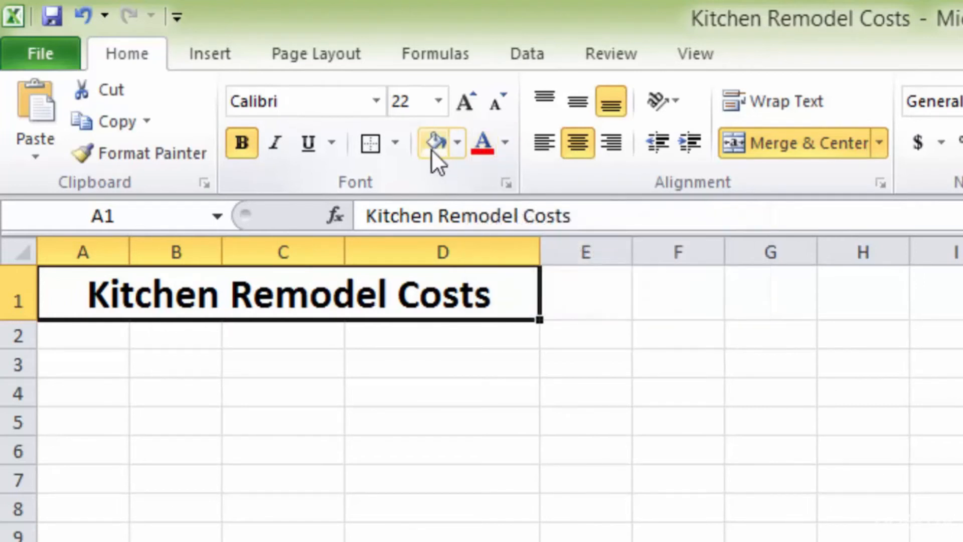
click(457, 143)
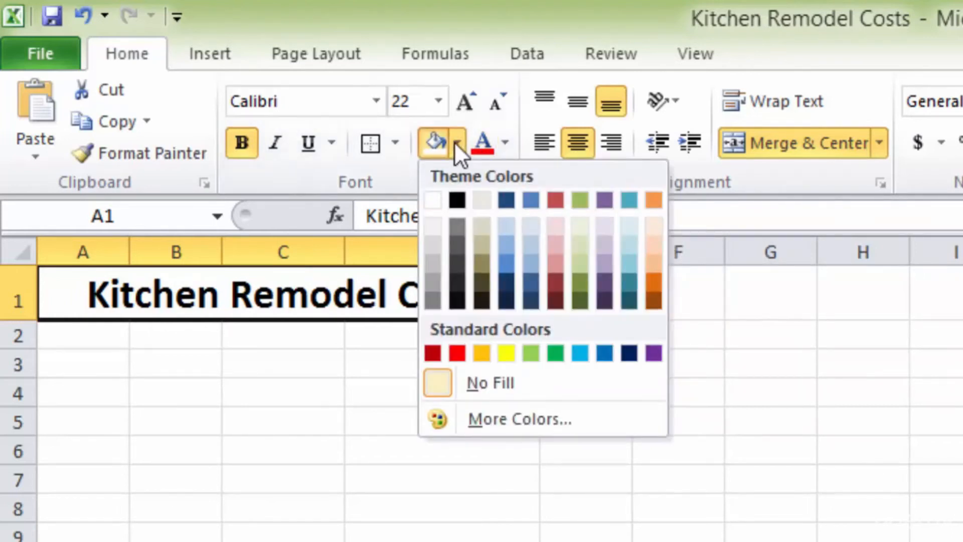
click(583, 269)
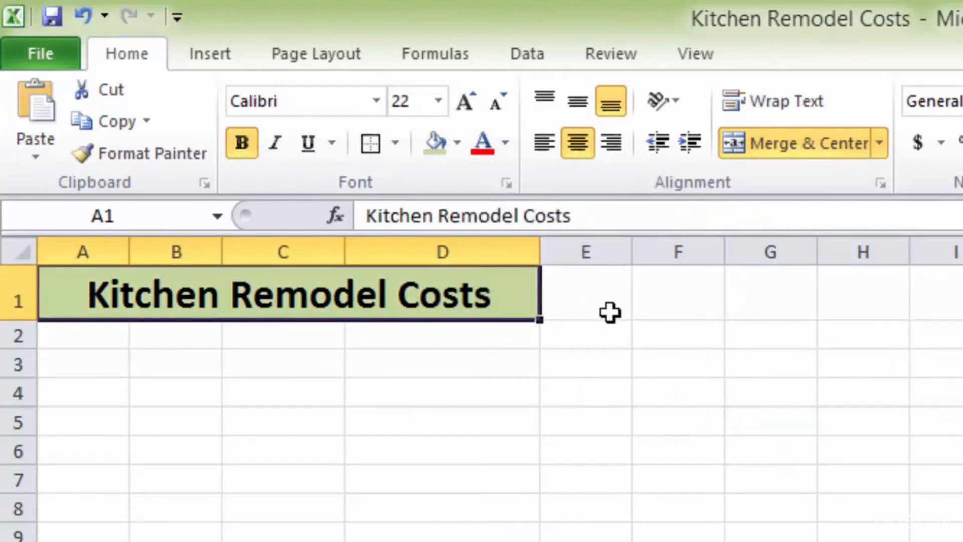
Step: Widen columns A and B considerably and column C slightly
drag(129, 247, 229, 246)
drag(323, 249, 406, 251)
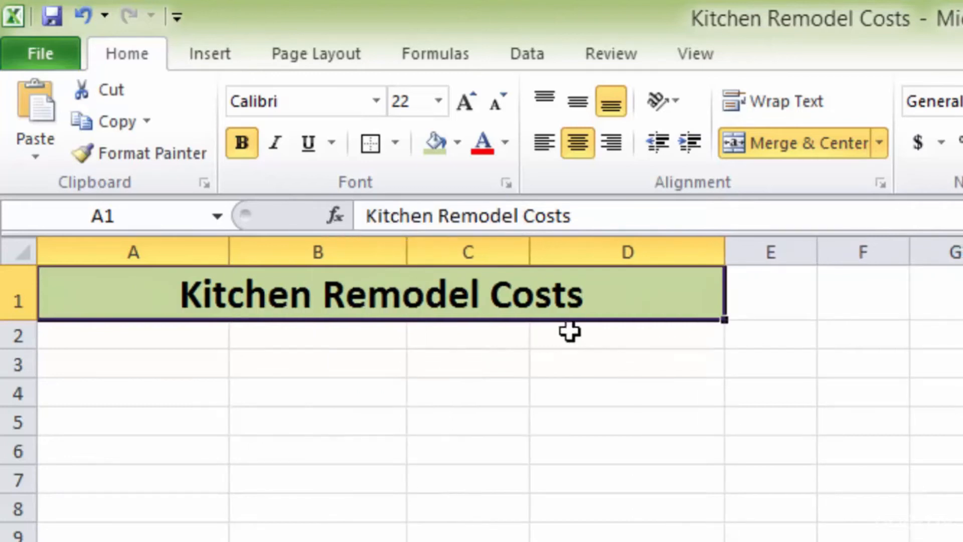
drag(531, 253, 543, 250)
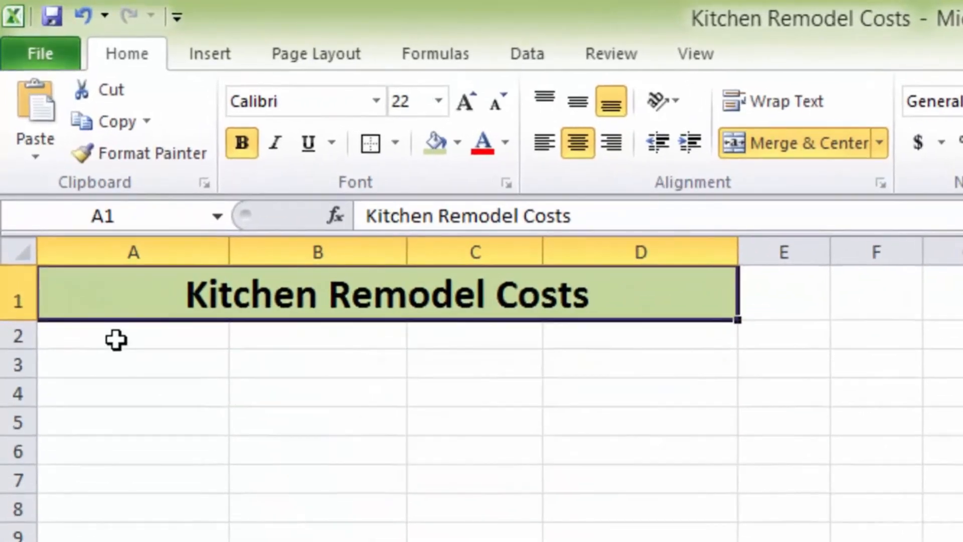
Step: Enter the column headings Materidals, Quantity, Costs and Total in cells A2 through D2
click(116, 340)
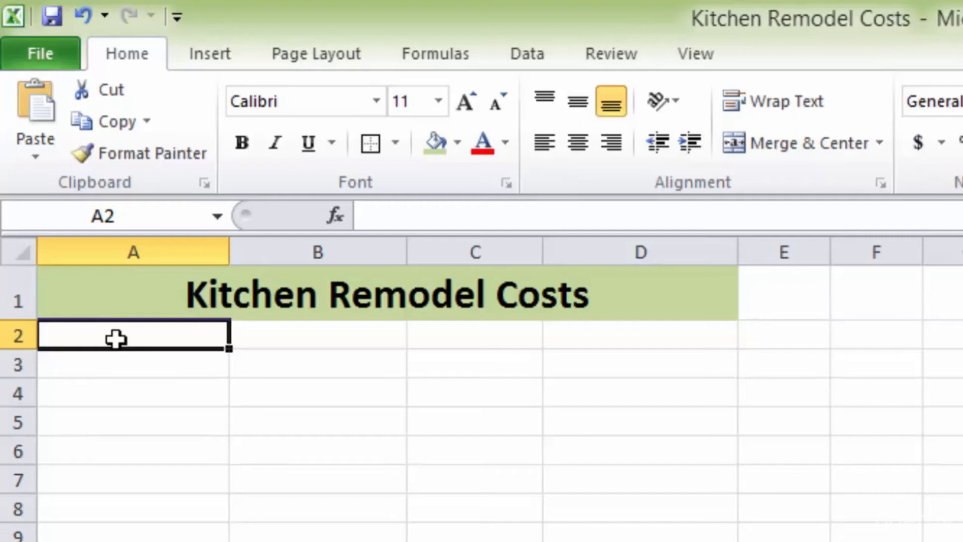
text(Materidals)
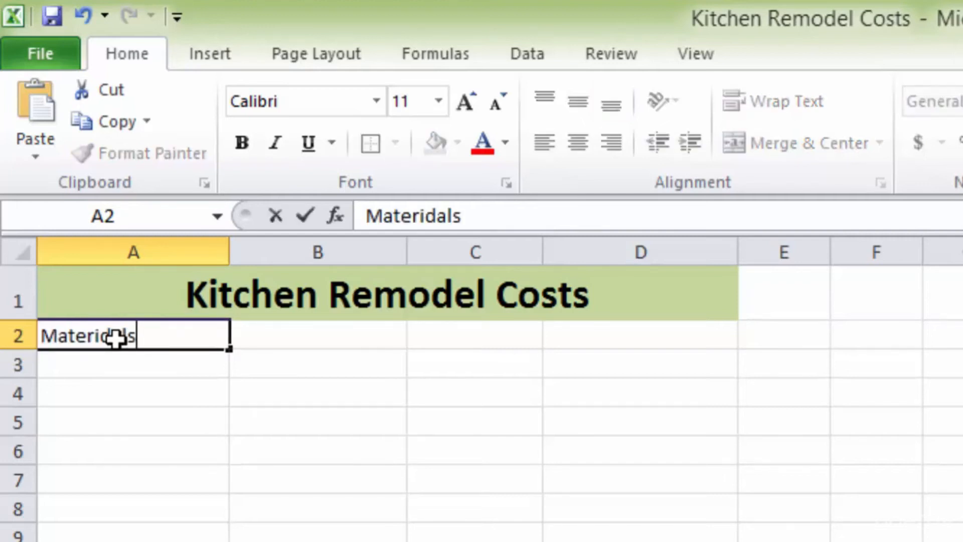
key(Tab)
text(Qa)
key(BackSpace)
text(uantity)
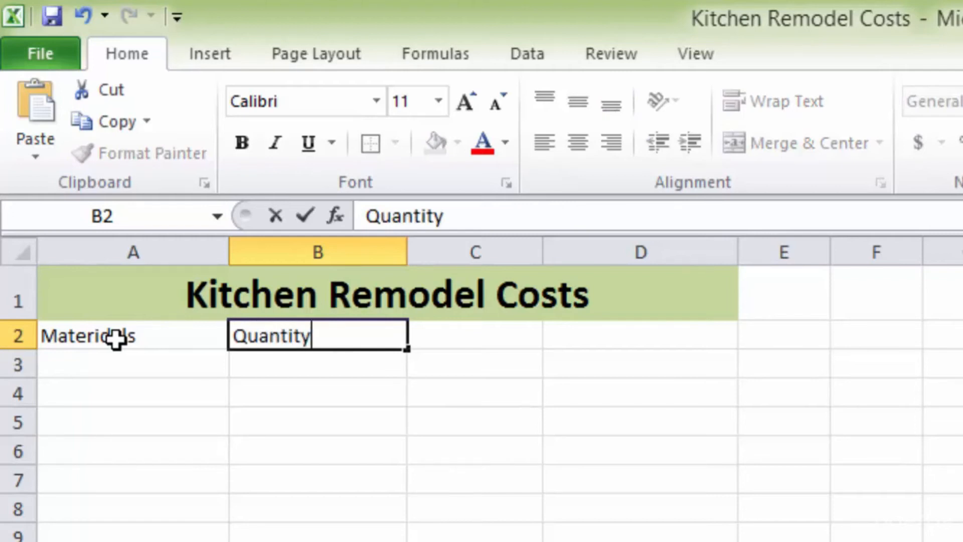
key(Tab)
text(Costs)
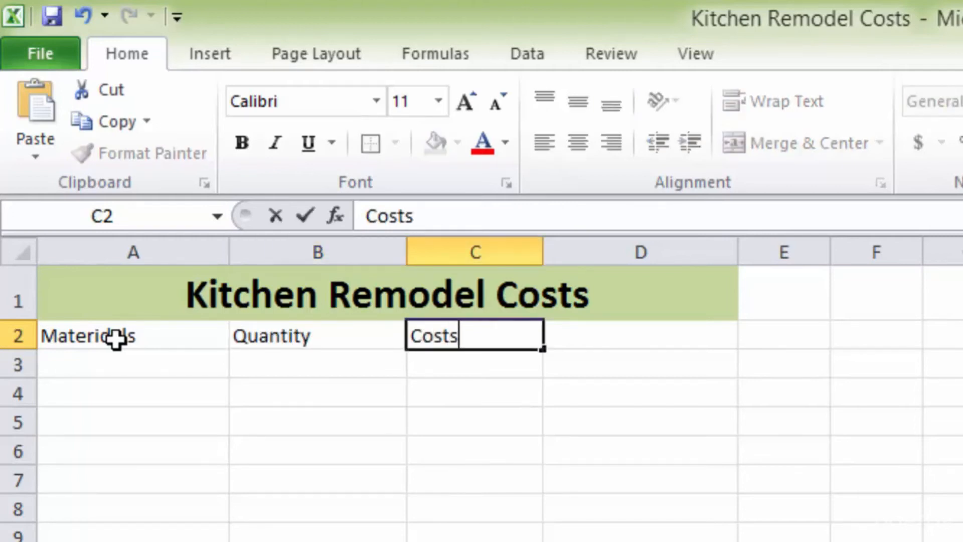
key(Tab)
text(Total)
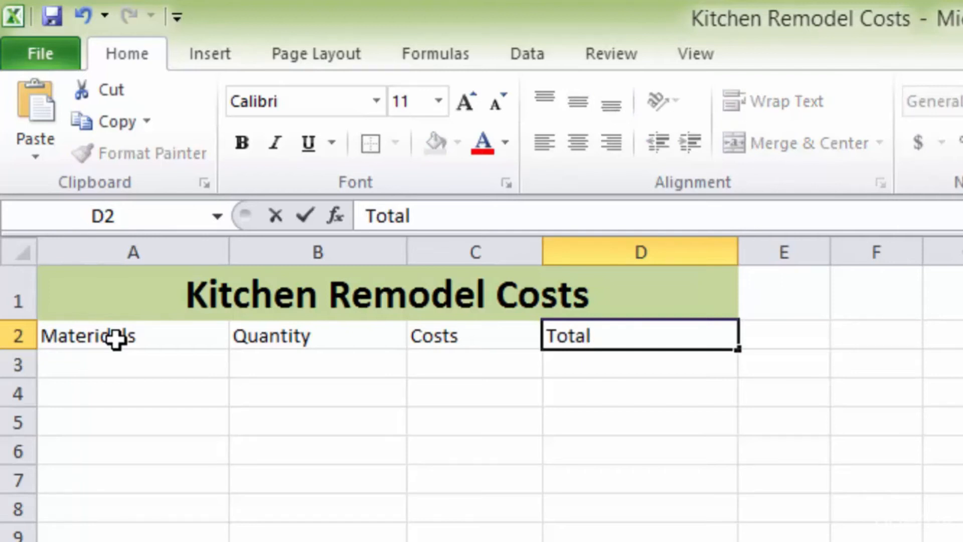
click(136, 386)
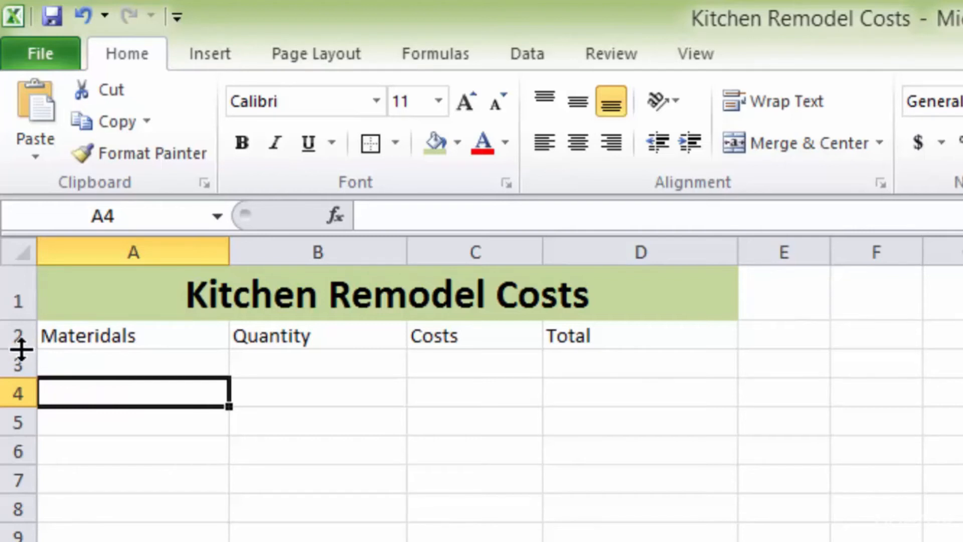
Step: Increase the height of row 2 and correct the spelling of the heading in A2 to Materials
drag(21, 350, 23, 367)
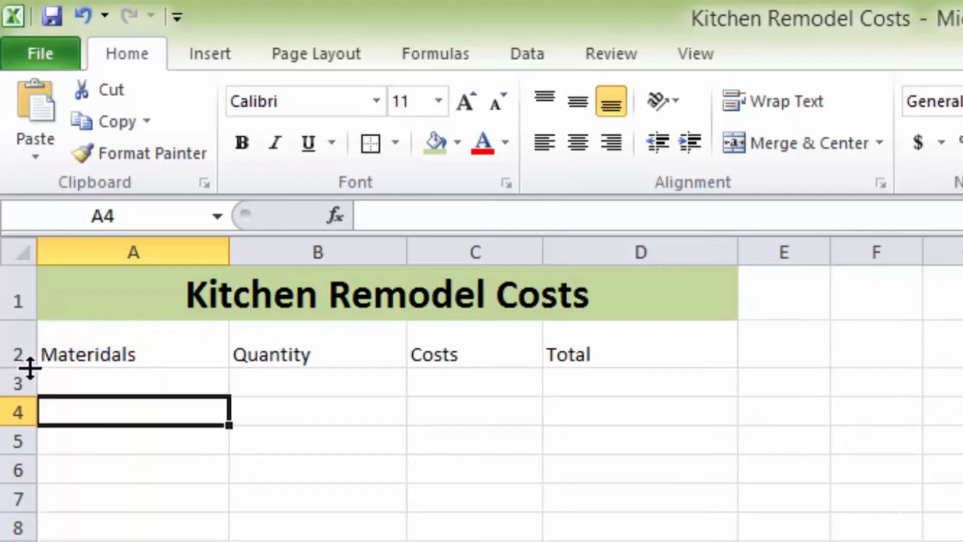
double_click(116, 348)
key(BackSpace)
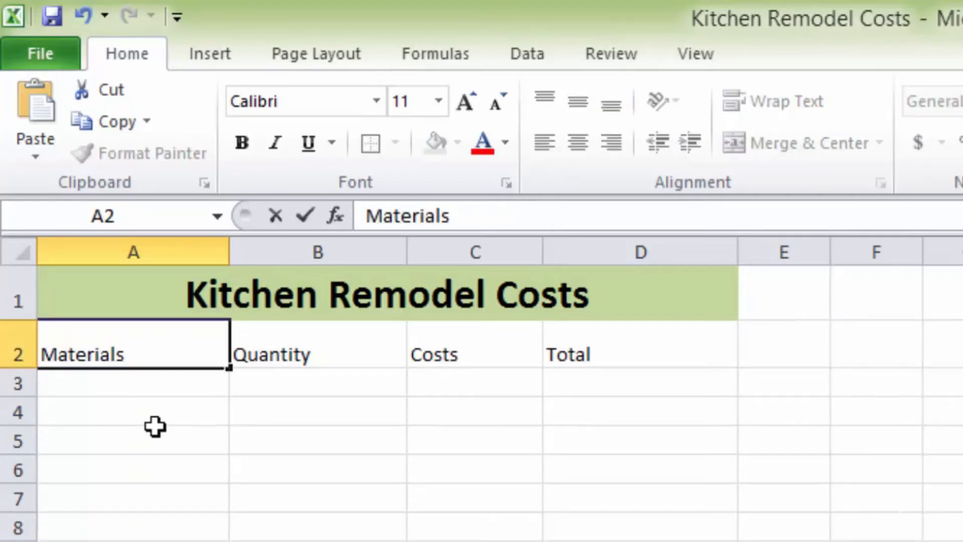
click(112, 434)
Step: Center the headings in A2 through D2 horizontally and make them bold
click(83, 341)
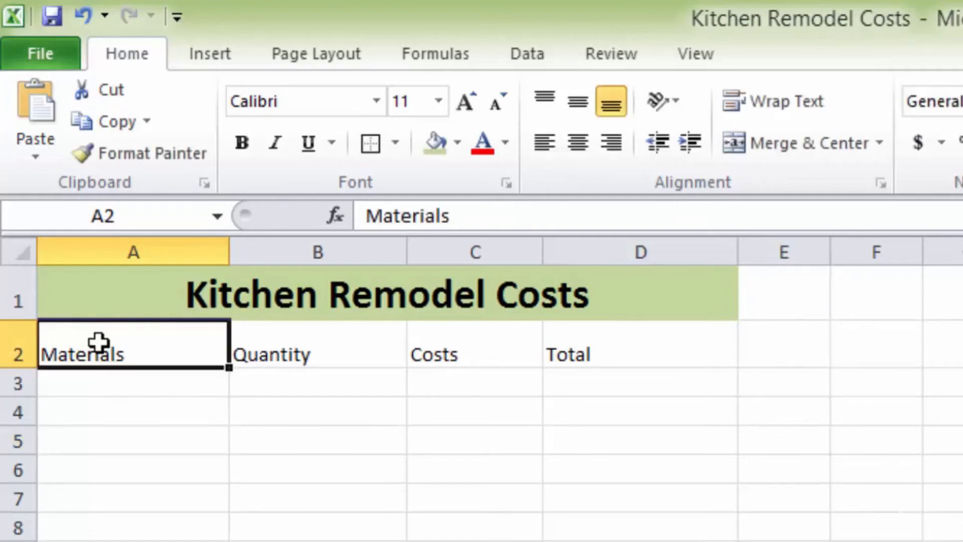
drag(122, 344, 640, 351)
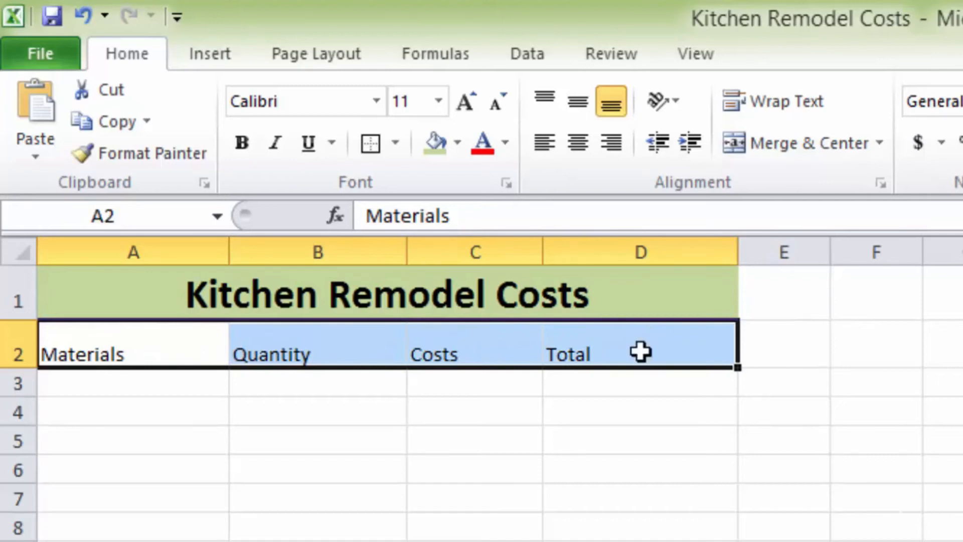
click(577, 143)
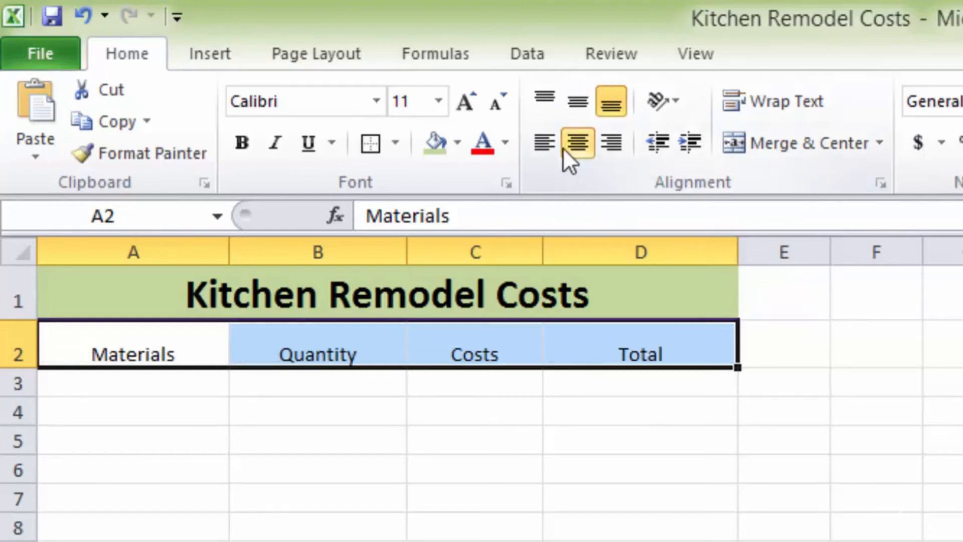
click(244, 142)
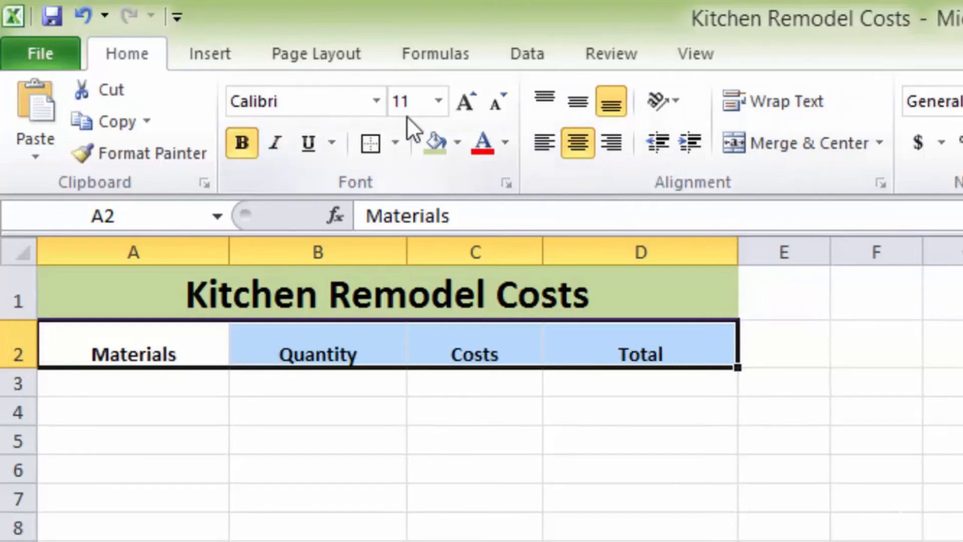
Step: Set the headings in A2 through D2 to font size 14 and fill them with the lightest olive green
click(443, 100)
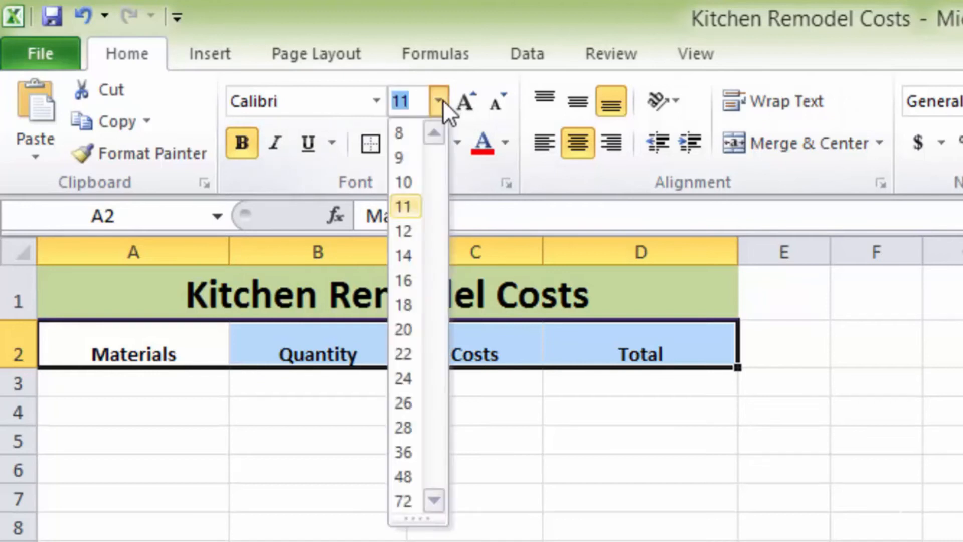
click(405, 252)
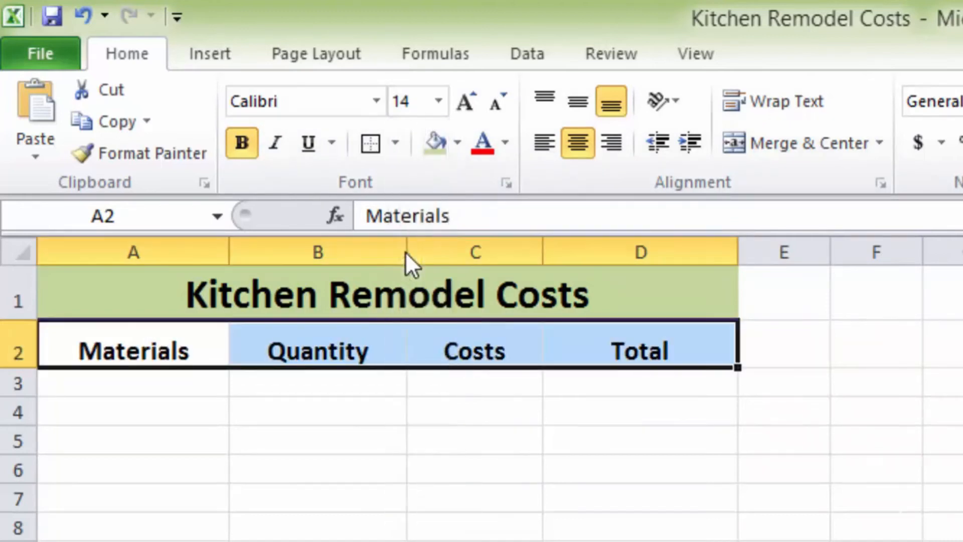
click(457, 143)
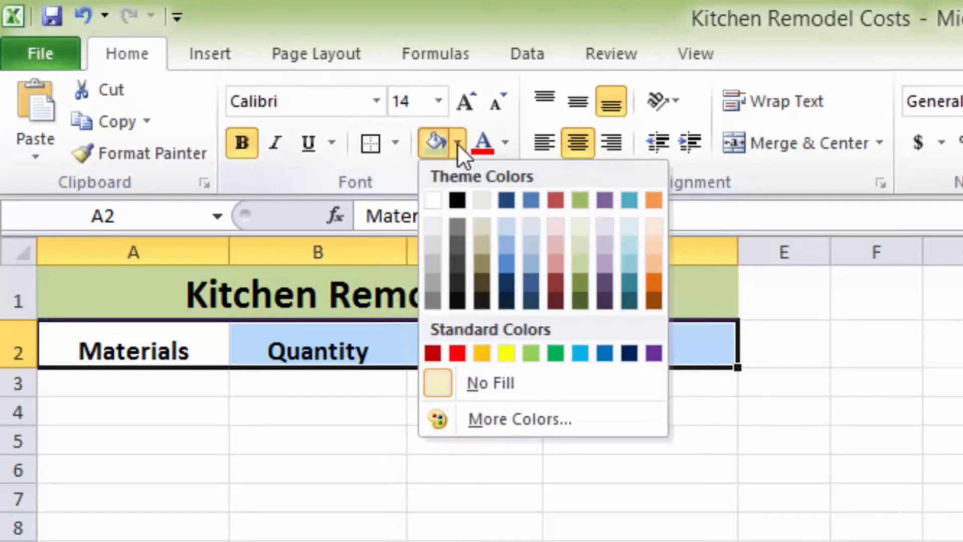
click(579, 226)
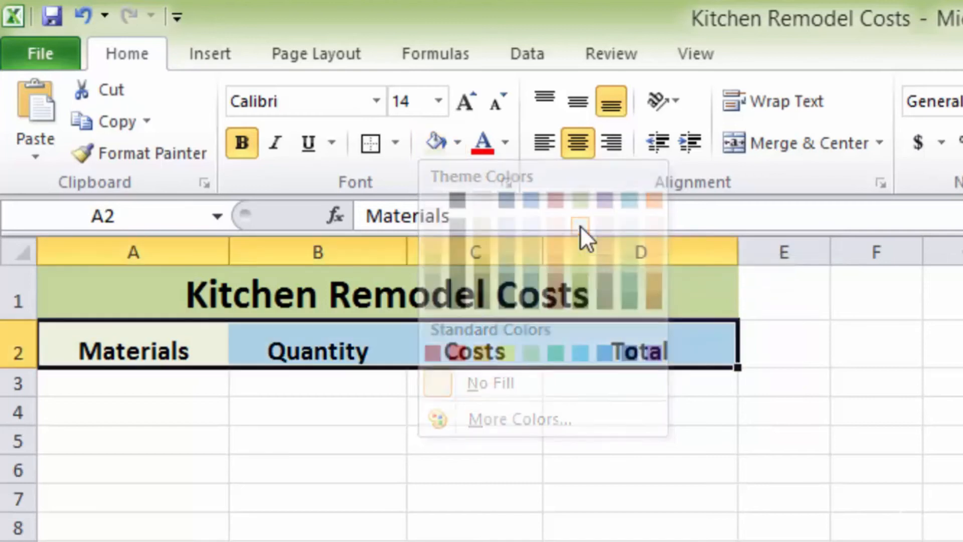
click(665, 433)
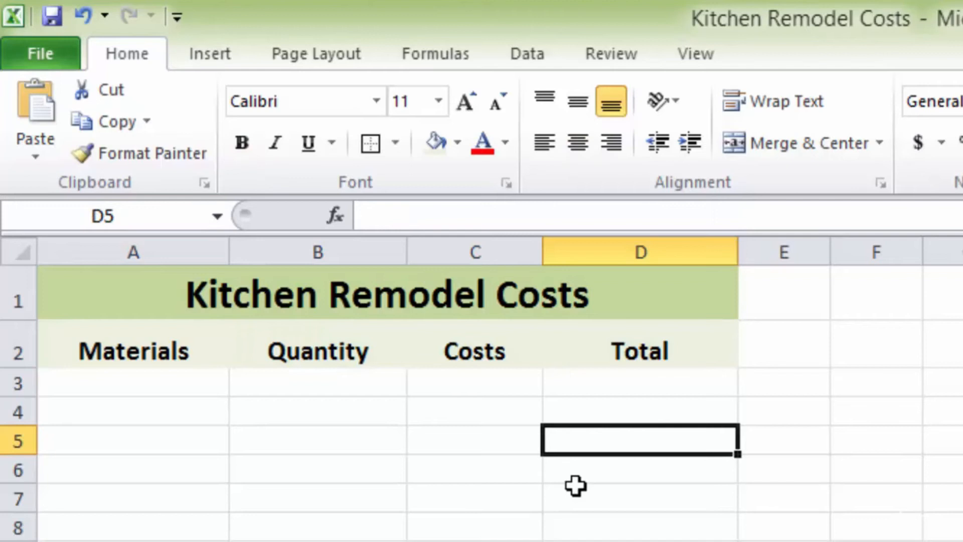
Step: Enter Cabinet Handles (per unit) in cell A3 and widen column A
click(125, 384)
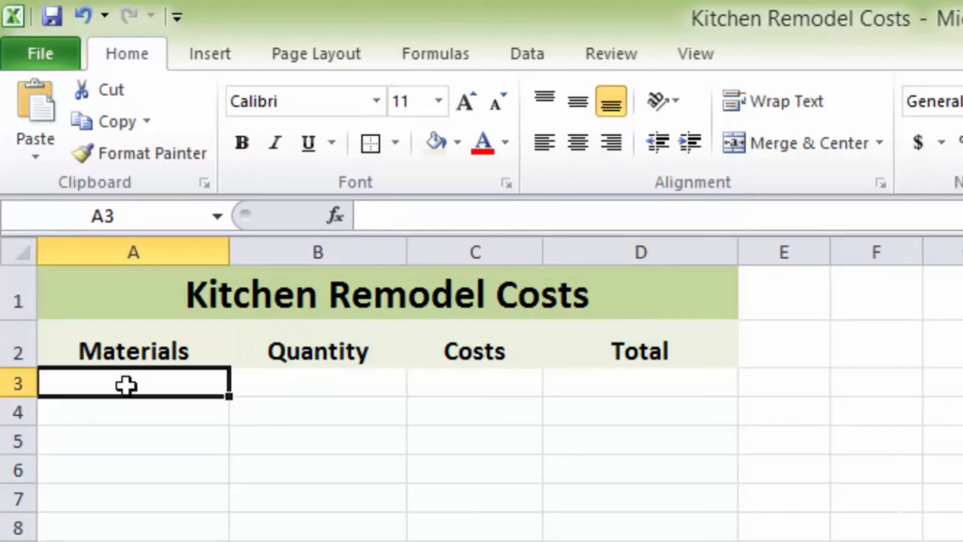
text(Cab)
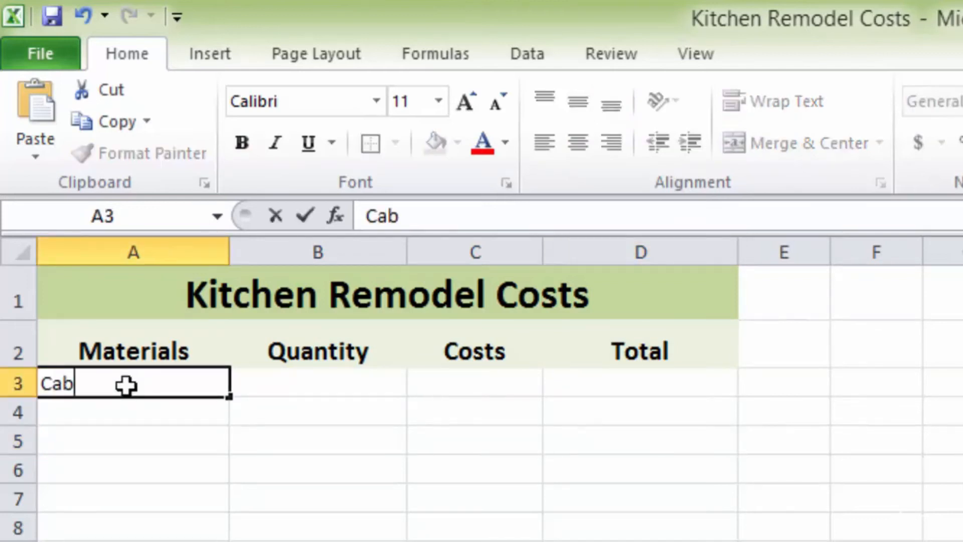
text(inet Handles)
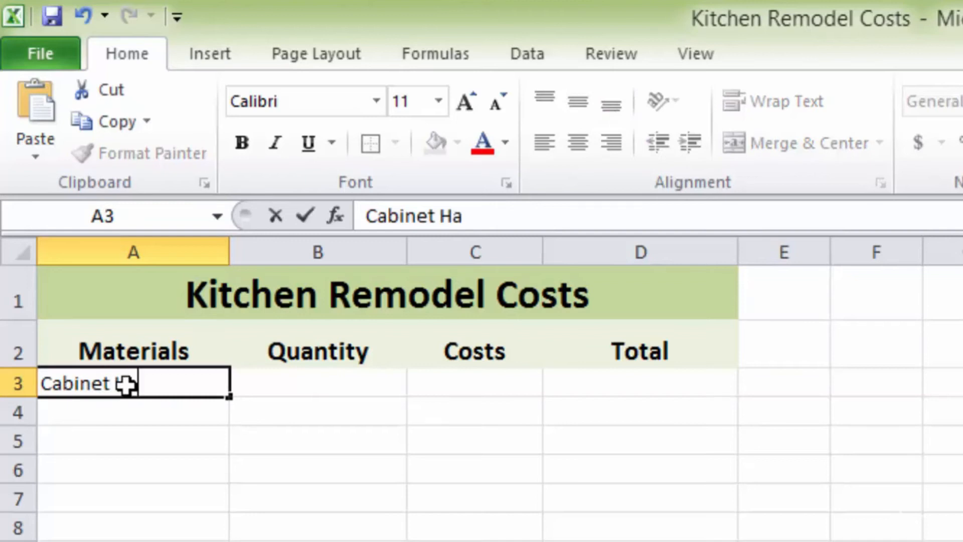
key(ctrl+Return)
drag(227, 252, 293, 254)
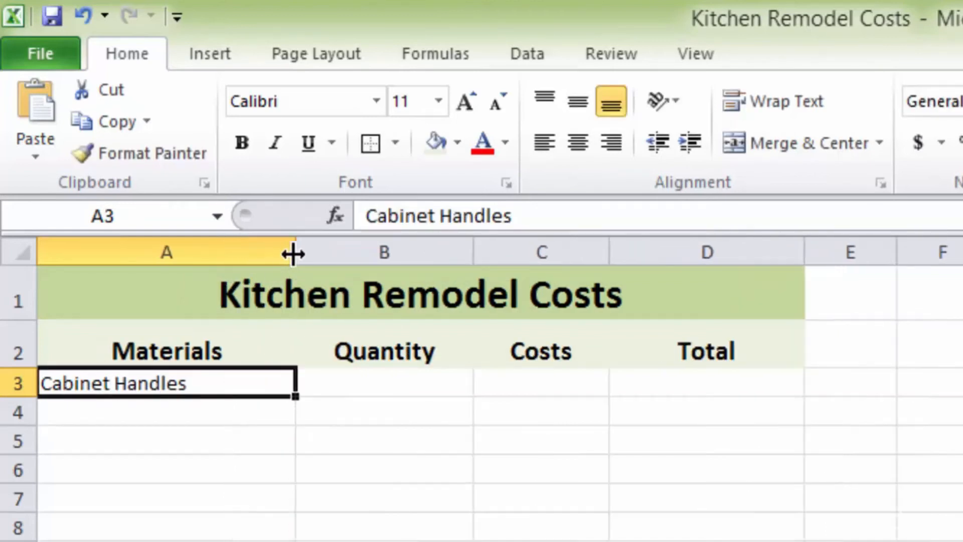
double_click(245, 384)
text((per unit))
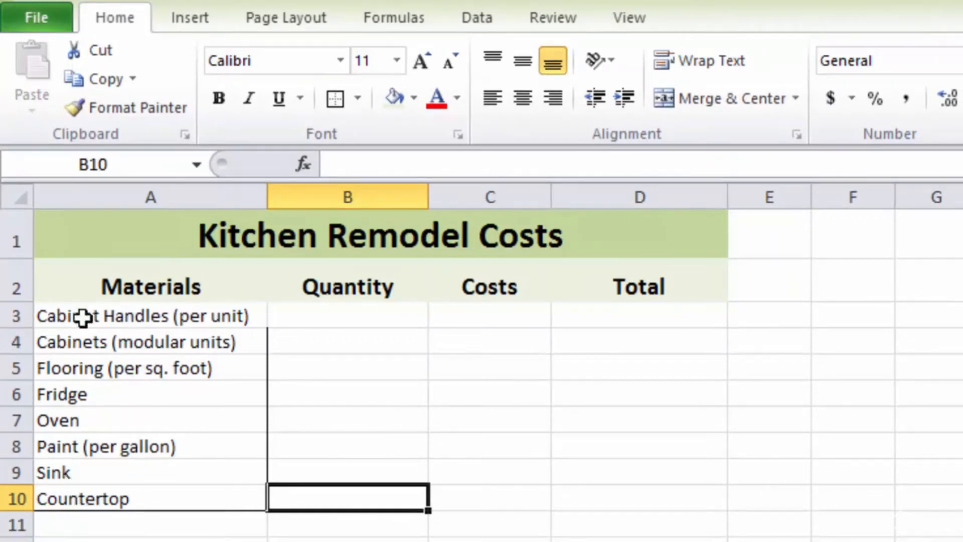
Step: Sort the materials in A3 through A10 from A to Z, continuing with the current selection only
drag(82, 317, 106, 497)
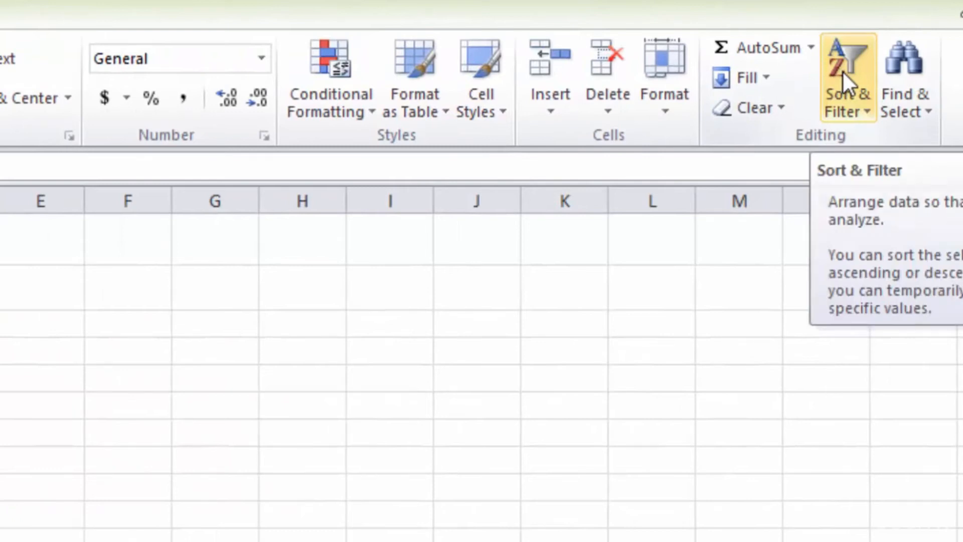
click(841, 70)
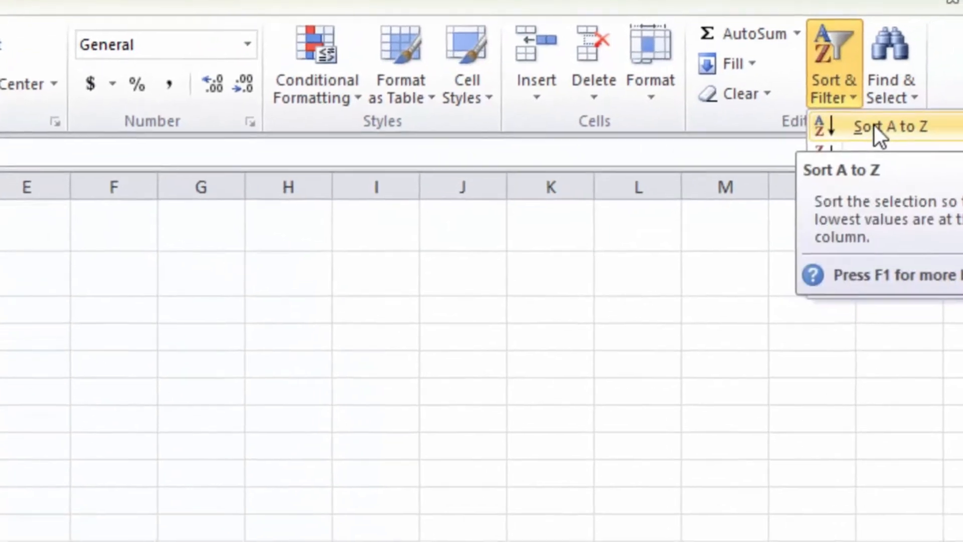
click(886, 141)
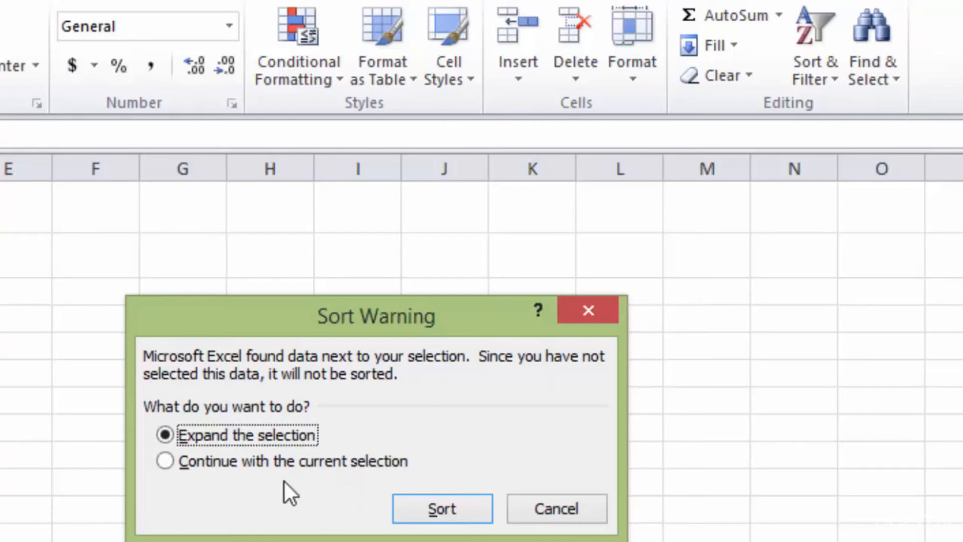
click(166, 459)
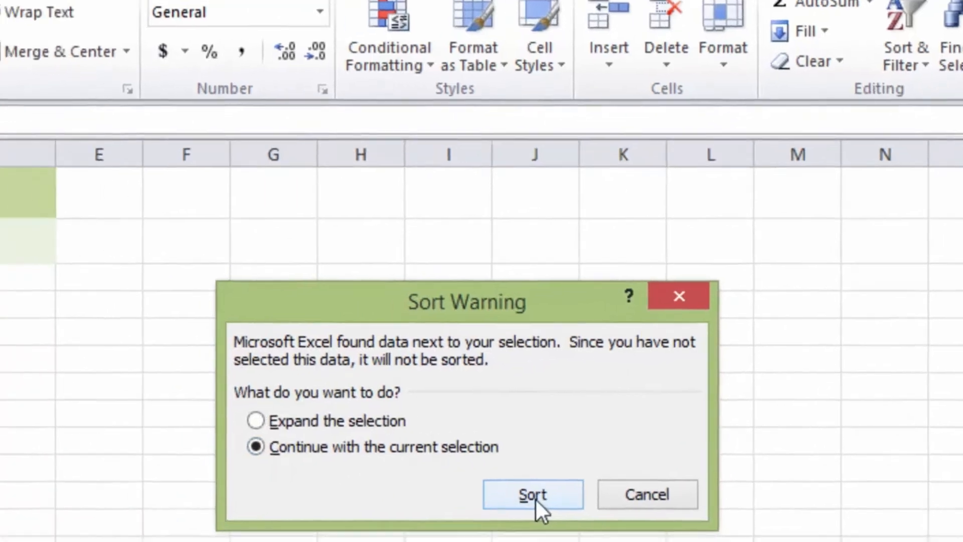
click(444, 512)
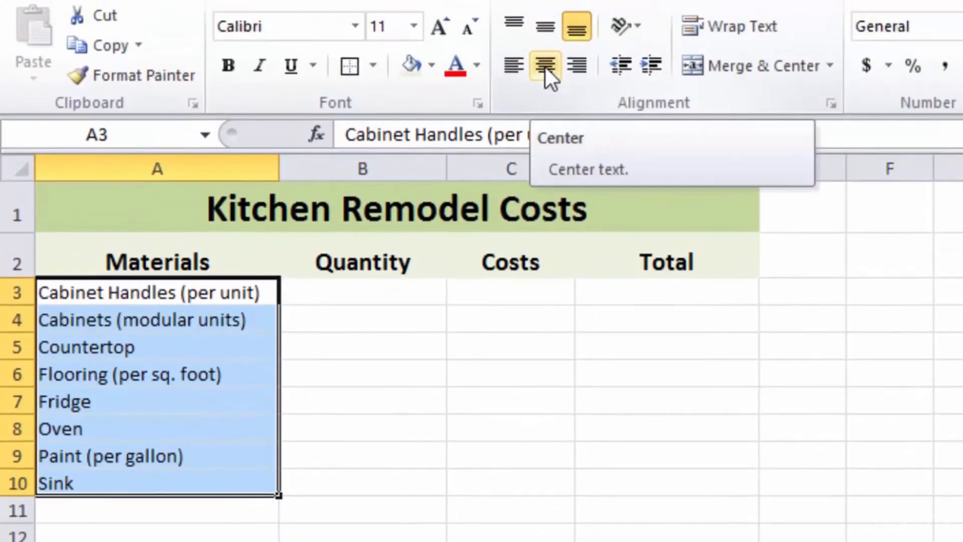
Step: Left-align the materials in A3 through A10 and set their font size to 12
click(545, 67)
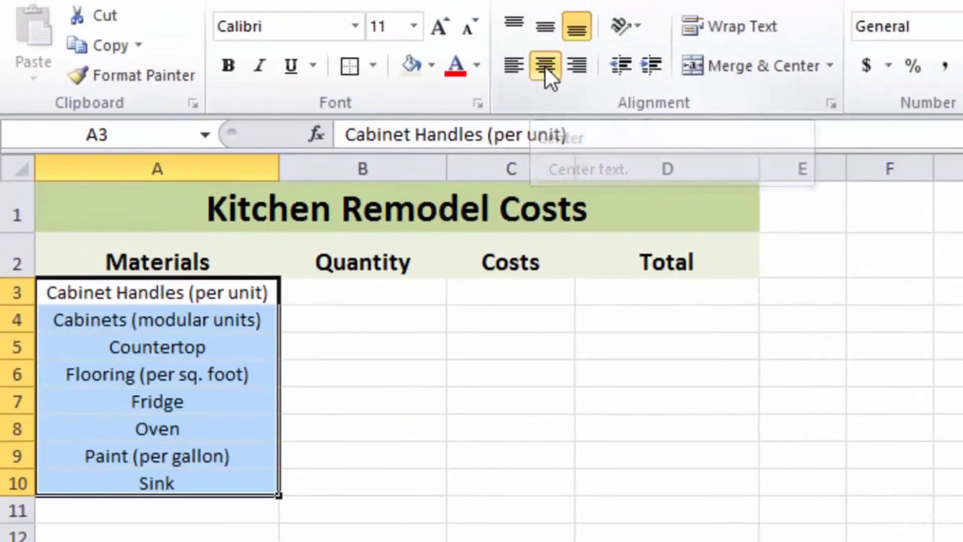
click(507, 65)
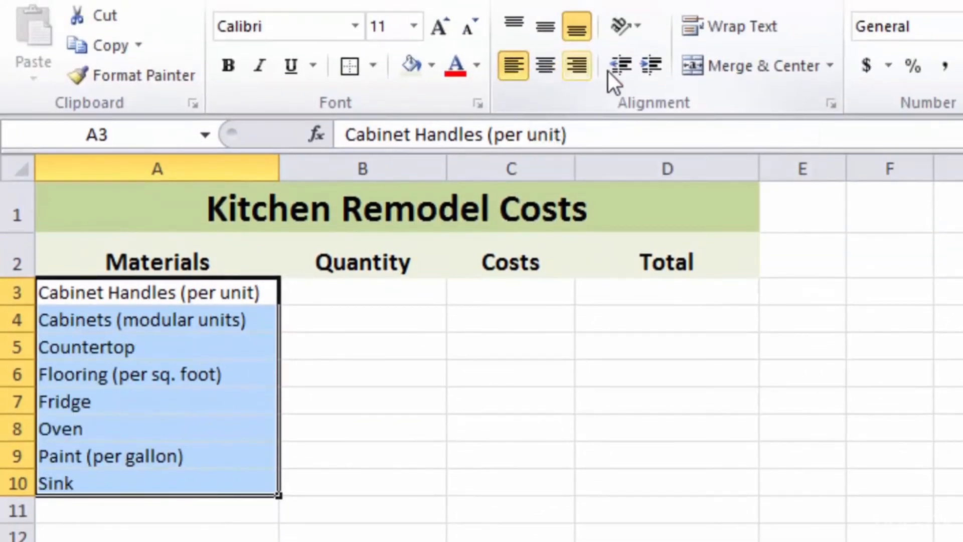
click(651, 66)
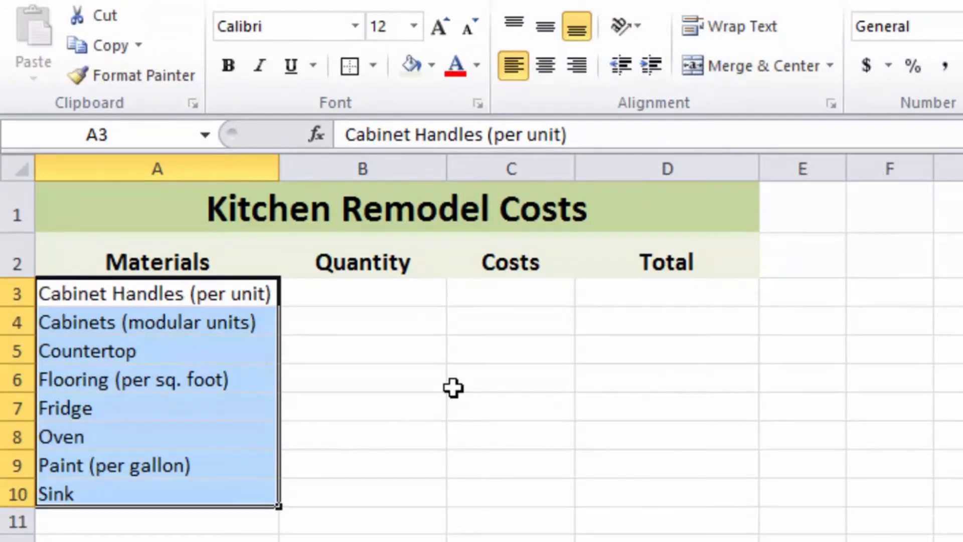
Step: Enter the quantities 24 for the cabinet handles in B3 and 6 for the cabinets in B4
click(364, 295)
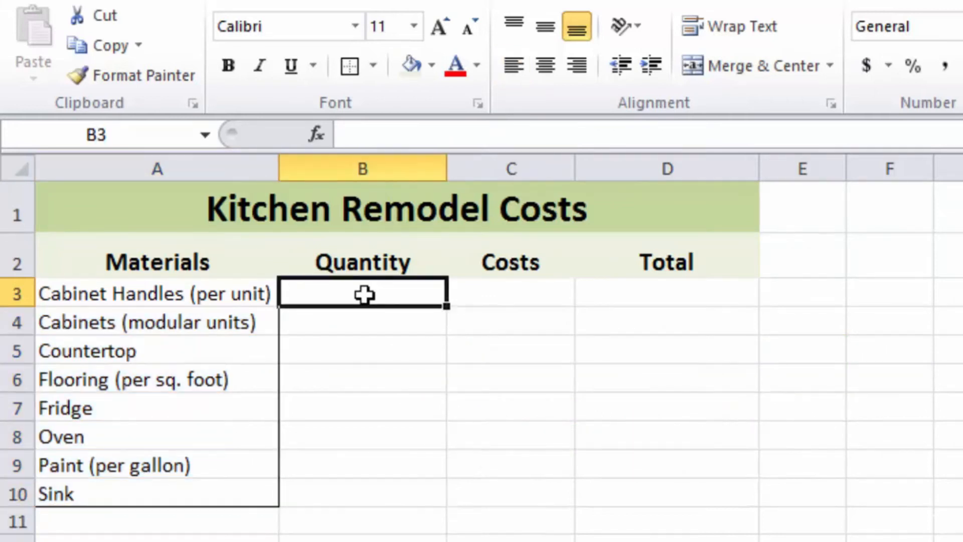
text(24)
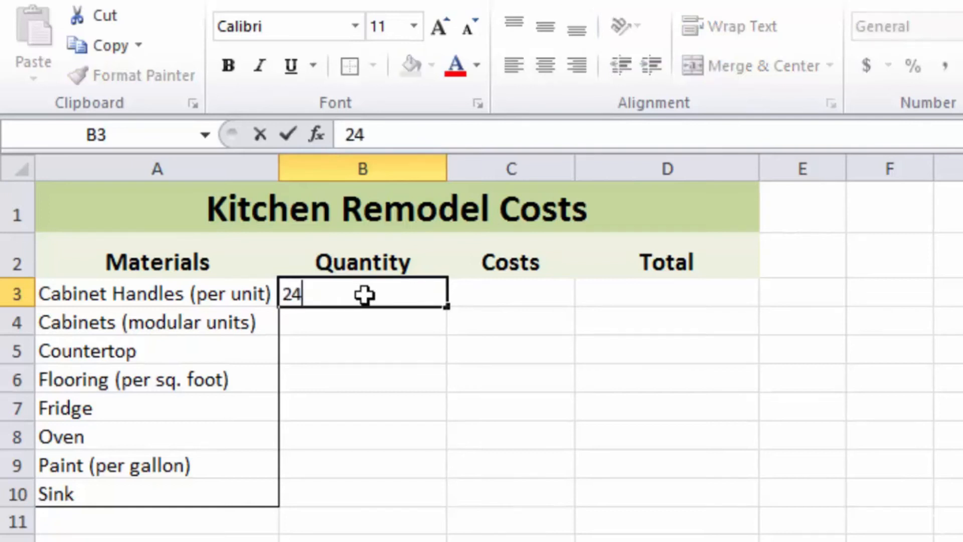
key(Return)
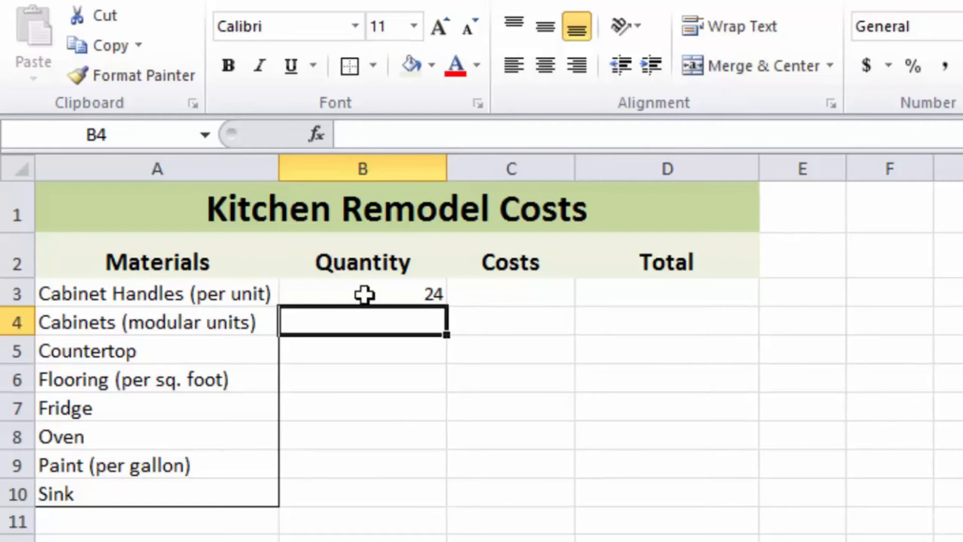
text(6)
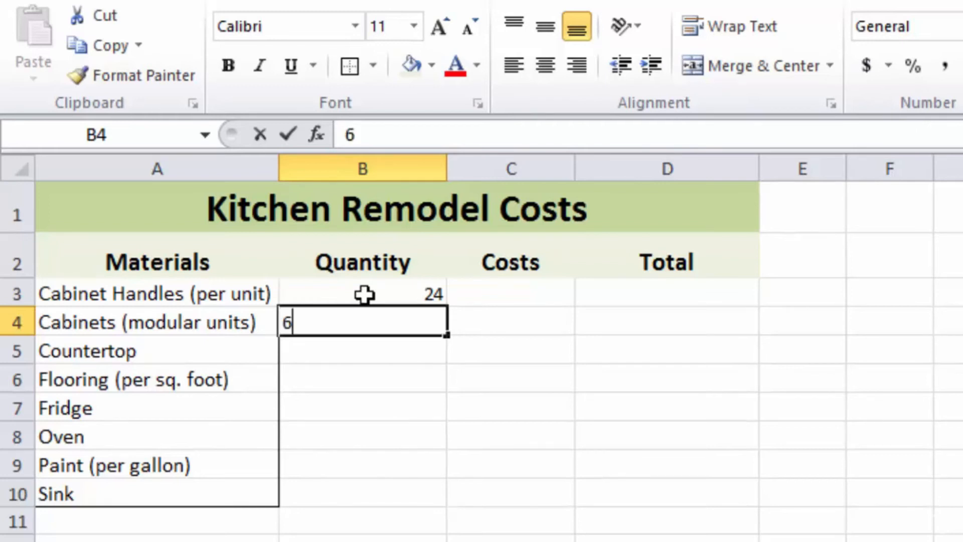
key(Return)
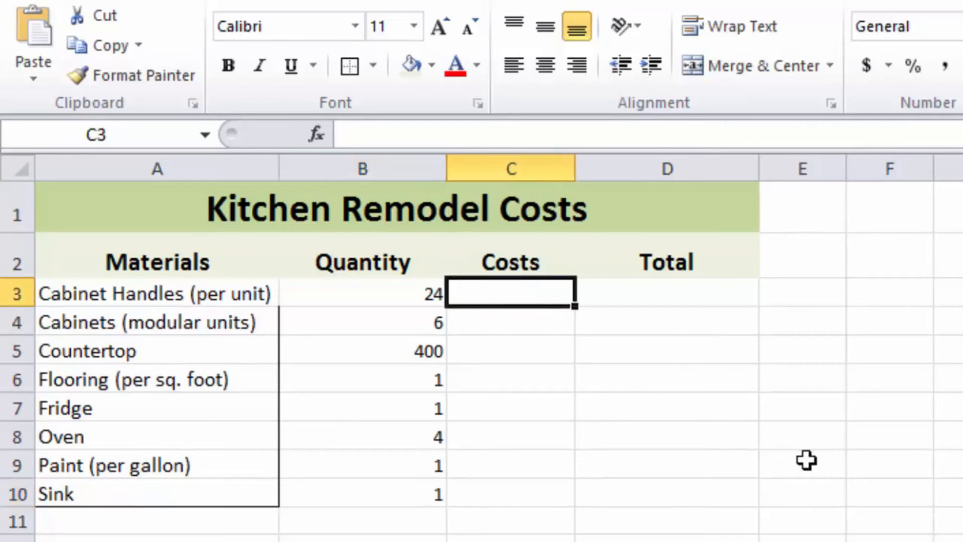
Step: Enter the costs 5 for the cabinet handles in C3 and 200 for the cabinets in C4
text(5)
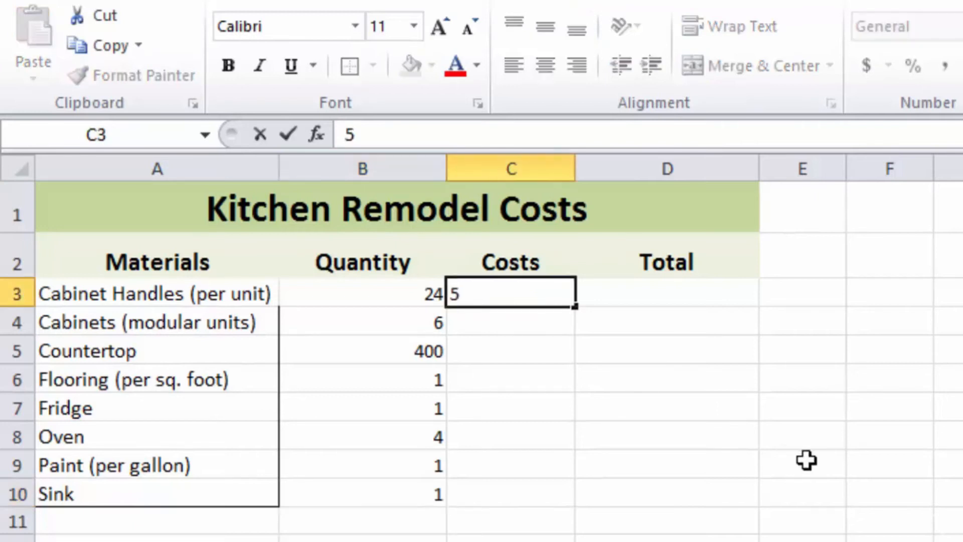
key(Return)
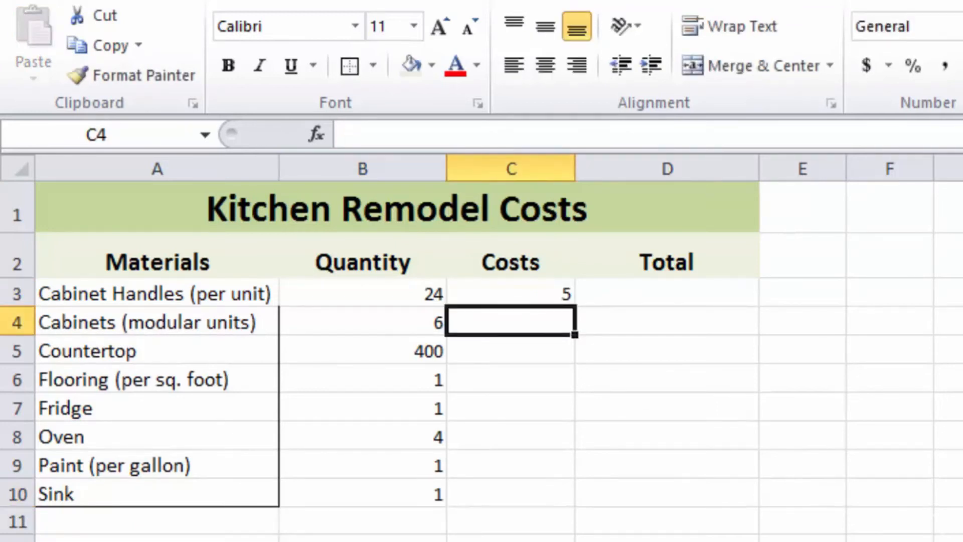
text(200)
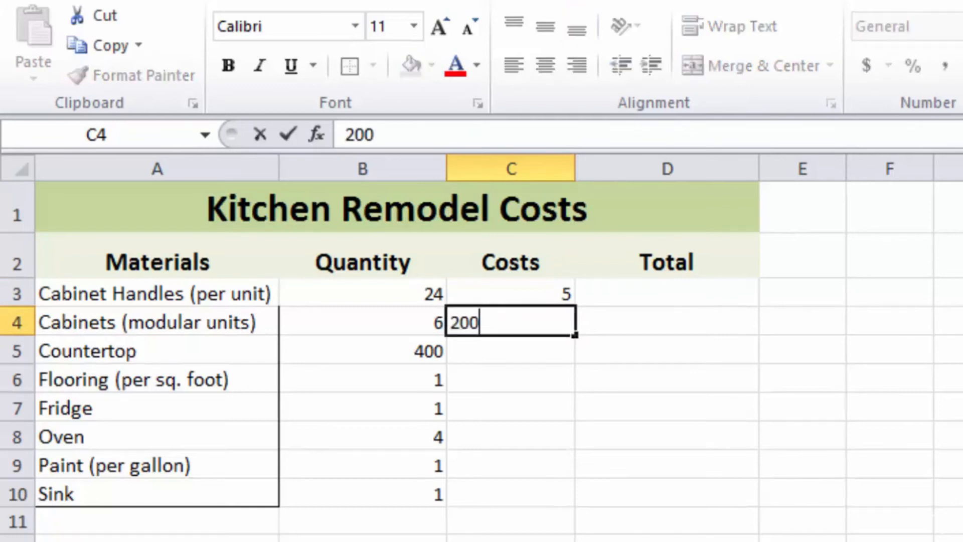
key(Return)
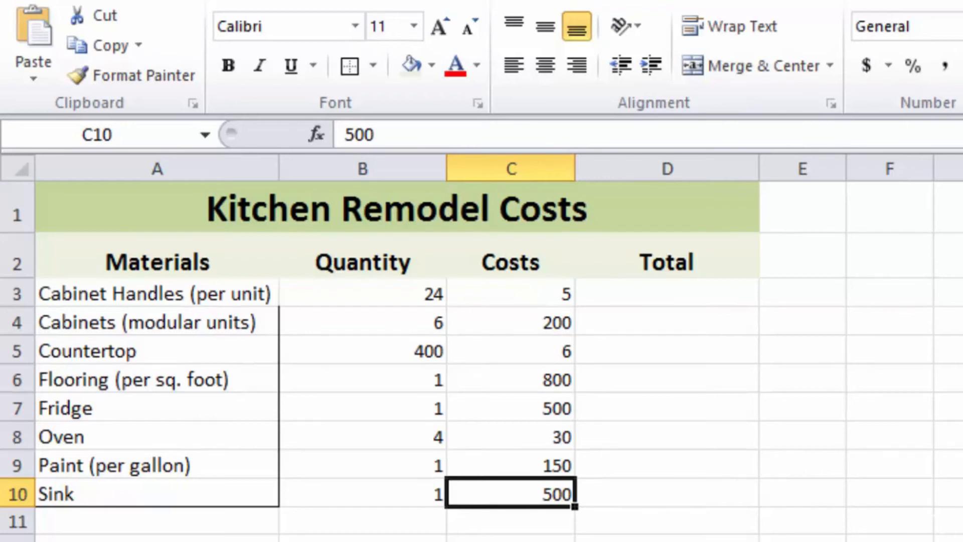
Step: Left-align the quantities in B3 through B10 and adjust the column widths, making A slightly wider and B and C narrower
drag(379, 297, 378, 491)
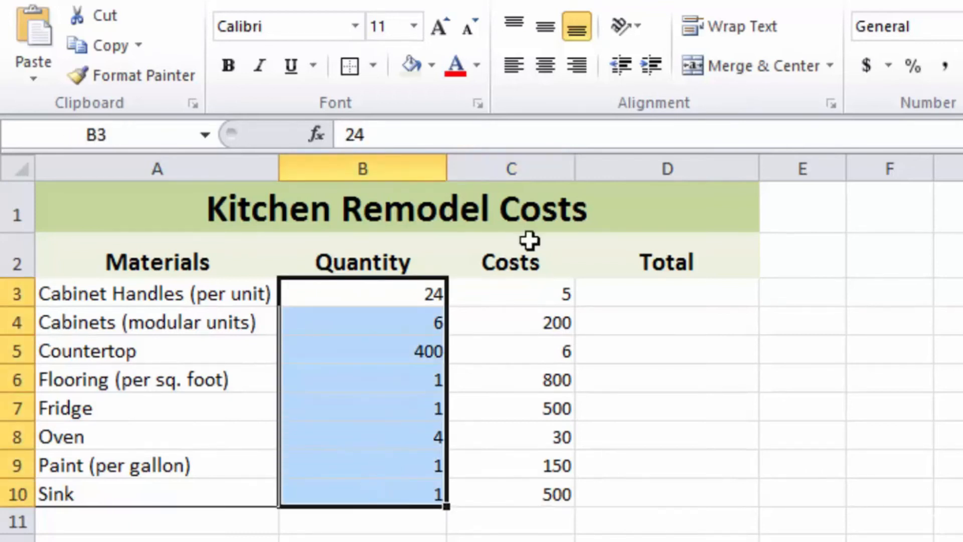
click(510, 67)
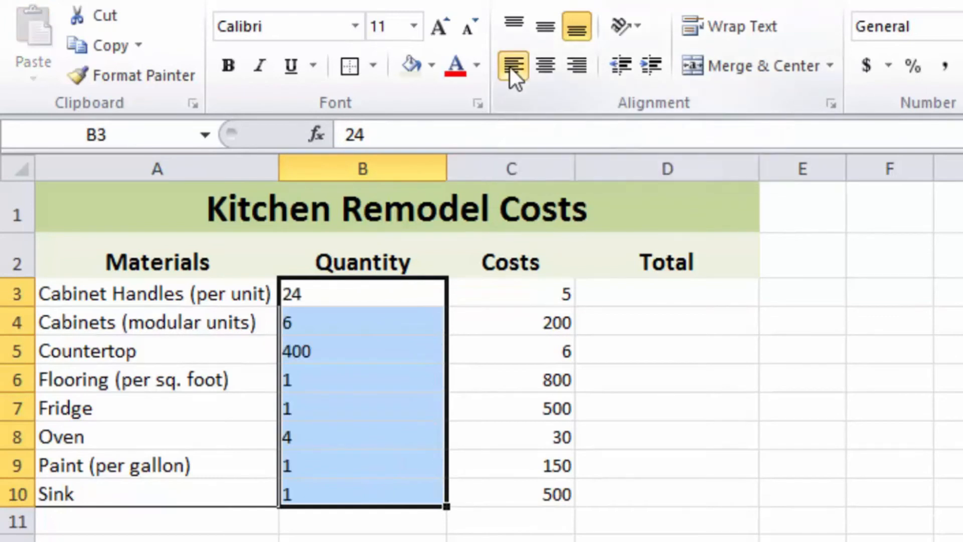
drag(279, 168, 303, 168)
drag(469, 169, 415, 189)
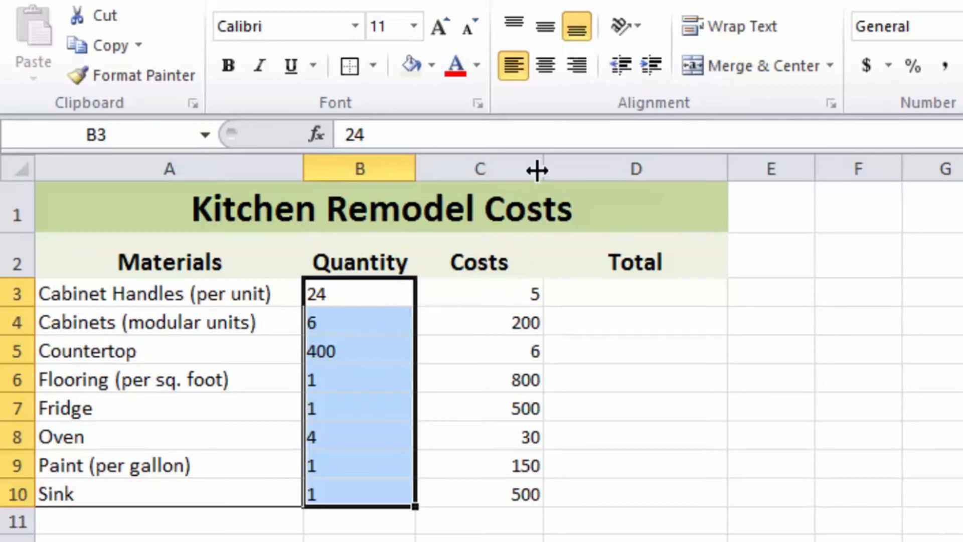
drag(546, 165, 525, 166)
Step: Apply the dollar Accounting number format to the costs in C3 through C10 and reduce them to one decimal place
drag(464, 296, 457, 491)
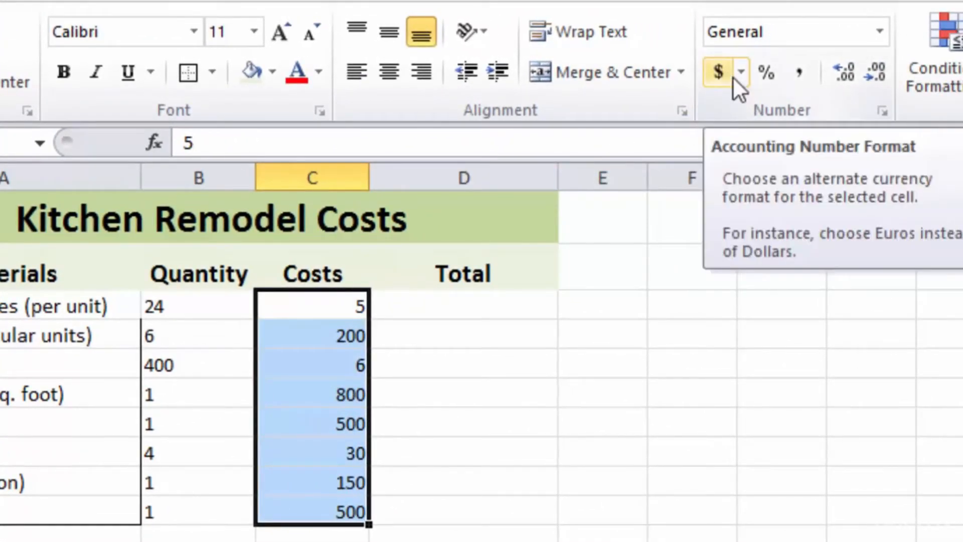
click(882, 34)
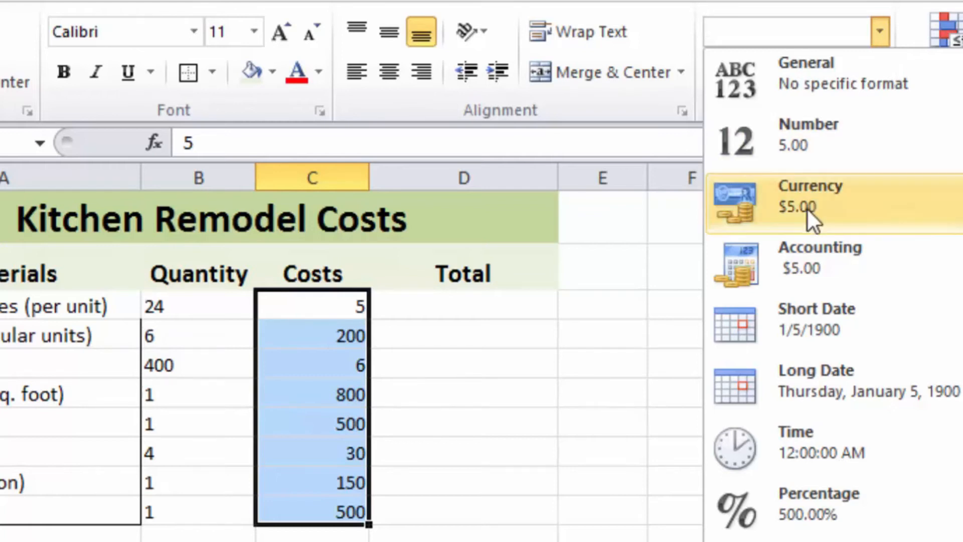
click(845, 73)
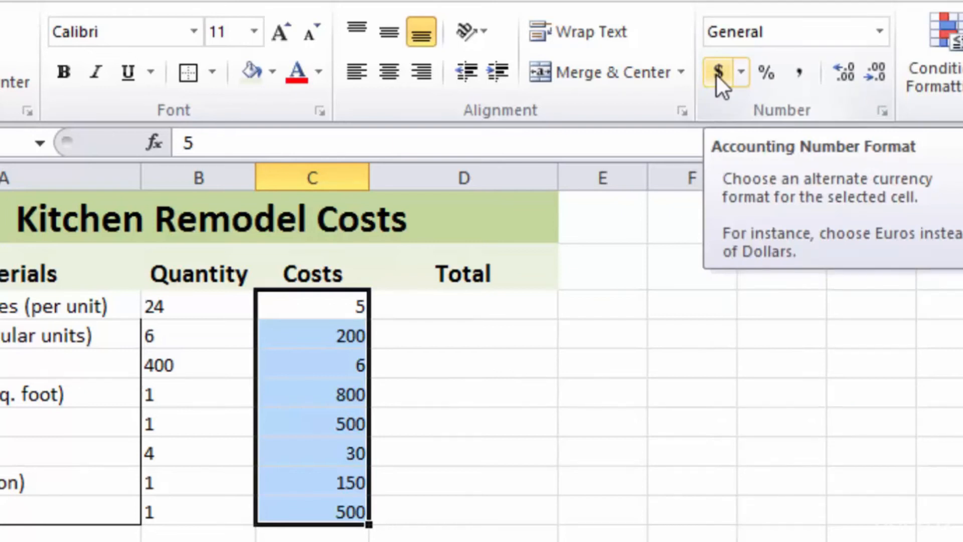
click(717, 73)
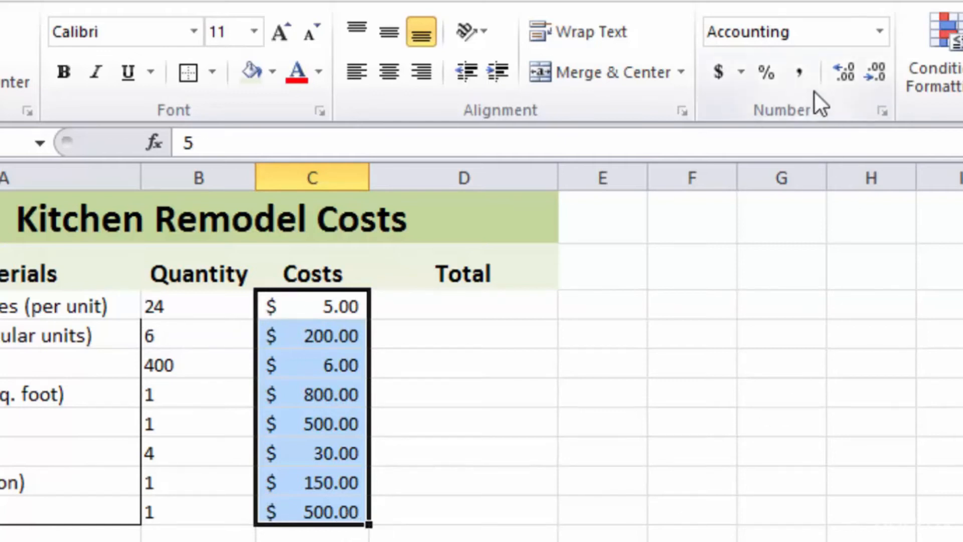
click(876, 70)
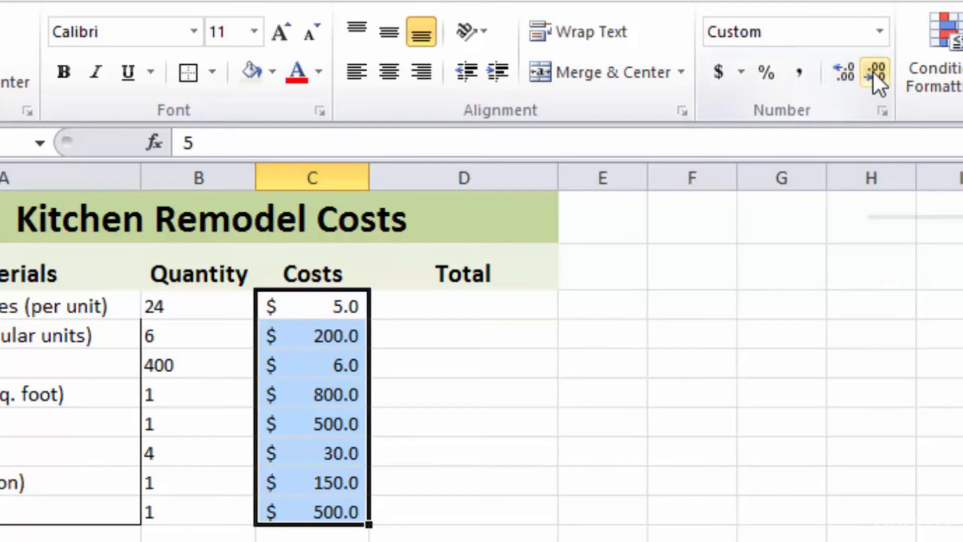
Step: Set the costs in C3 through C10 to show two decimal places
click(844, 73)
click(844, 73)
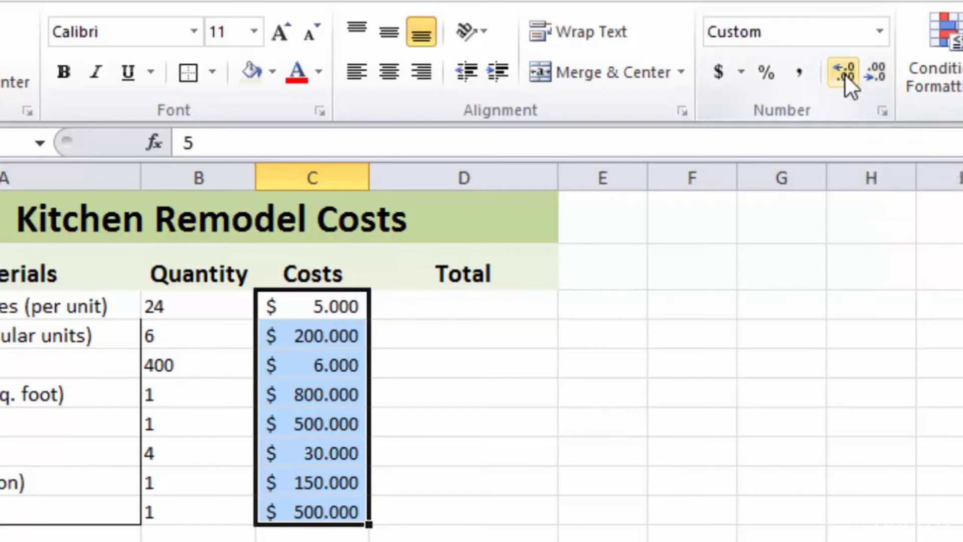
click(874, 75)
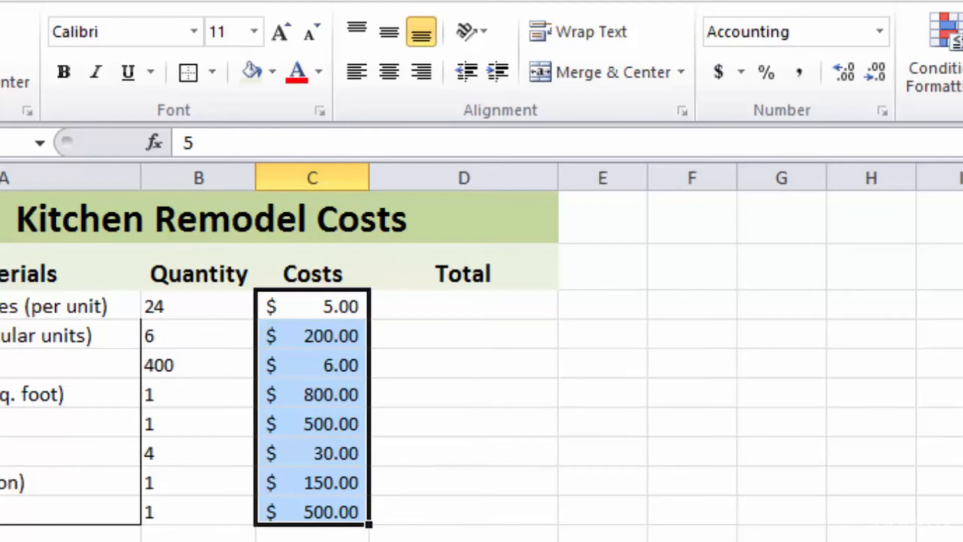
Step: Enter the formula =B3*C3 in D3 to calculate the cabinet handles' total
click(464, 304)
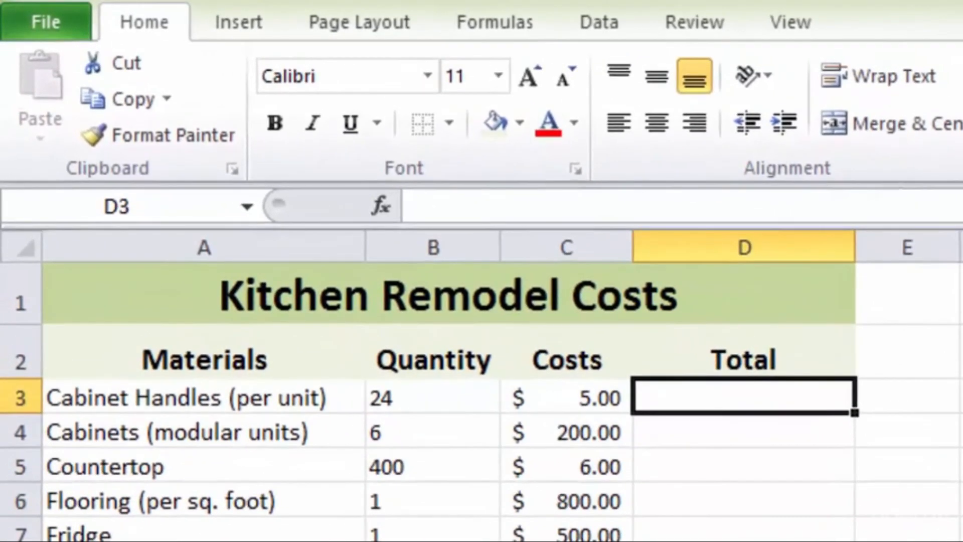
text(=)
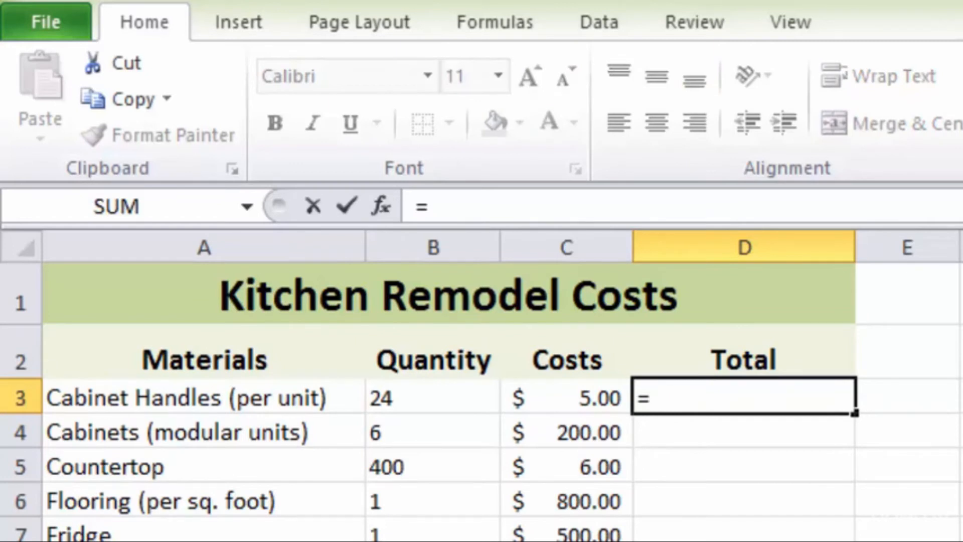
click(430, 398)
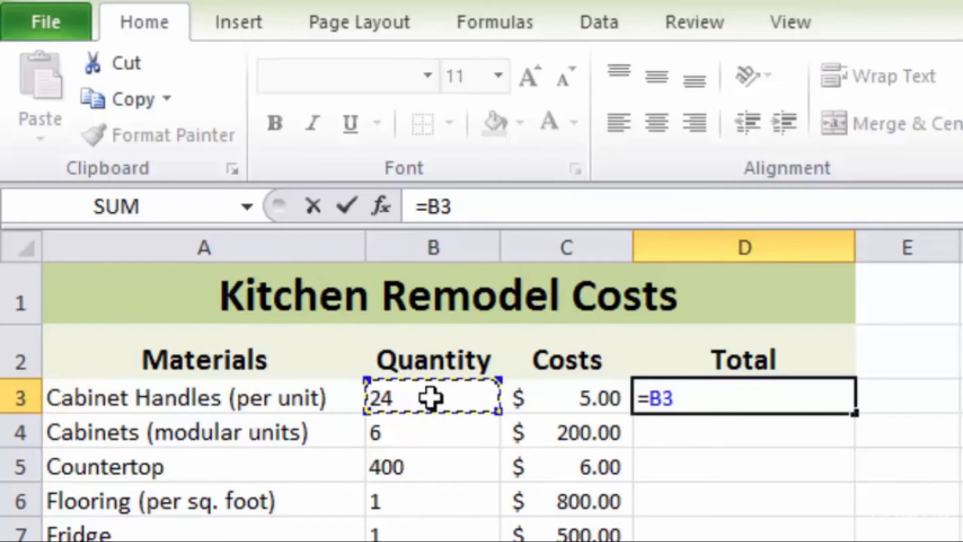
text(*)
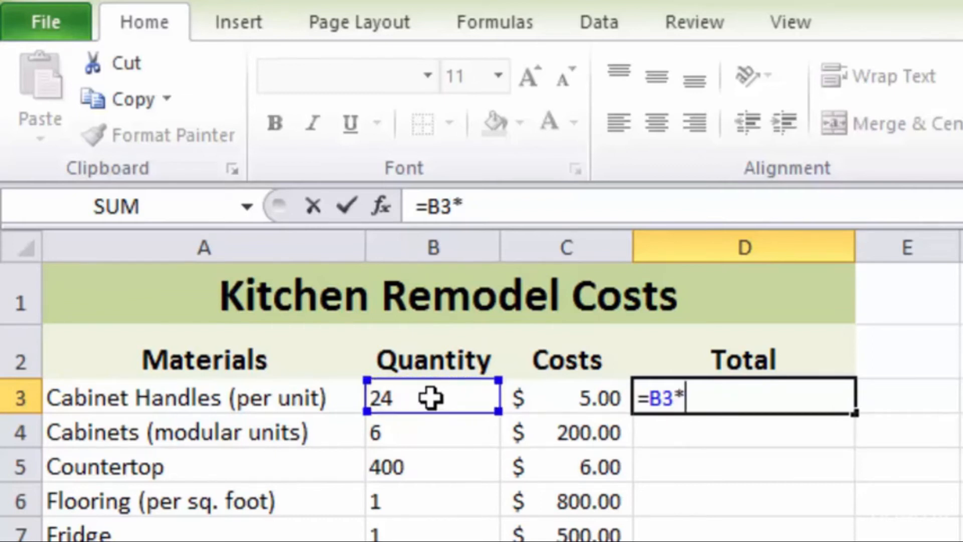
click(572, 400)
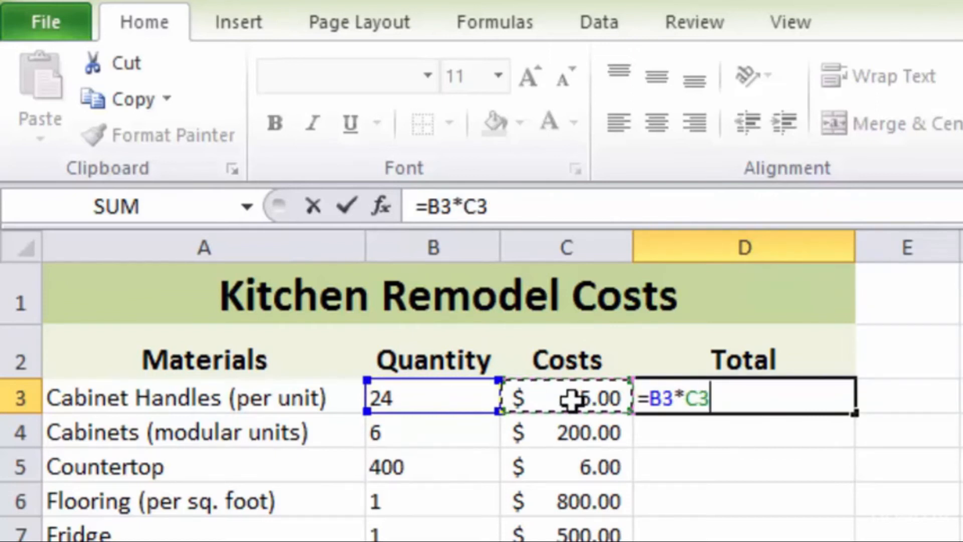
key(Return)
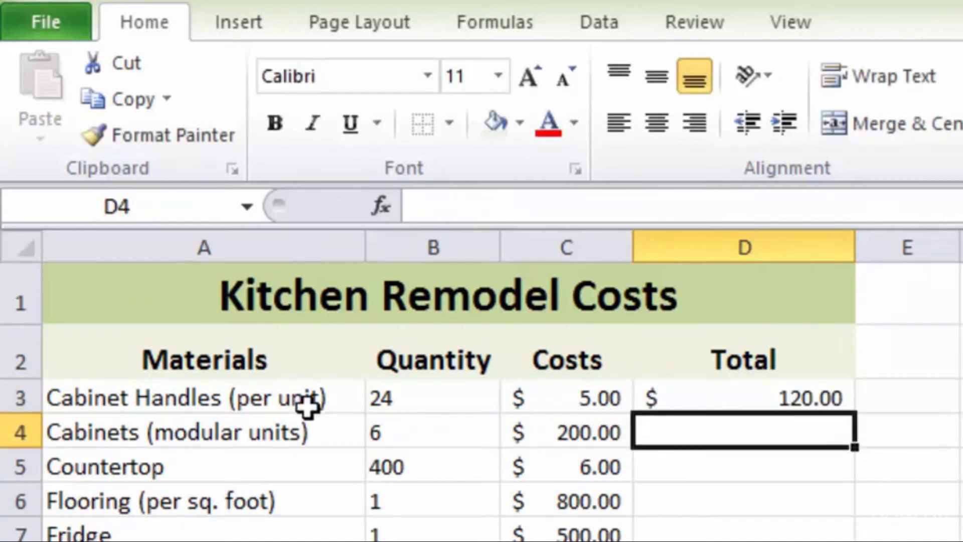
Step: Review the D3 formula and its source cells B3 and C3, and fill the formula down through D10
click(758, 398)
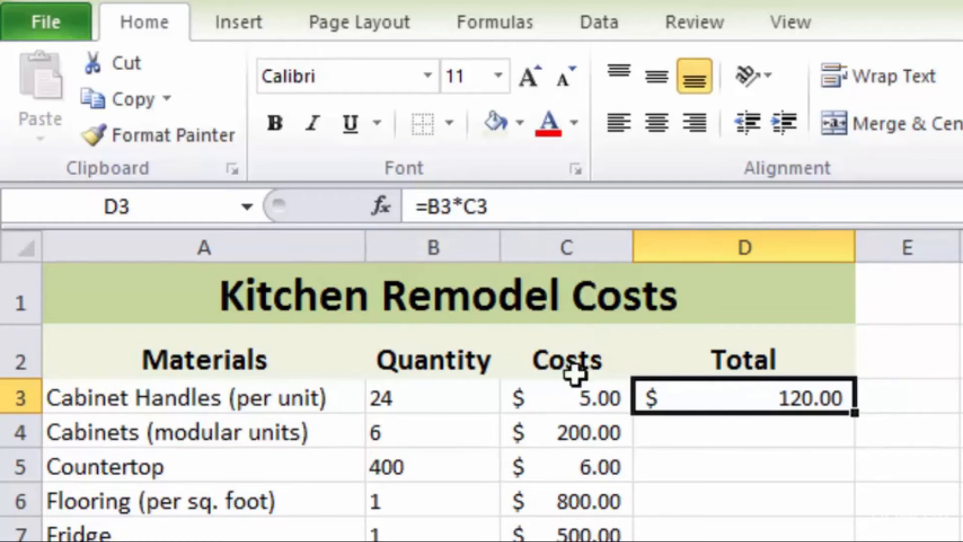
click(425, 399)
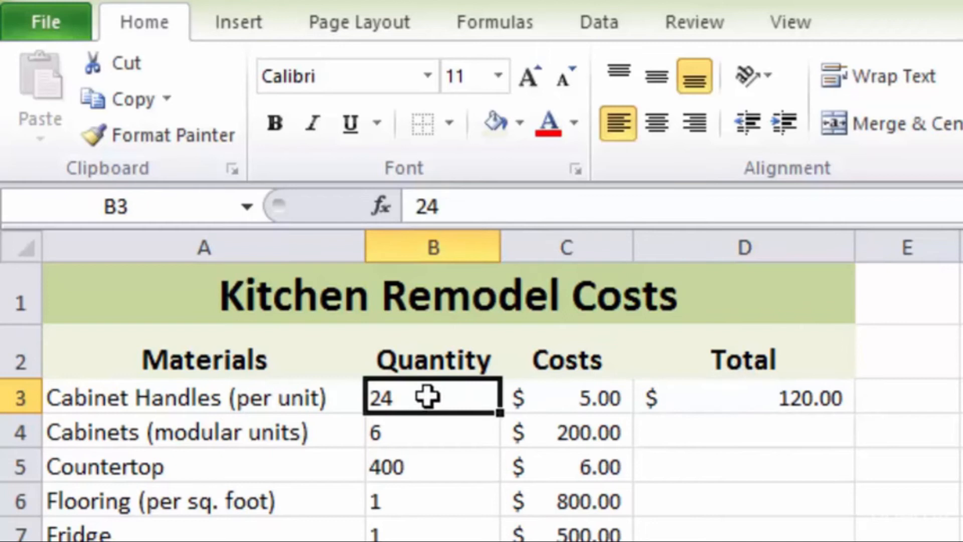
click(570, 397)
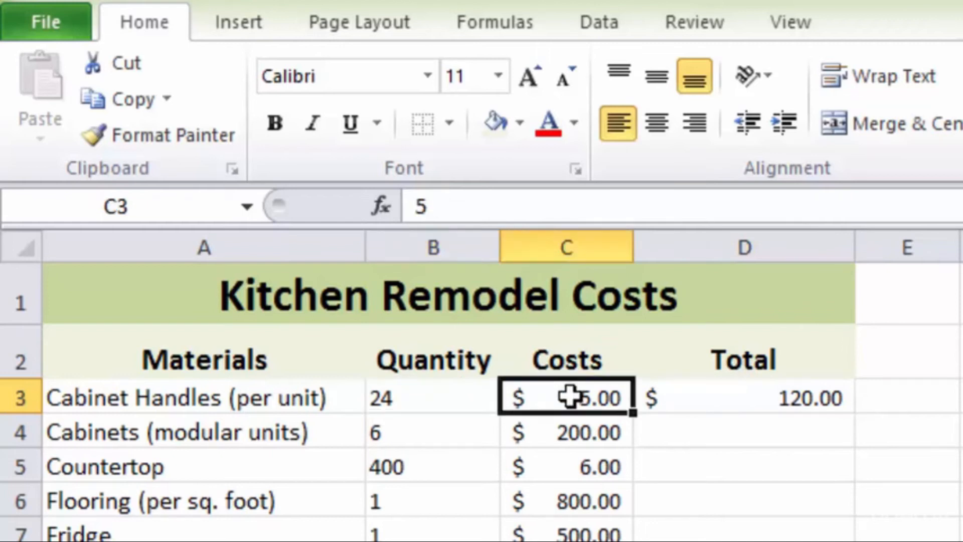
click(751, 397)
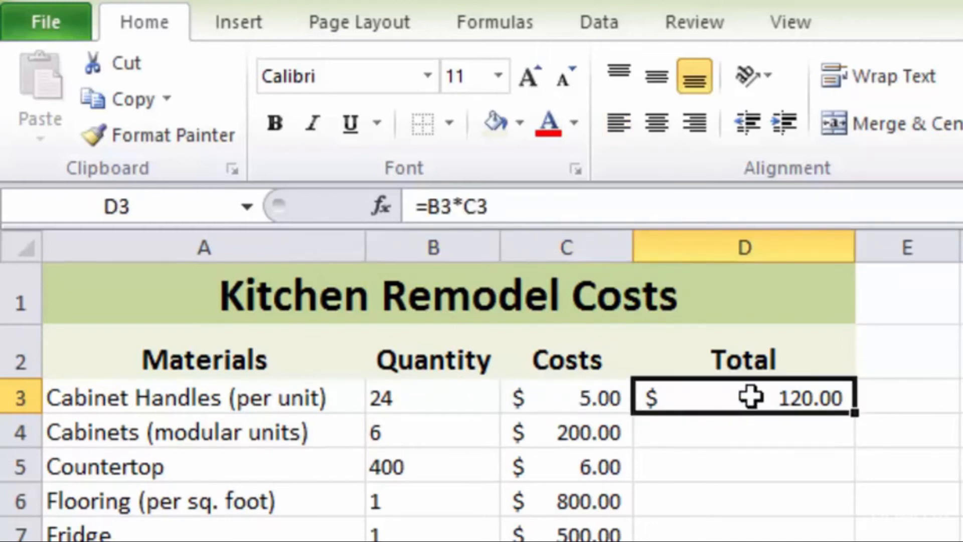
click(747, 433)
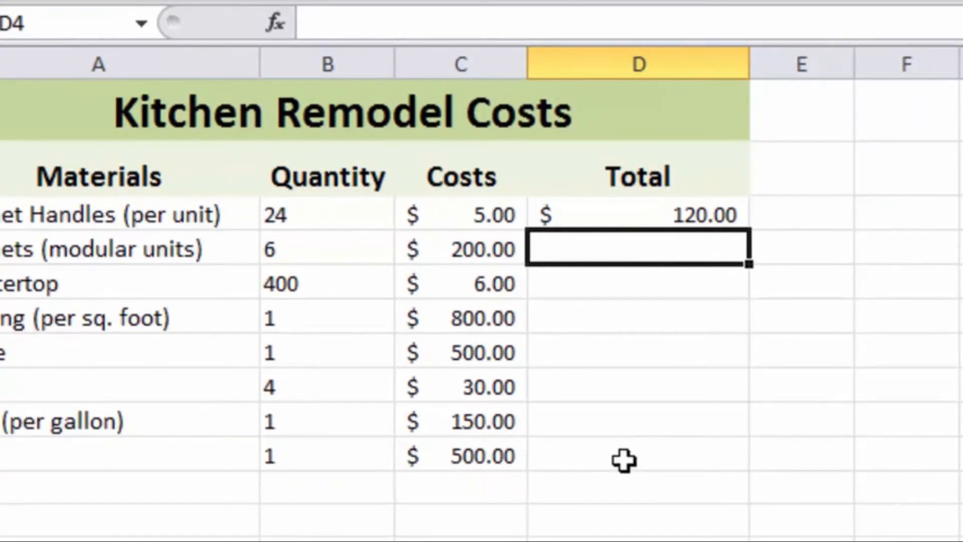
click(700, 215)
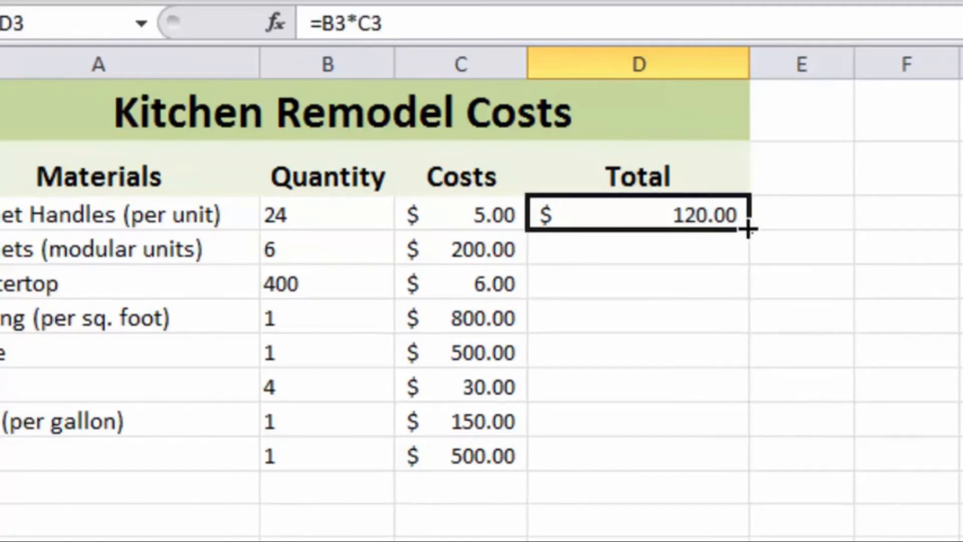
drag(747, 229, 745, 465)
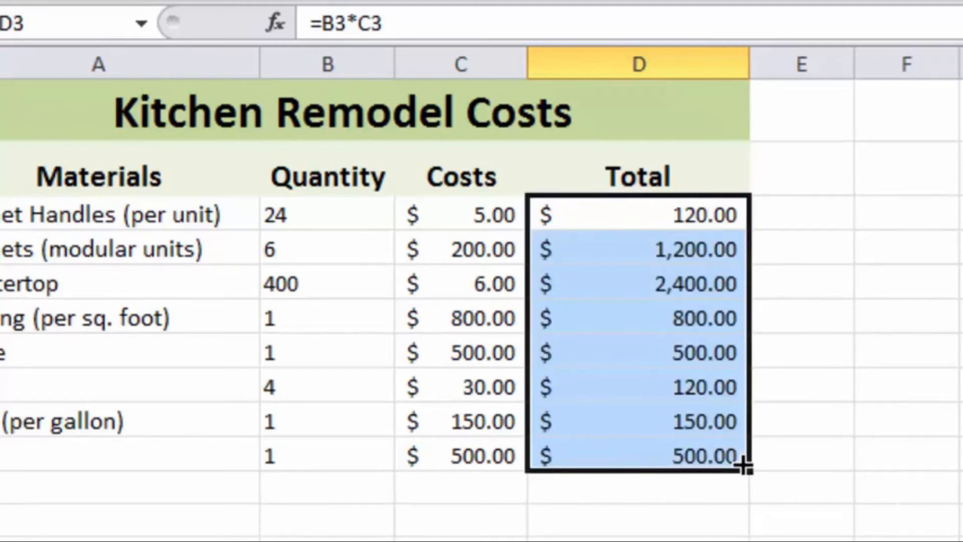
Step: Check the cell references in the copied total formulas between D4 and D10
click(642, 251)
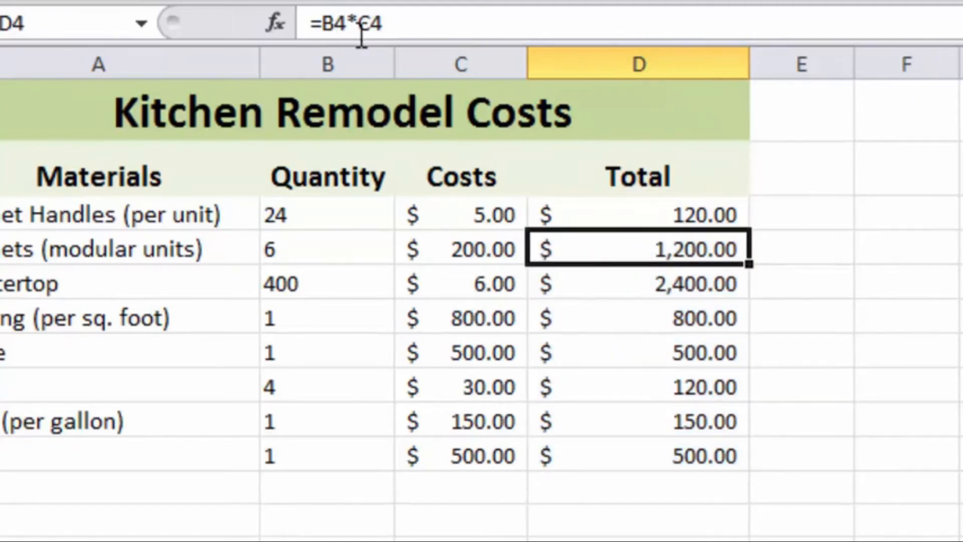
click(649, 284)
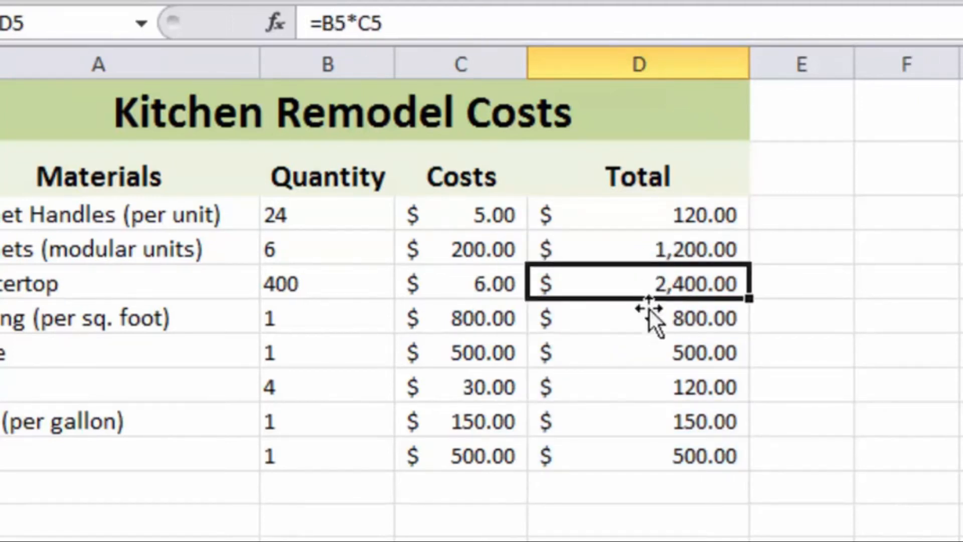
click(636, 327)
click(638, 354)
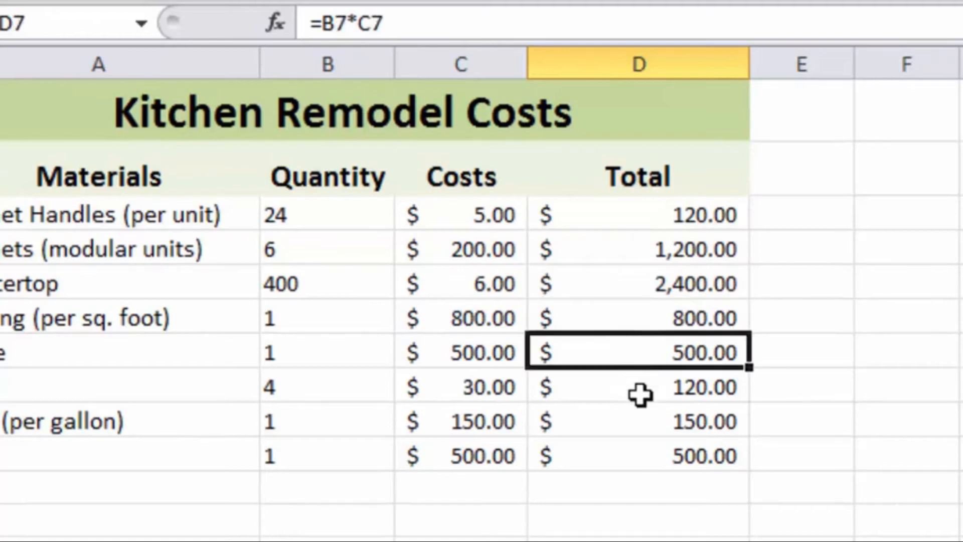
click(639, 395)
click(617, 459)
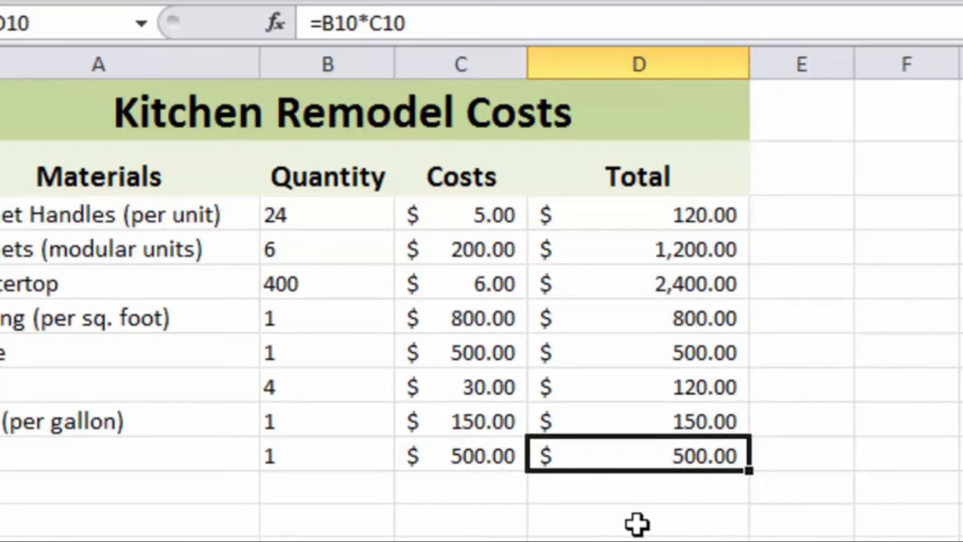
Step: Enter the label Total in C12 and add the formula =SUM(D3:D10) in D12
click(454, 521)
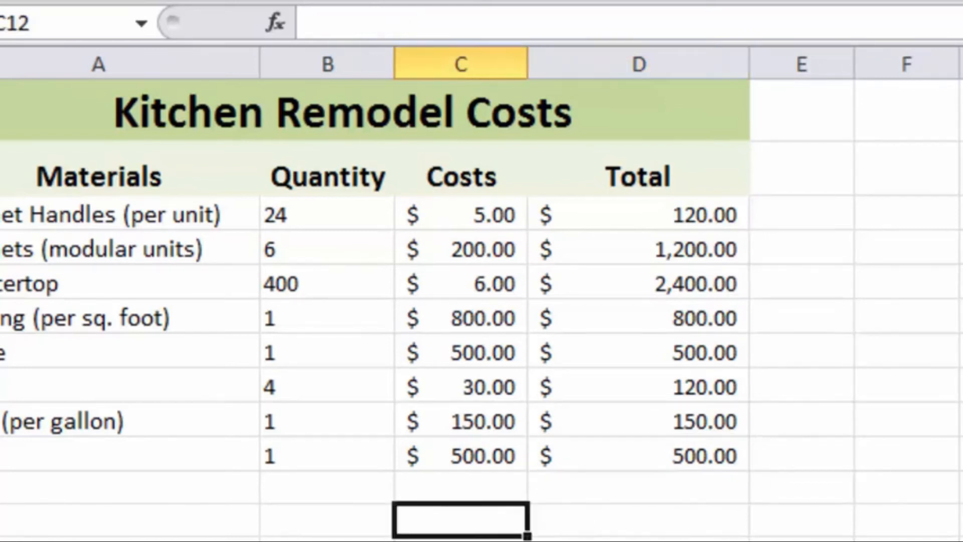
text(Total)
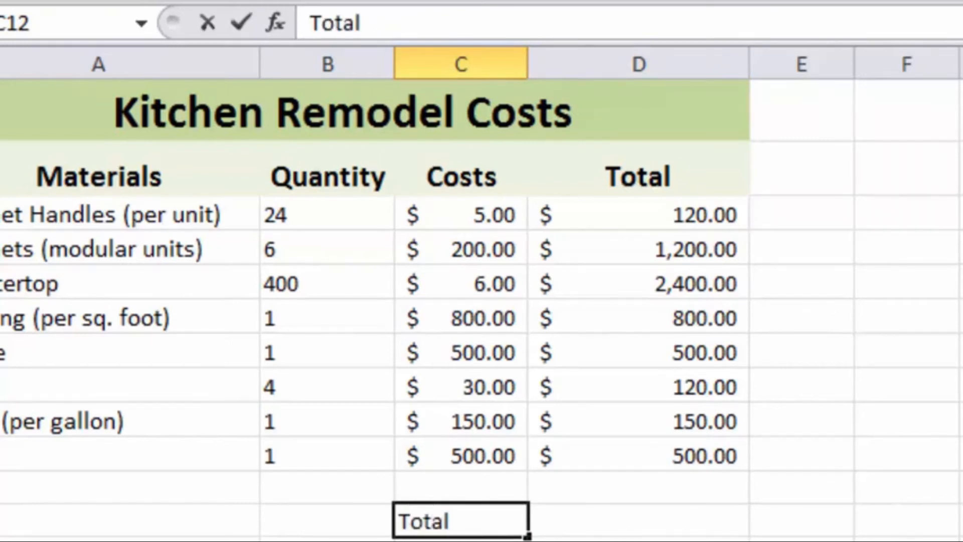
key(Tab)
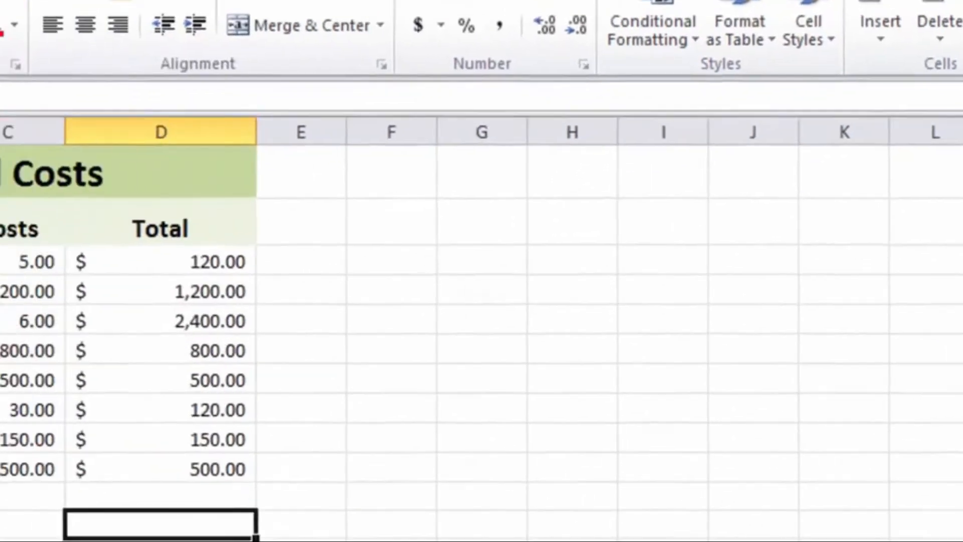
click(811, 38)
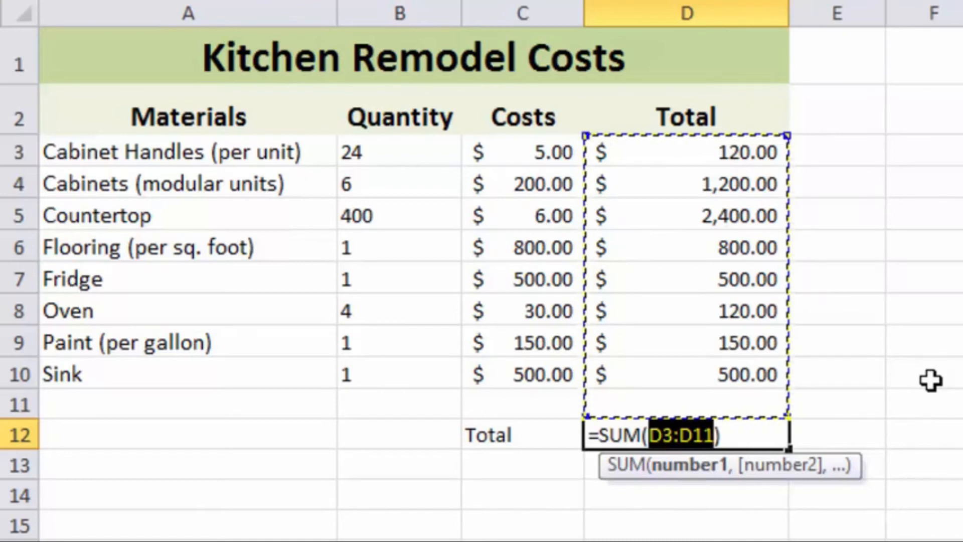
key(shift+Up)
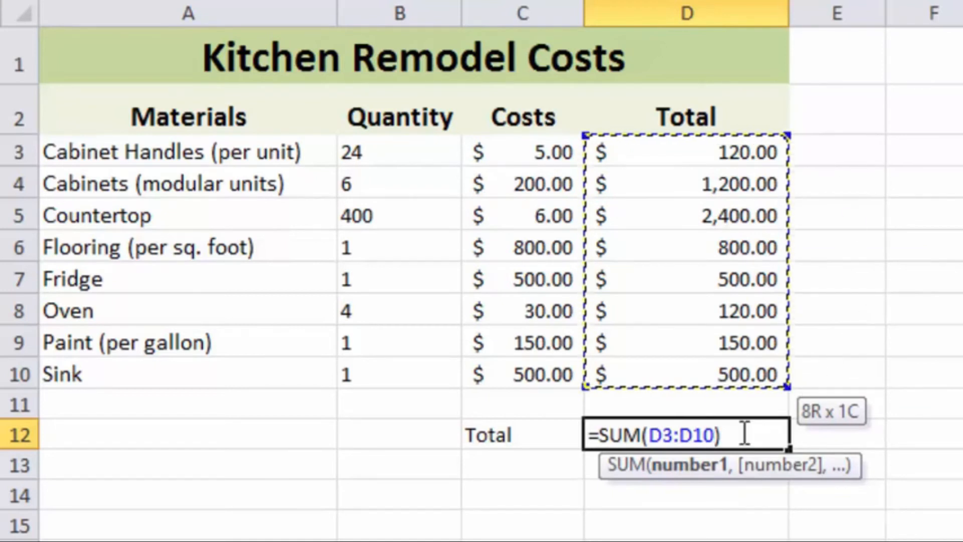
key(Return)
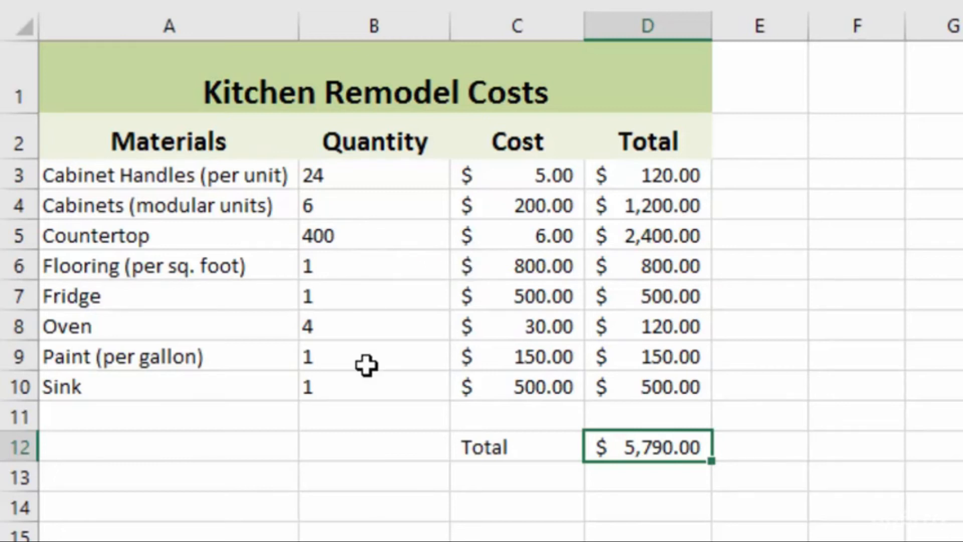
Step: Cut the sink's quantity and cost in B10:C10 and insert the cut cells at B5:C5 in the Countertop row
drag(348, 387, 522, 381)
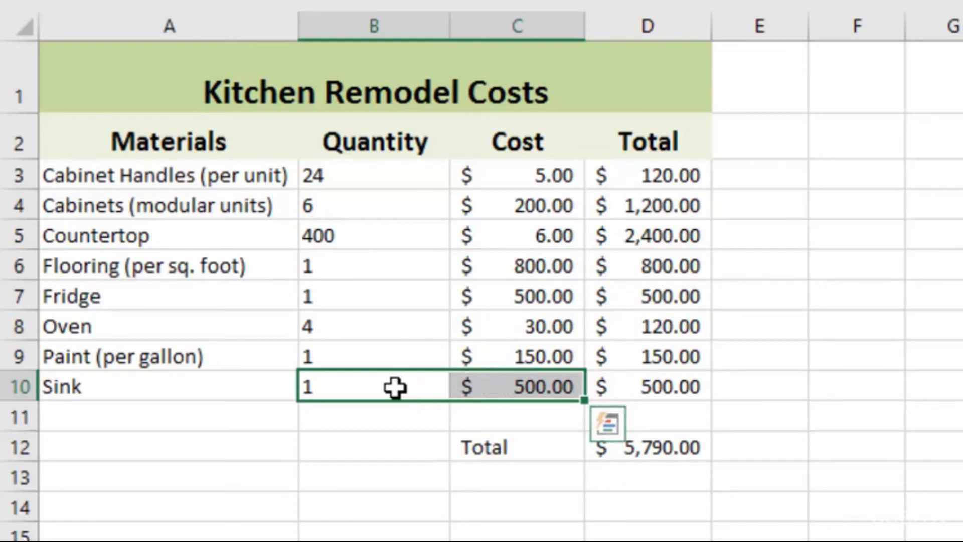
key(ctrl+c)
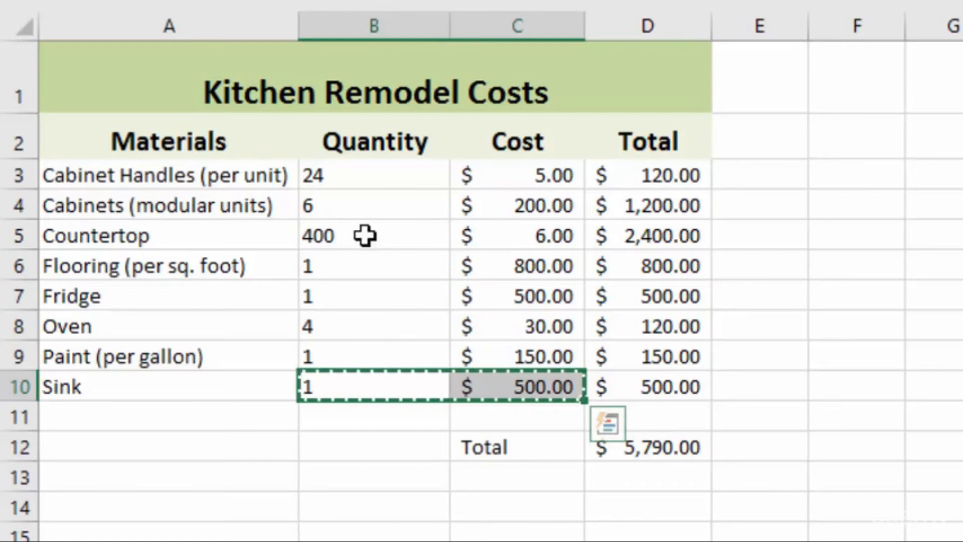
drag(354, 237, 506, 239)
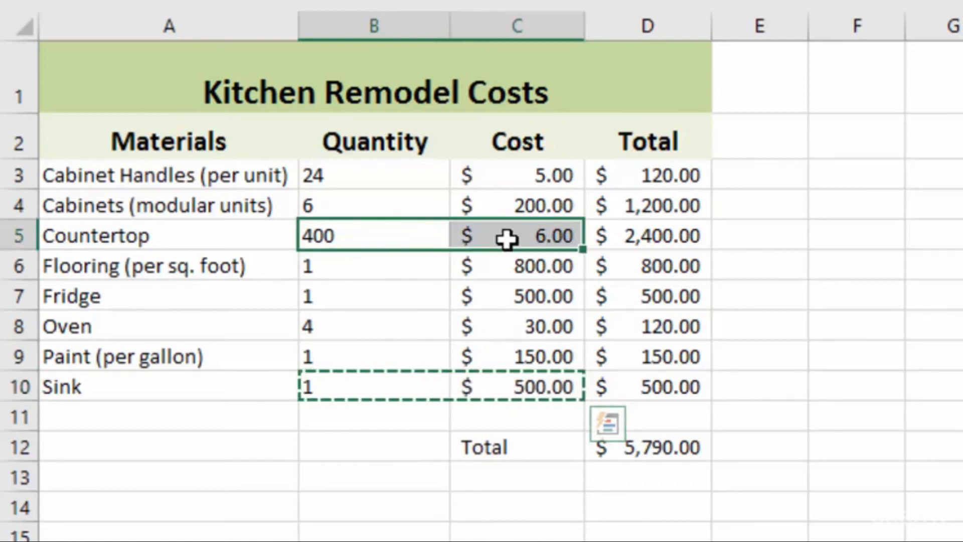
right_click(376, 236)
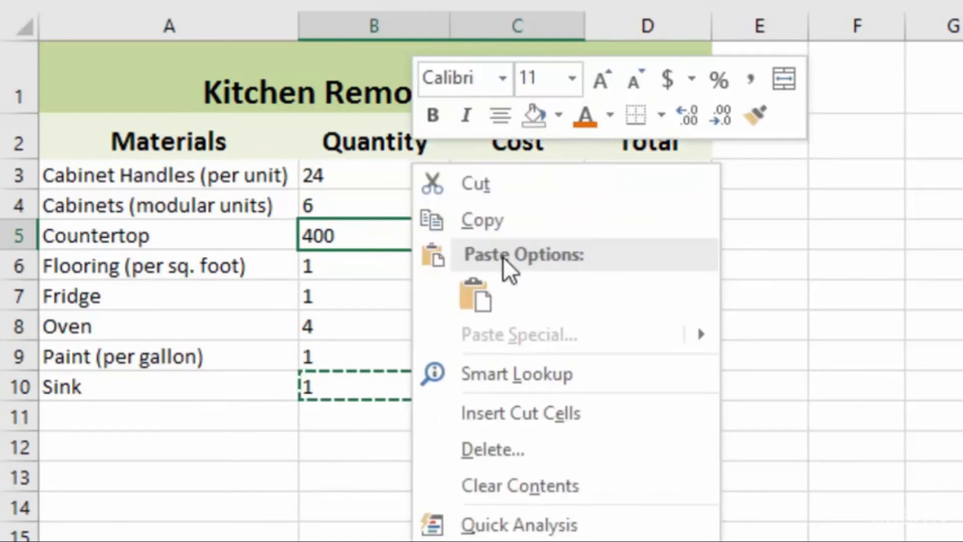
click(530, 417)
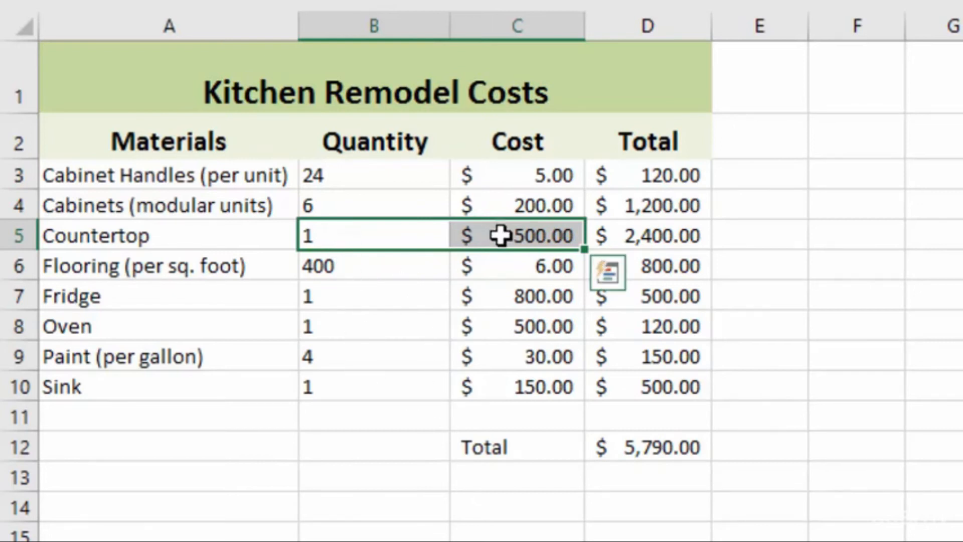
Step: Check the shifted quantities and costs against the materials in rows 6 through 10
click(374, 272)
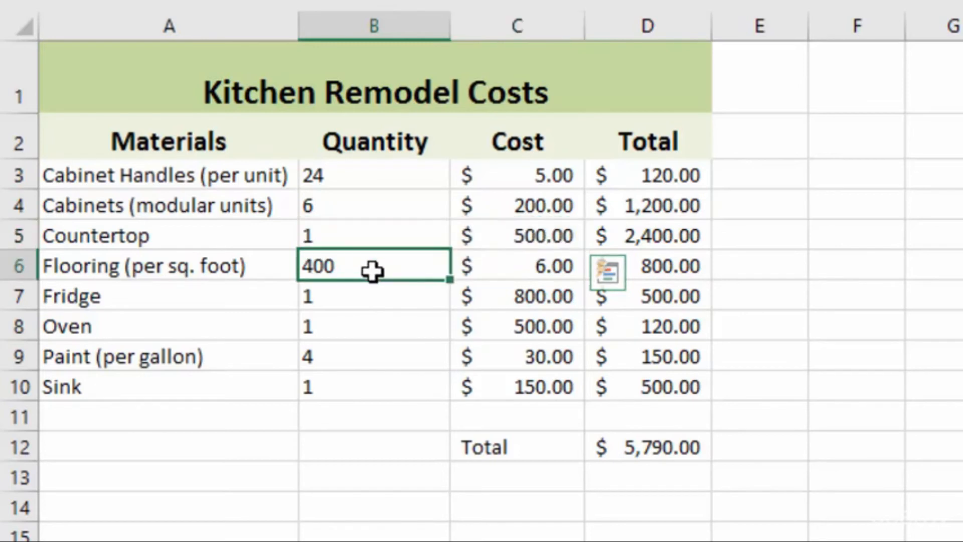
drag(372, 272, 495, 266)
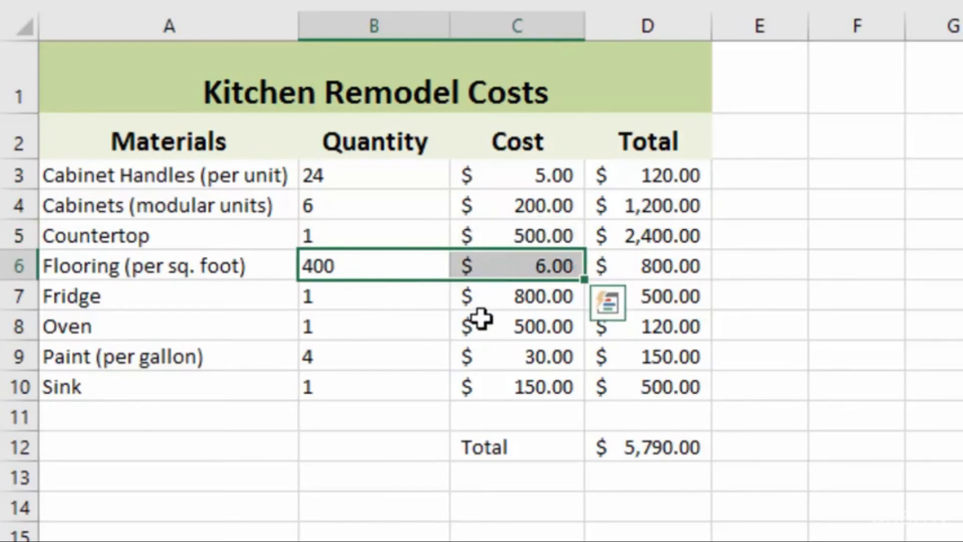
drag(391, 303, 469, 333)
click(391, 326)
drag(380, 362, 506, 355)
drag(377, 391, 494, 385)
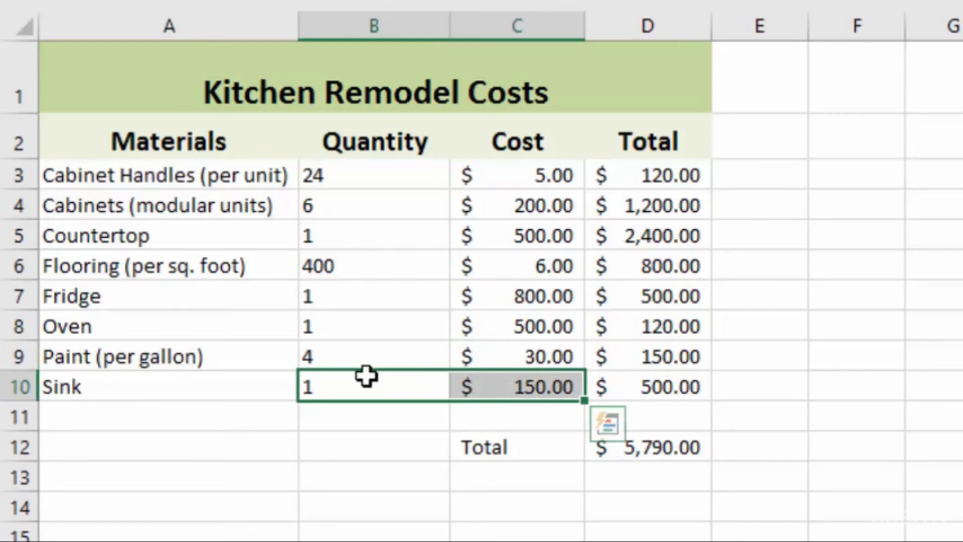
Step: Refill the multiplication formula from D3 down through D10 so each total uses its own row's quantity and cost
click(683, 387)
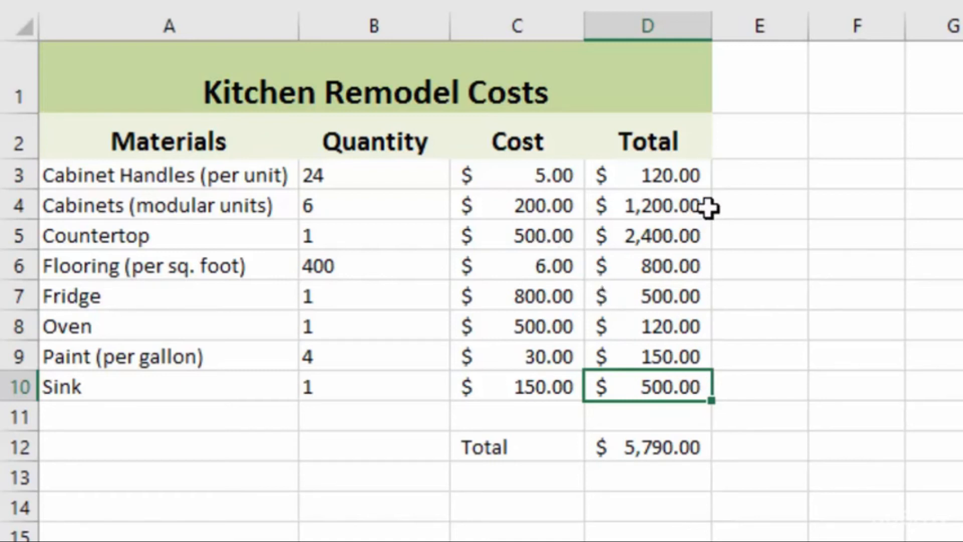
click(656, 176)
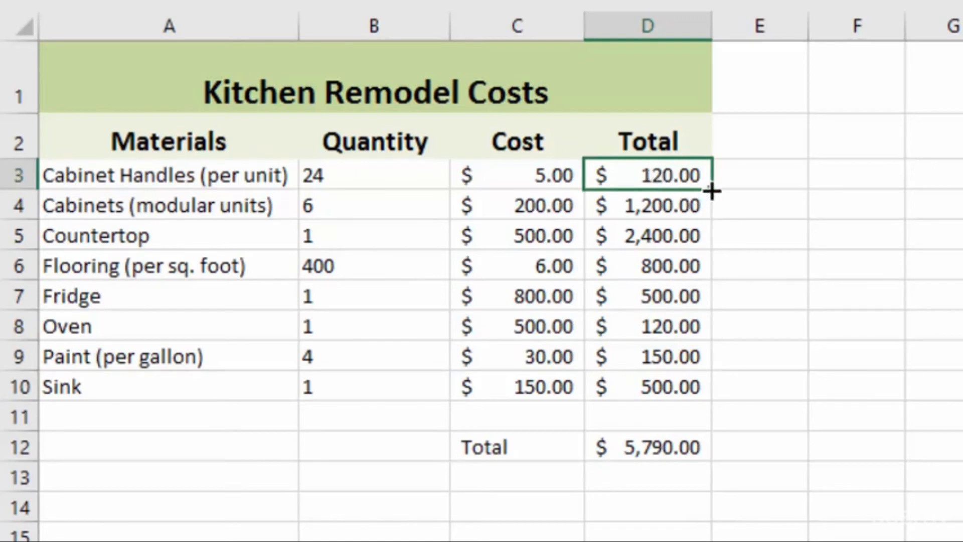
drag(712, 205, 722, 405)
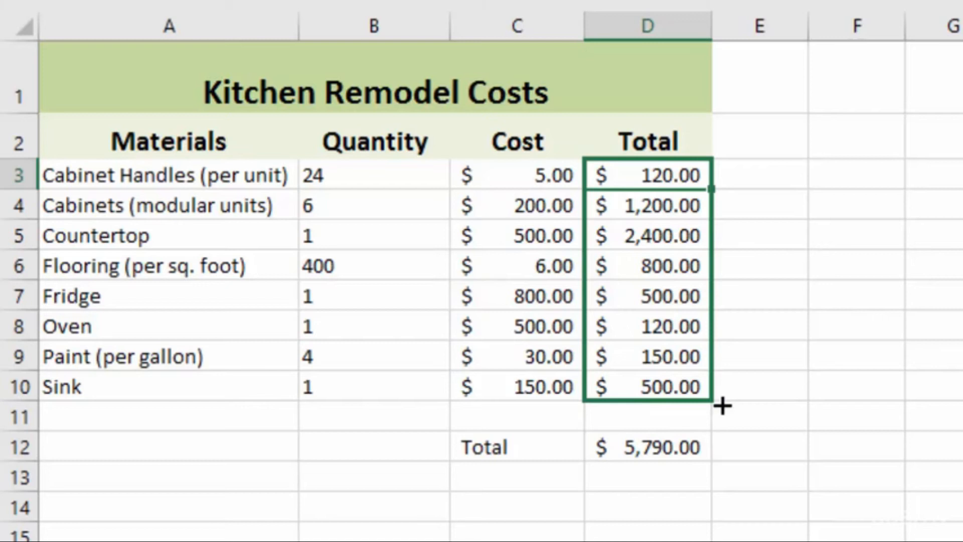
drag(722, 405, 722, 405)
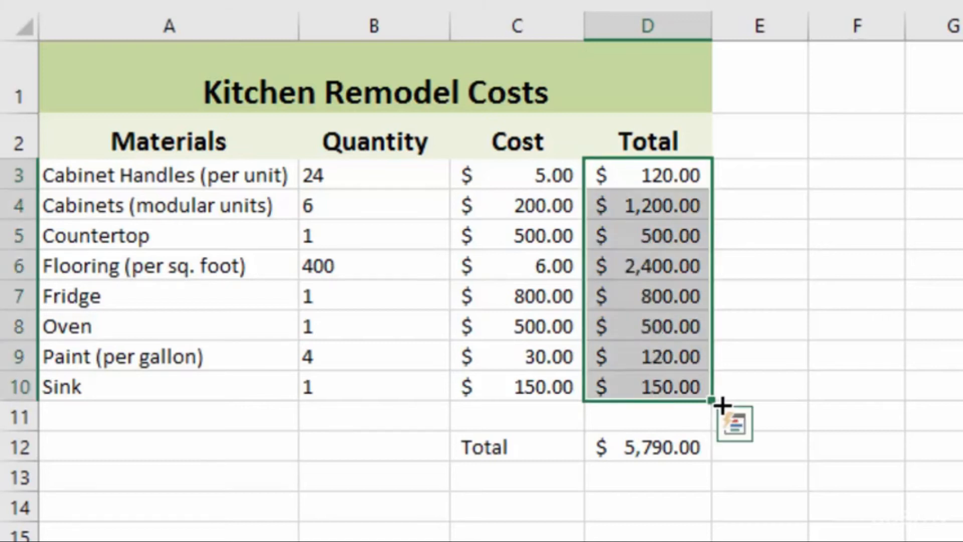
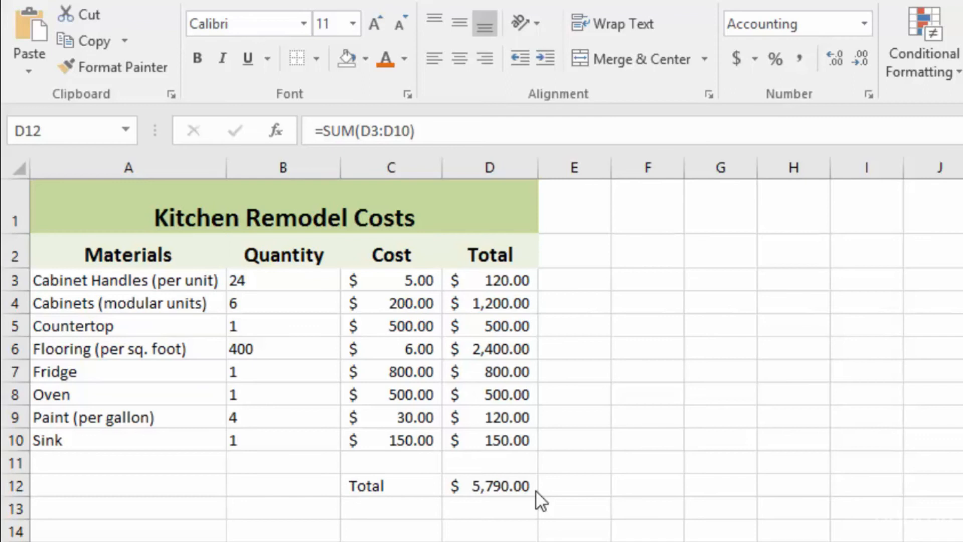
Step: Shade the Total label and grand total cells C12:D12 with a light orange fill
drag(531, 491, 410, 490)
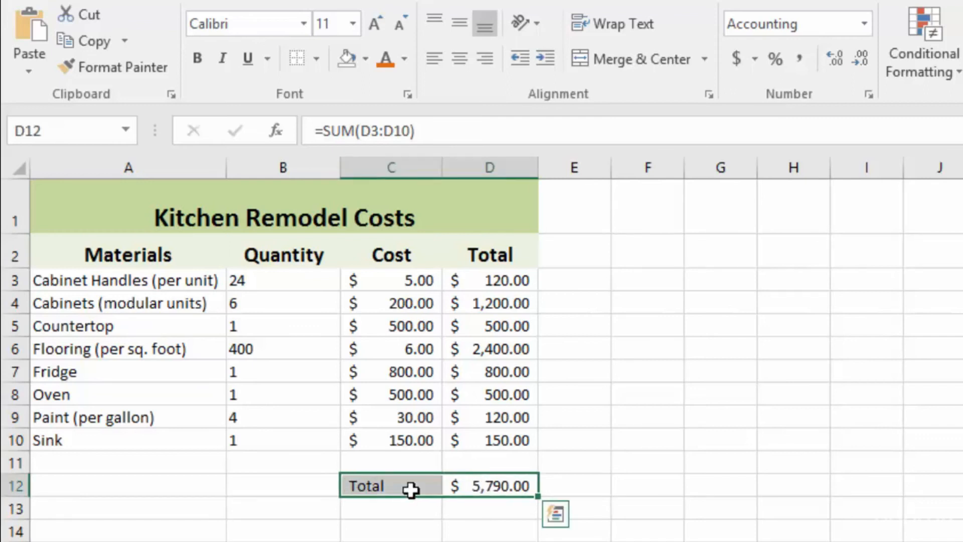
click(367, 58)
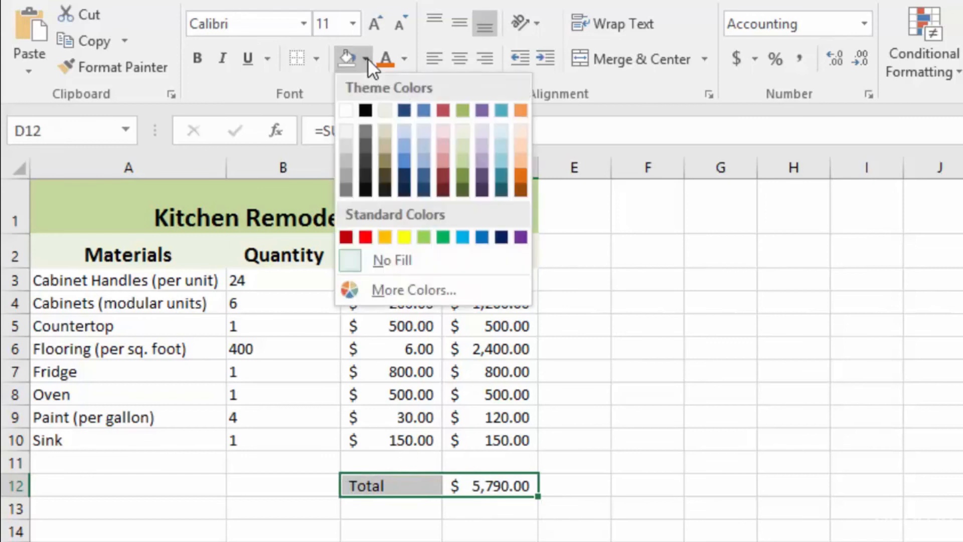
click(525, 146)
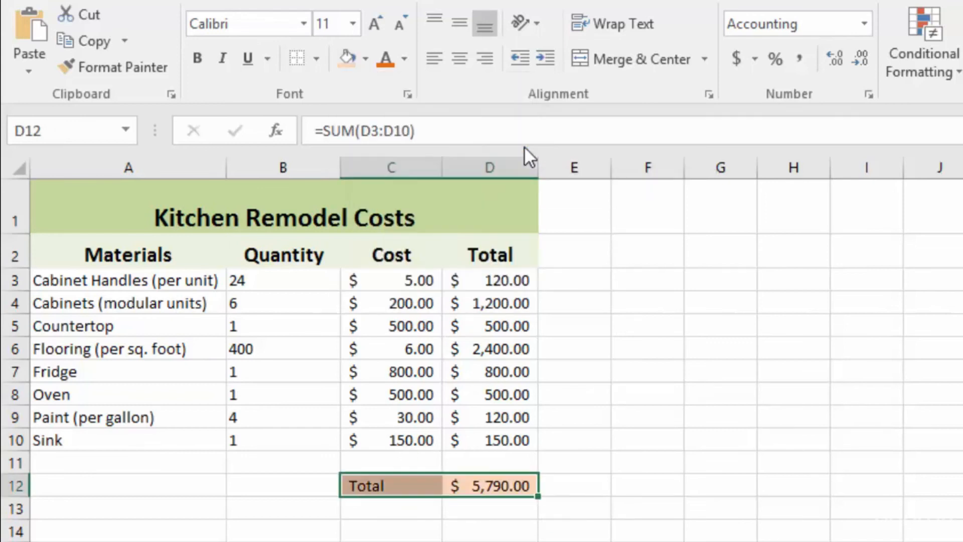
click(592, 487)
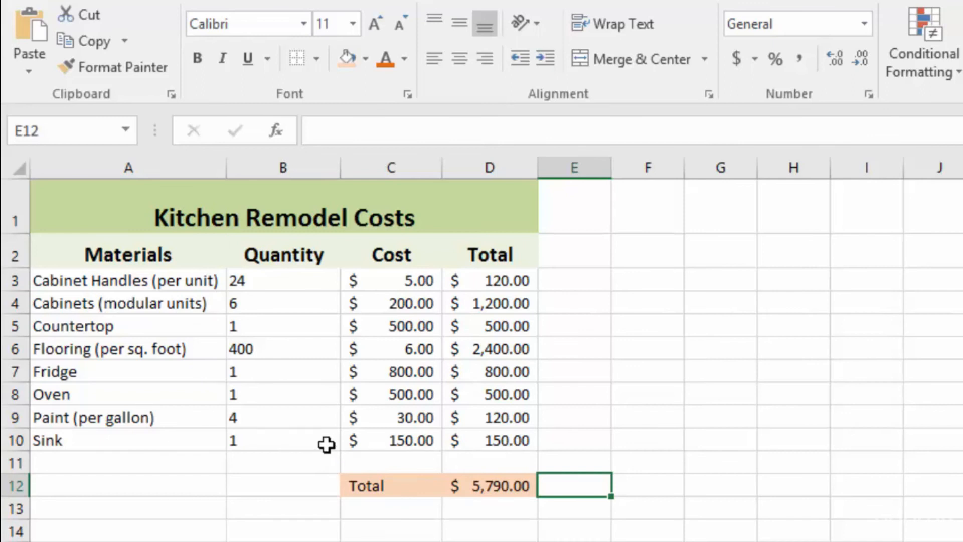
Step: Apply All Borders to the title and column heading cells A1:D2
drag(134, 204, 508, 240)
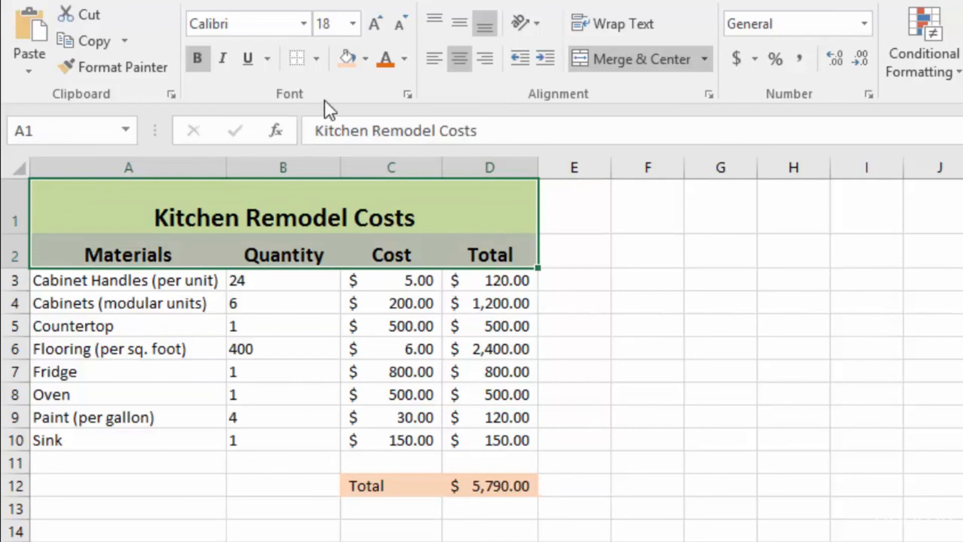
click(318, 58)
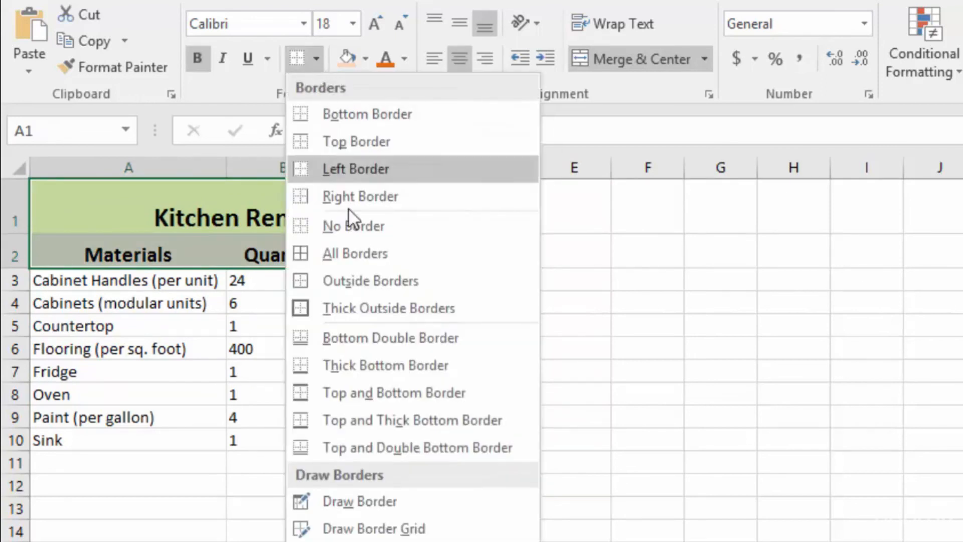
click(324, 253)
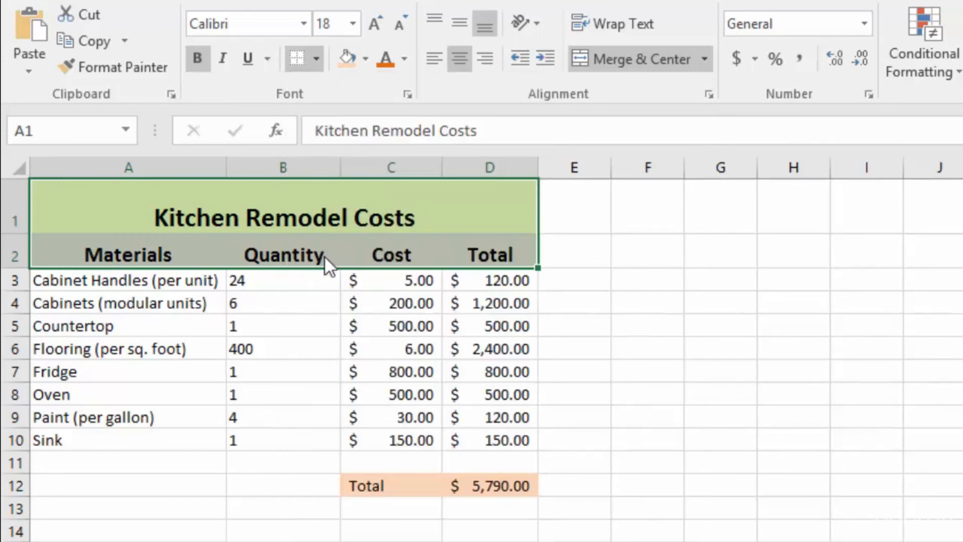
click(627, 349)
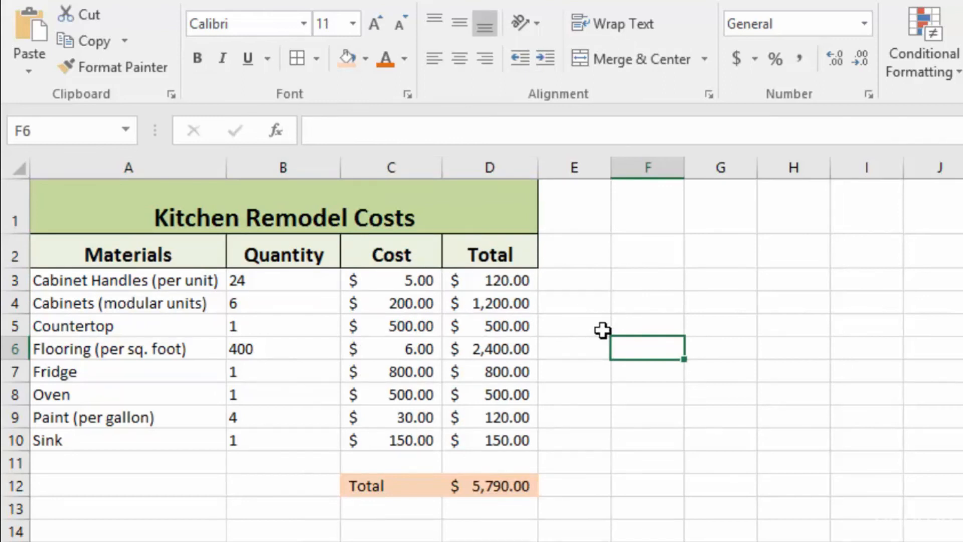
Step: Try applying All Borders to the whole range A3:D12, including the total row
drag(108, 279, 507, 489)
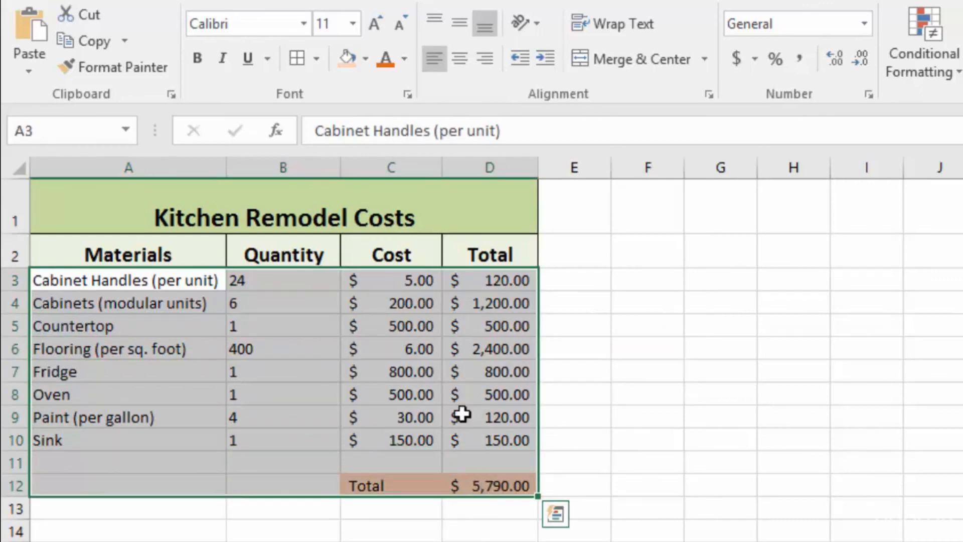
click(297, 61)
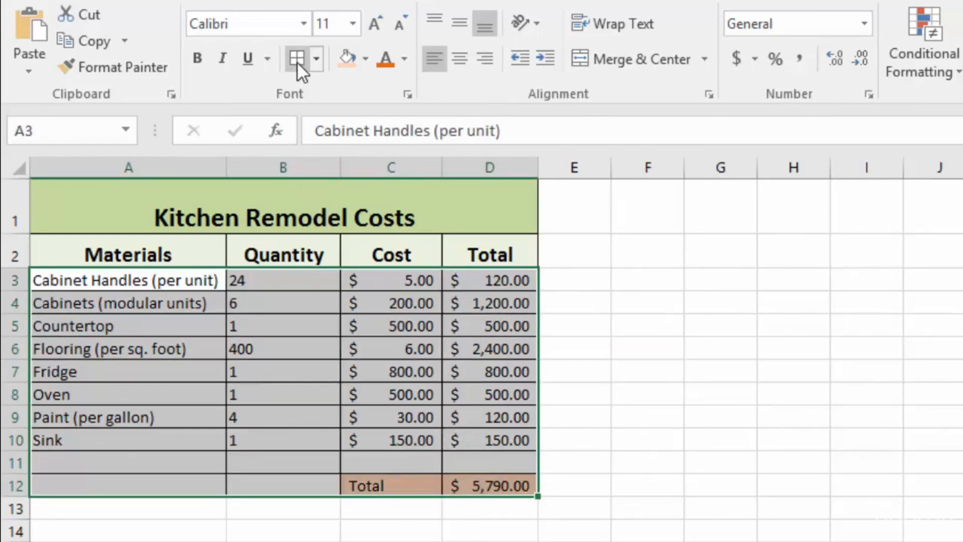
click(694, 354)
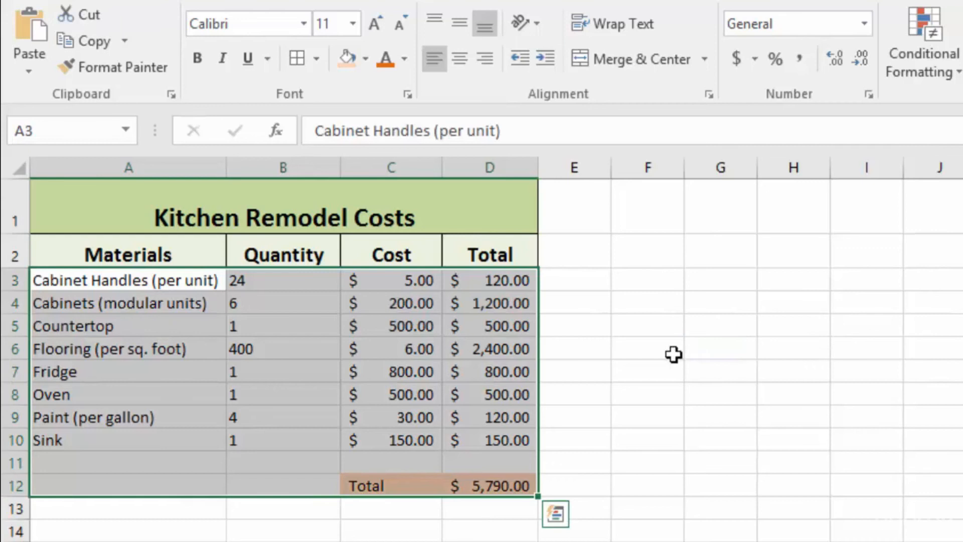
Step: Apply Outside Borders around the materials list in A3:A10
drag(134, 281, 141, 440)
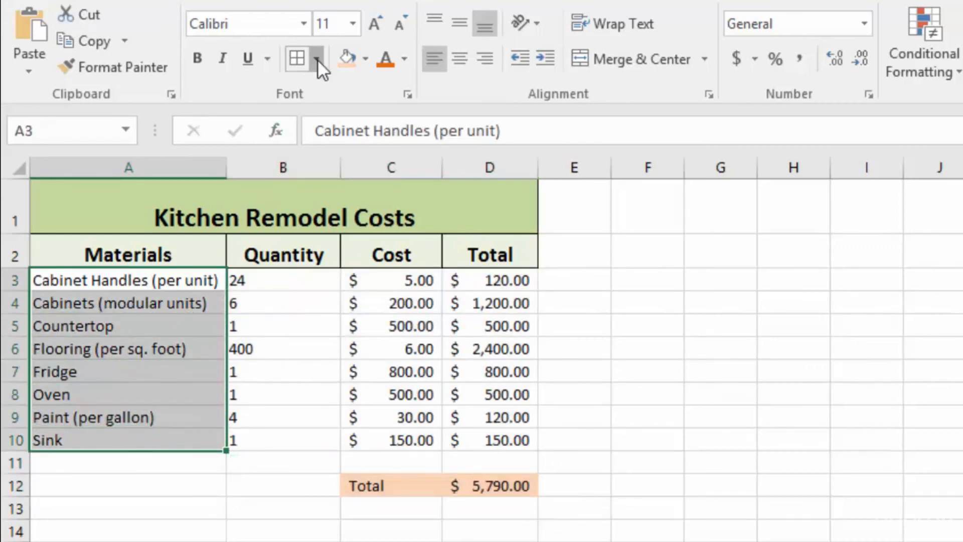
click(317, 60)
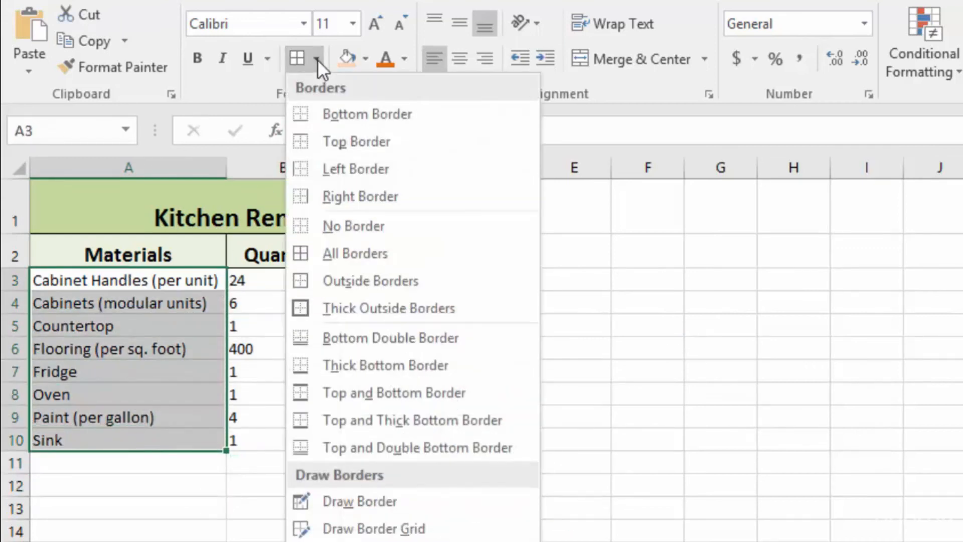
click(335, 283)
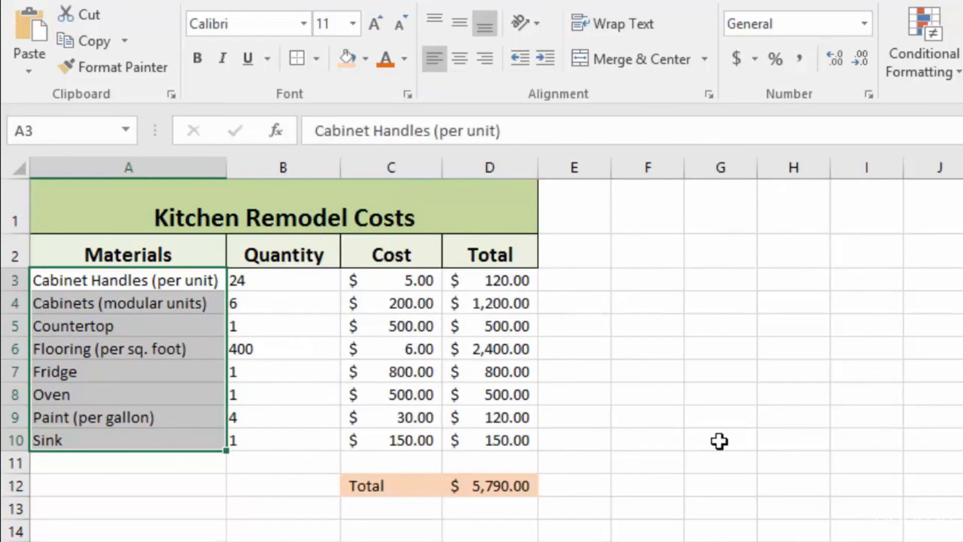
click(713, 441)
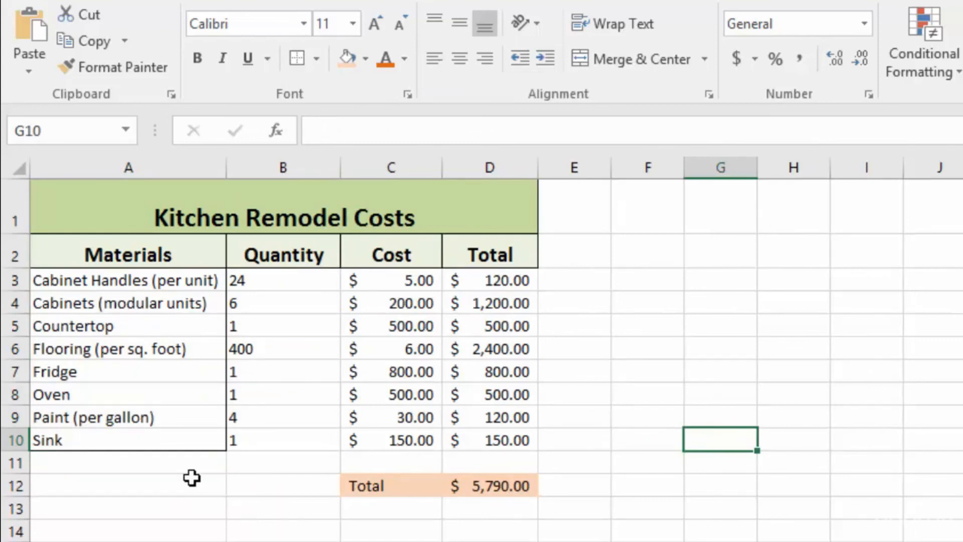
Step: Apply separate Outside Borders around the Quantity, Cost and Total columns in B3:B10, C3:C10 and D3:D10
drag(150, 280, 150, 440)
drag(286, 281, 279, 440)
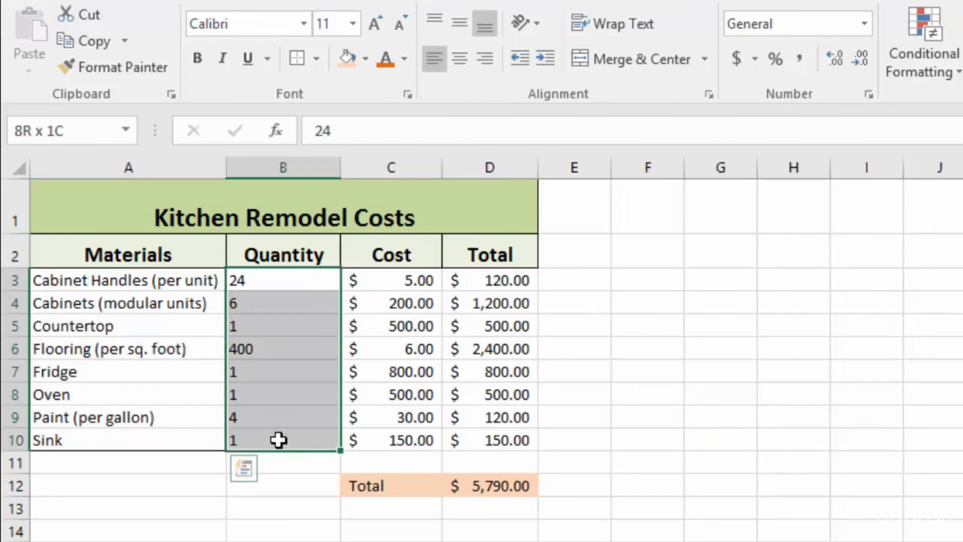
click(293, 54)
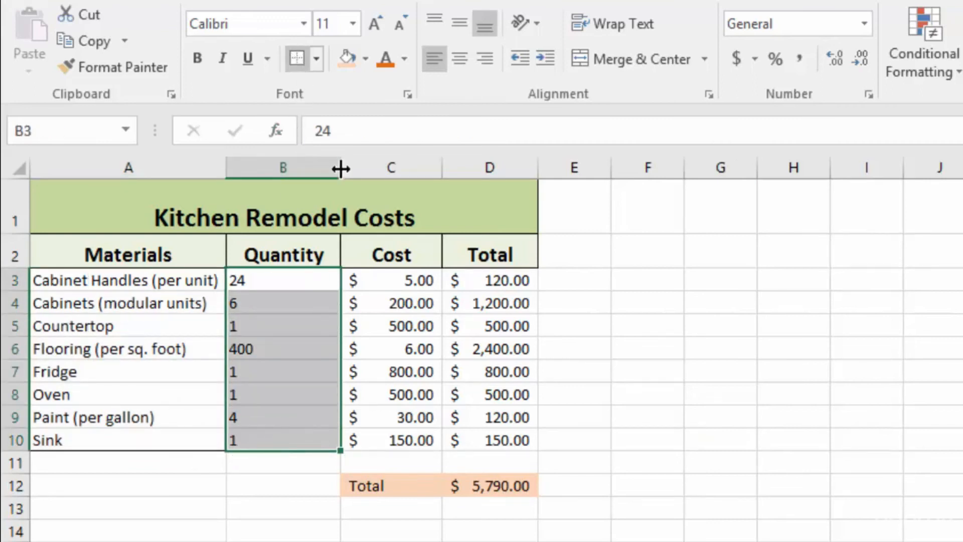
drag(396, 279, 391, 441)
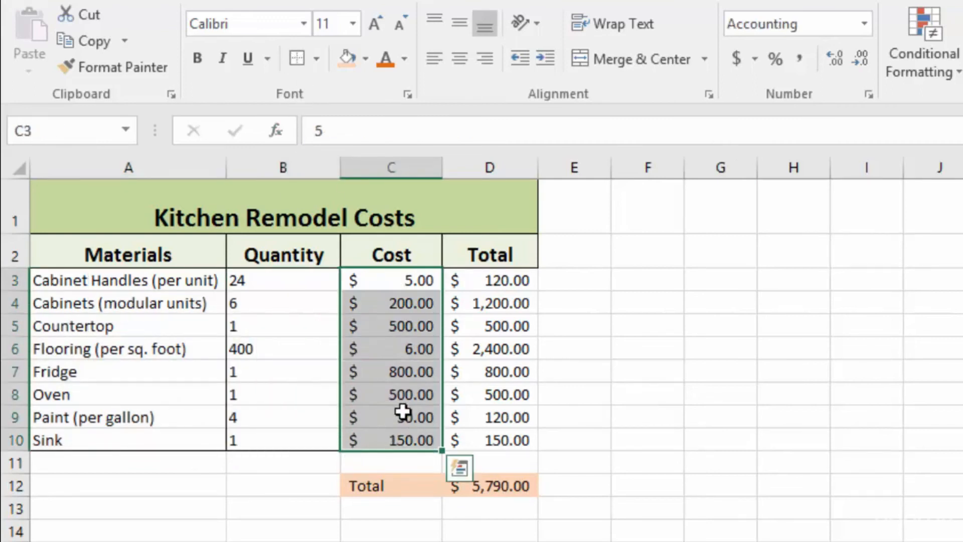
click(296, 59)
drag(490, 281, 490, 440)
click(300, 59)
click(671, 378)
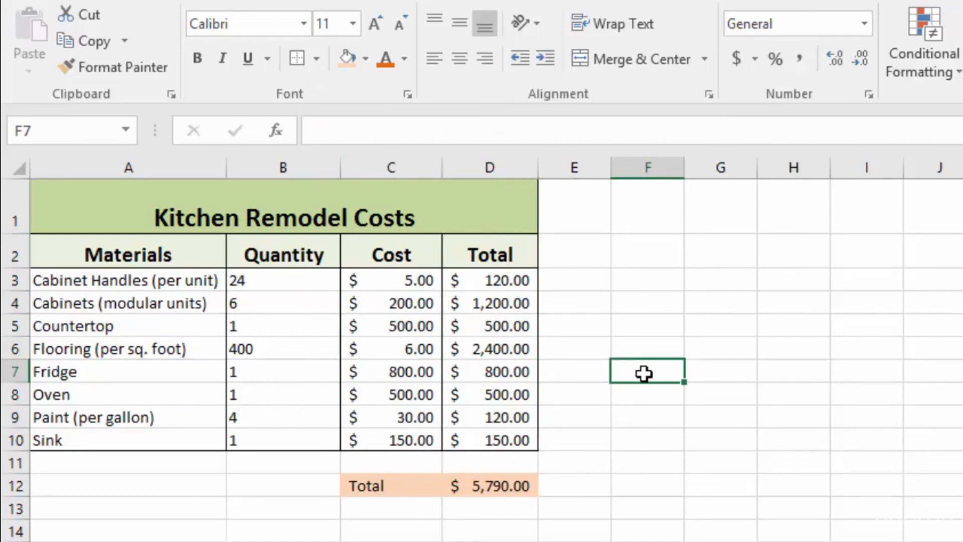
Step: Apply All Borders to the Total label and grand total cells C12:D12
drag(367, 490, 484, 492)
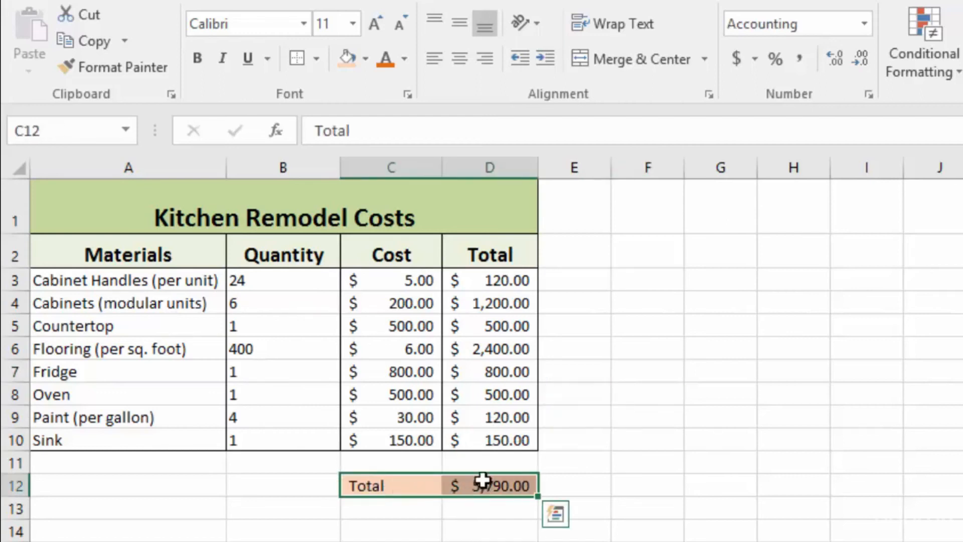
click(316, 58)
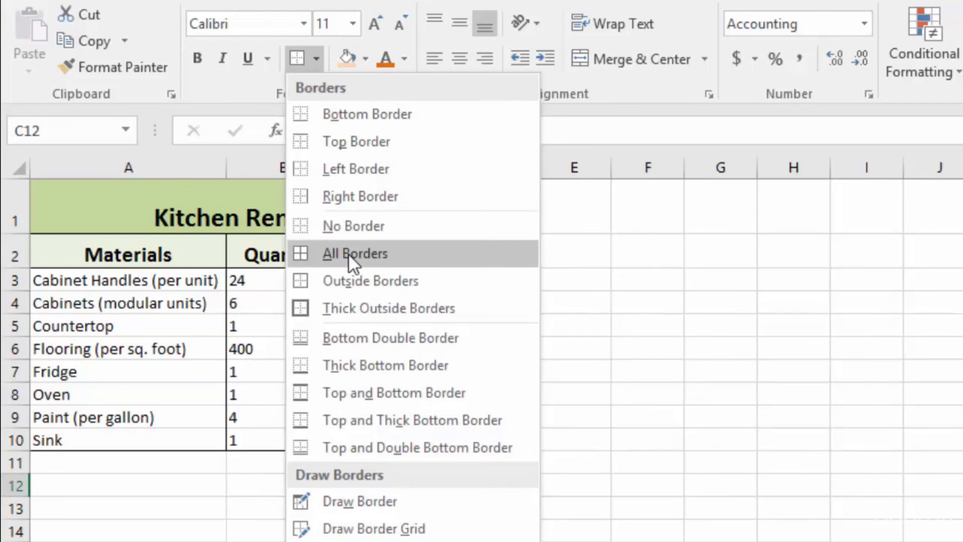
click(380, 255)
click(664, 480)
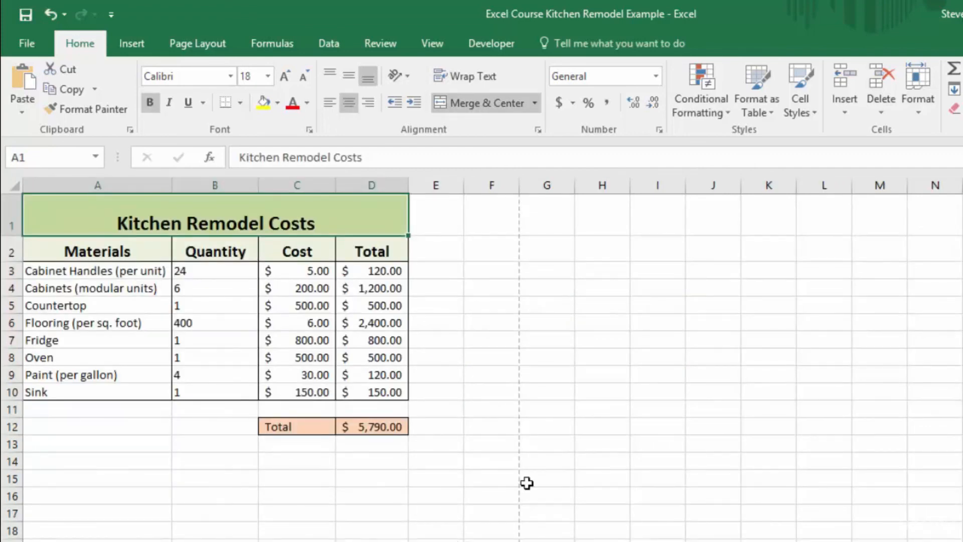
Step: Open the print settings and review the choices for printing active sheets, the entire workbook or a selection
click(11, 48)
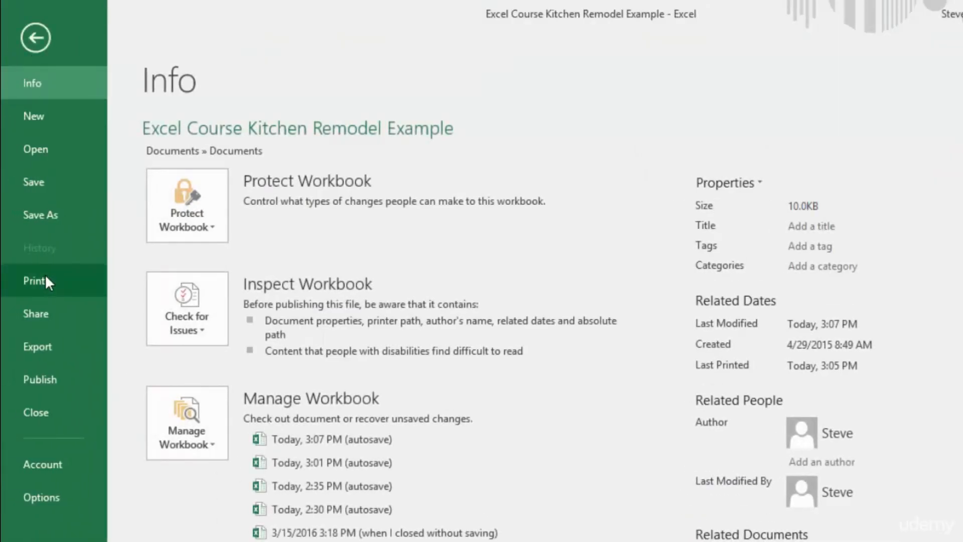
click(38, 283)
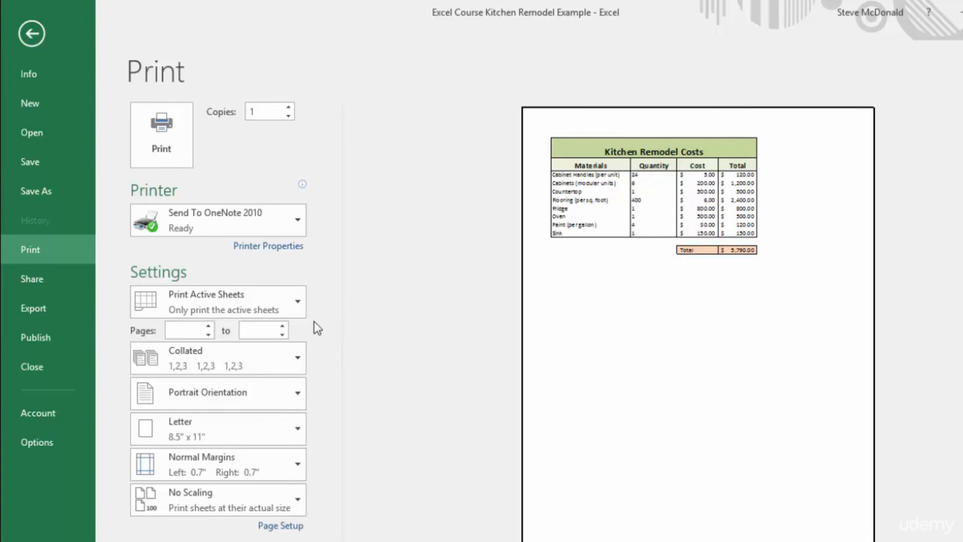
click(298, 302)
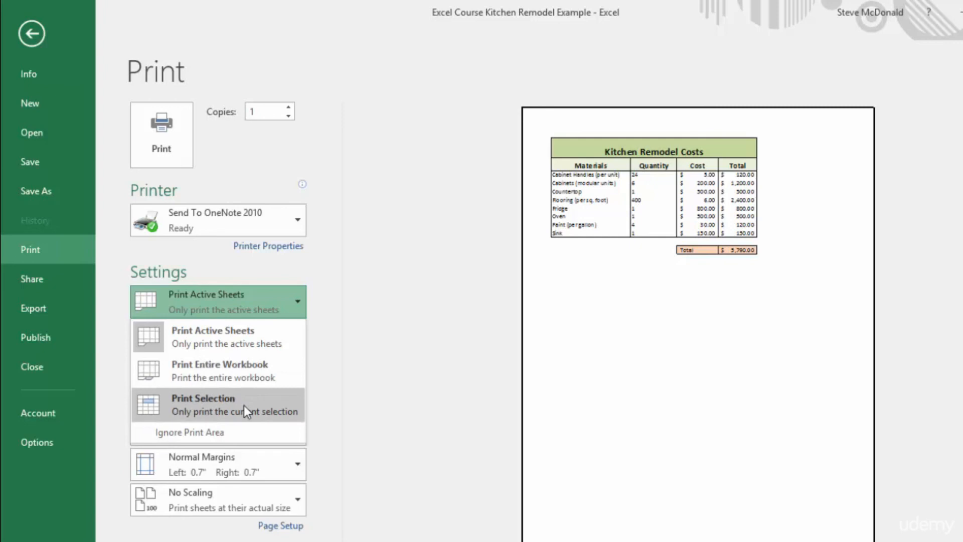
click(302, 466)
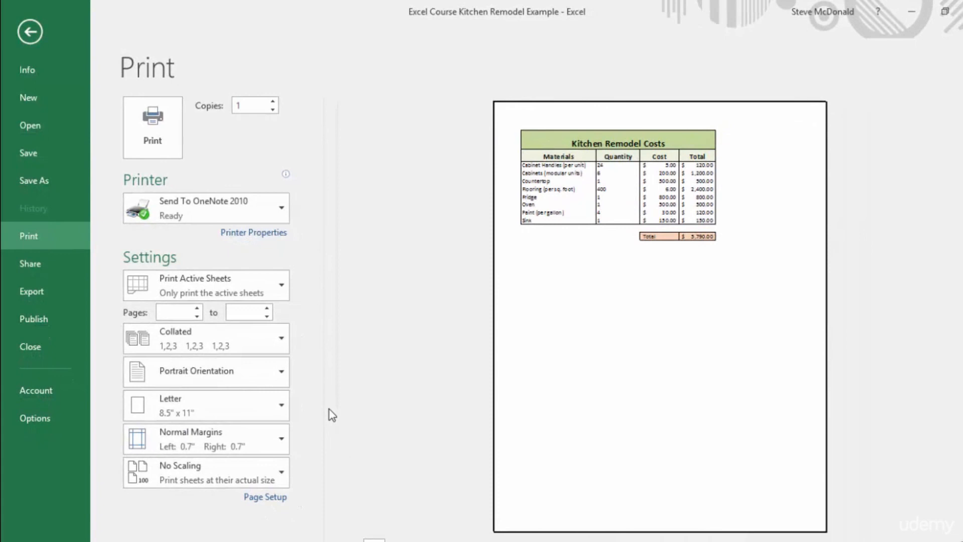
Step: Set the Kitchen Remodel Costs printout to Landscape Orientation and enlarge it through custom Adjust to scaling
click(282, 372)
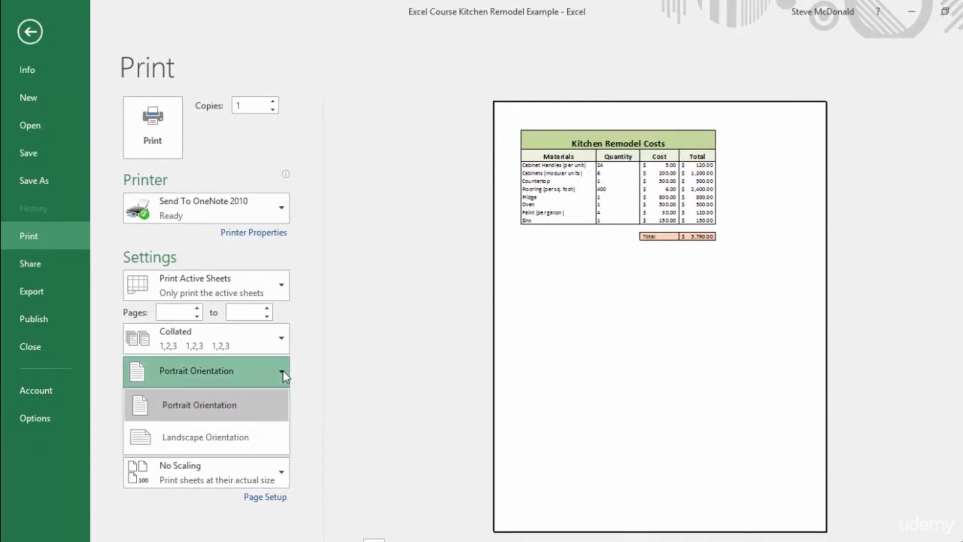
click(194, 439)
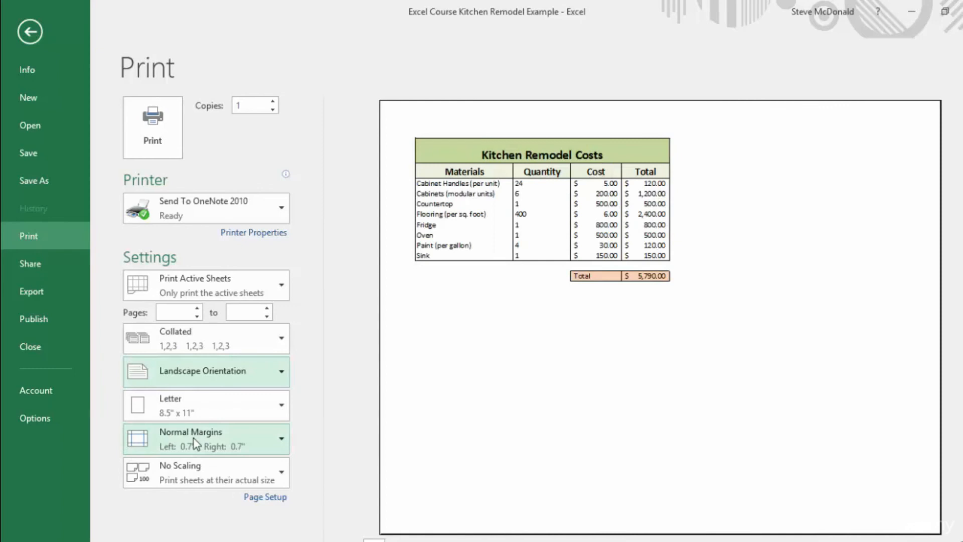
click(282, 472)
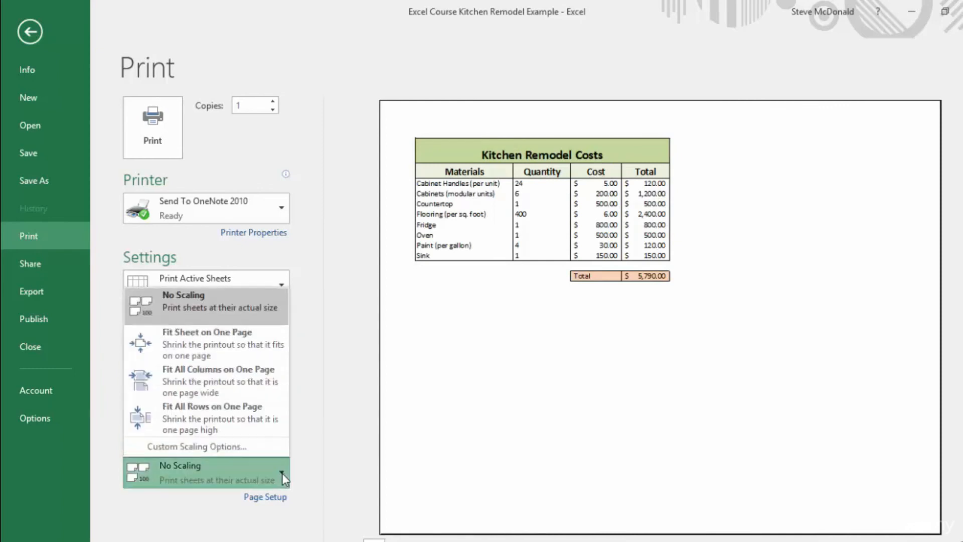
click(232, 446)
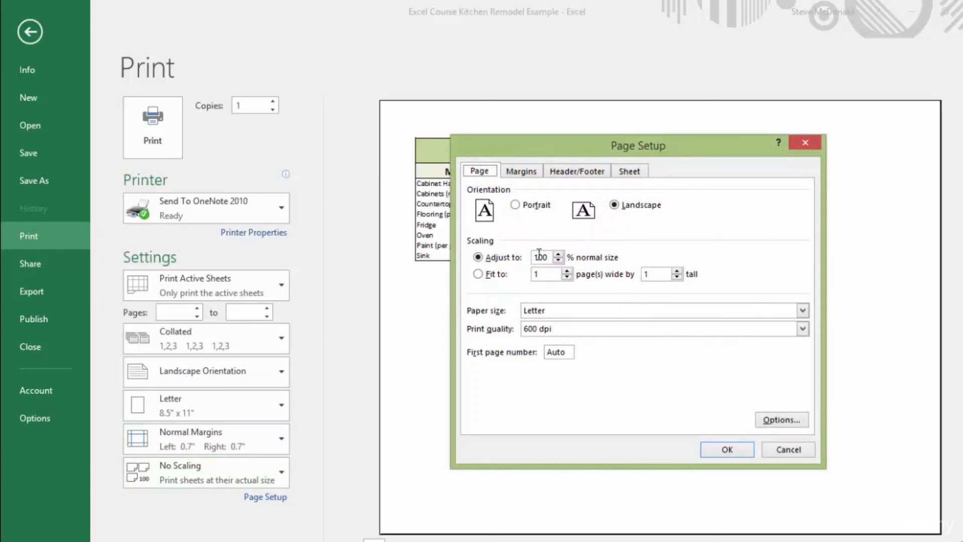
click(558, 255)
click(557, 255)
click(558, 254)
click(728, 451)
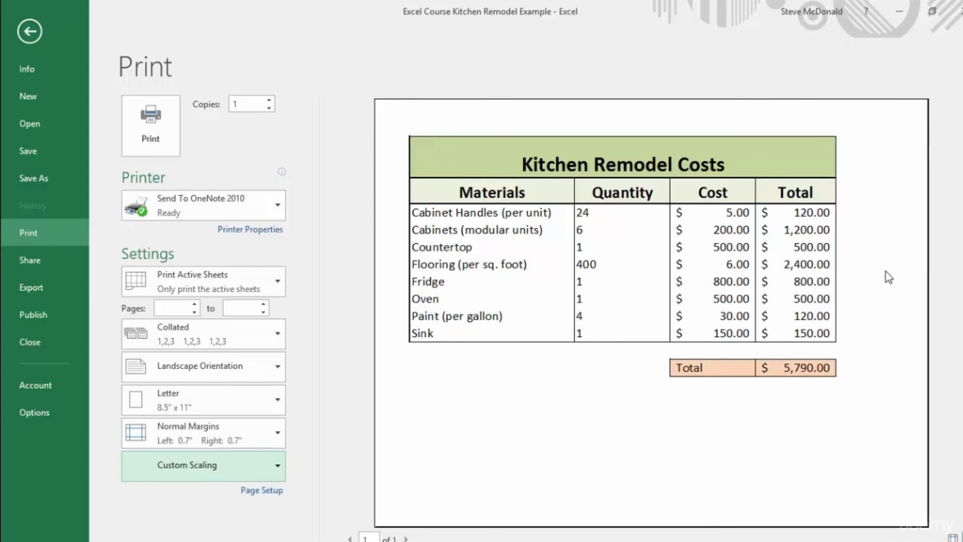
Step: Center the Kitchen Remodel Costs table horizontally on the page through the custom margin settings
click(279, 435)
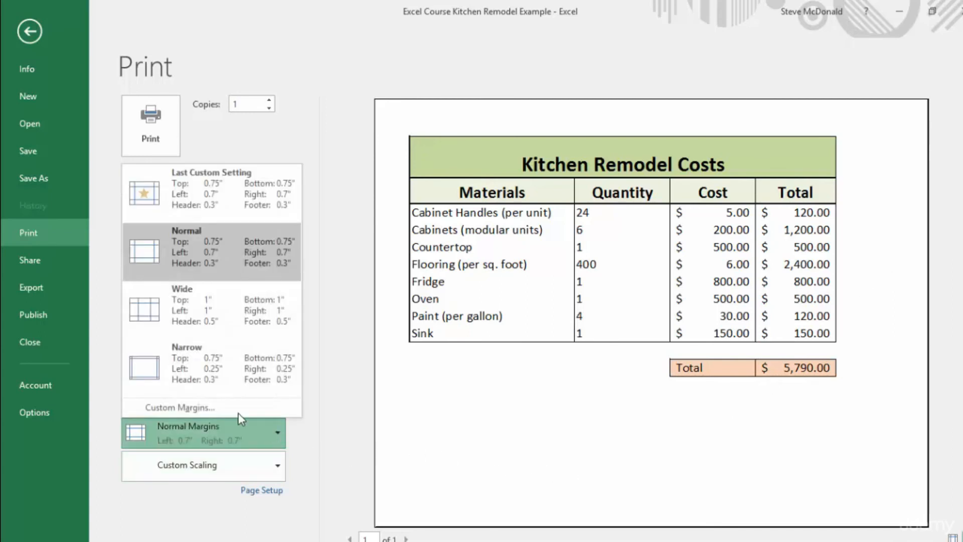
click(191, 407)
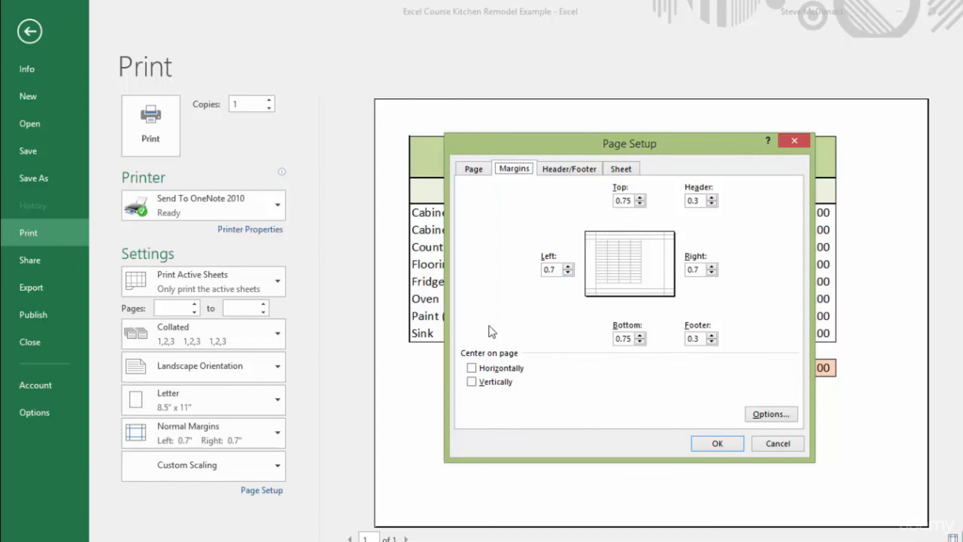
click(472, 369)
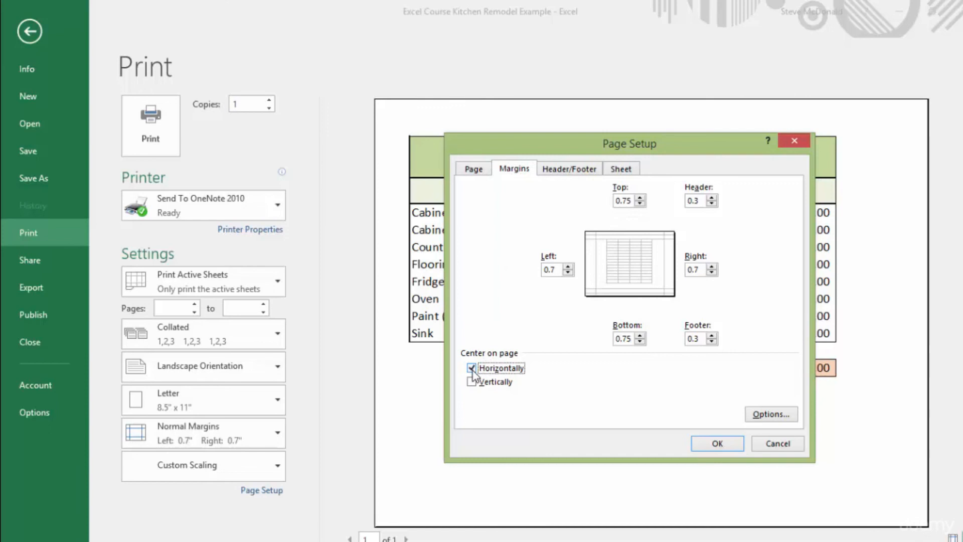
click(730, 448)
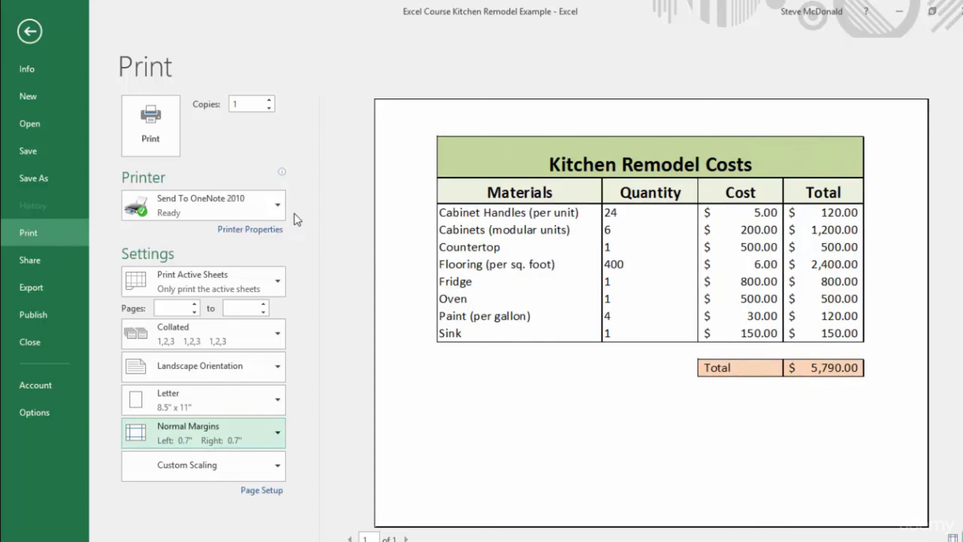
click(277, 206)
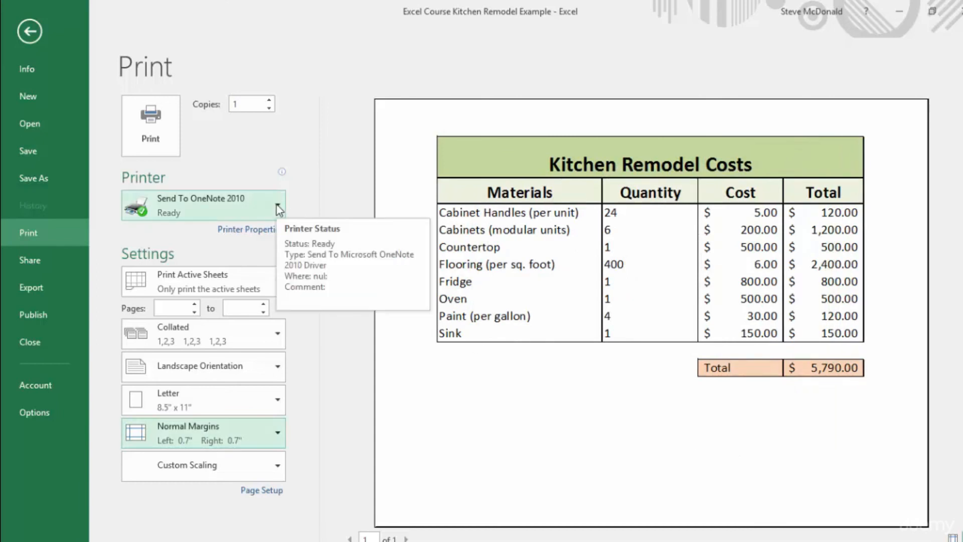
click(270, 101)
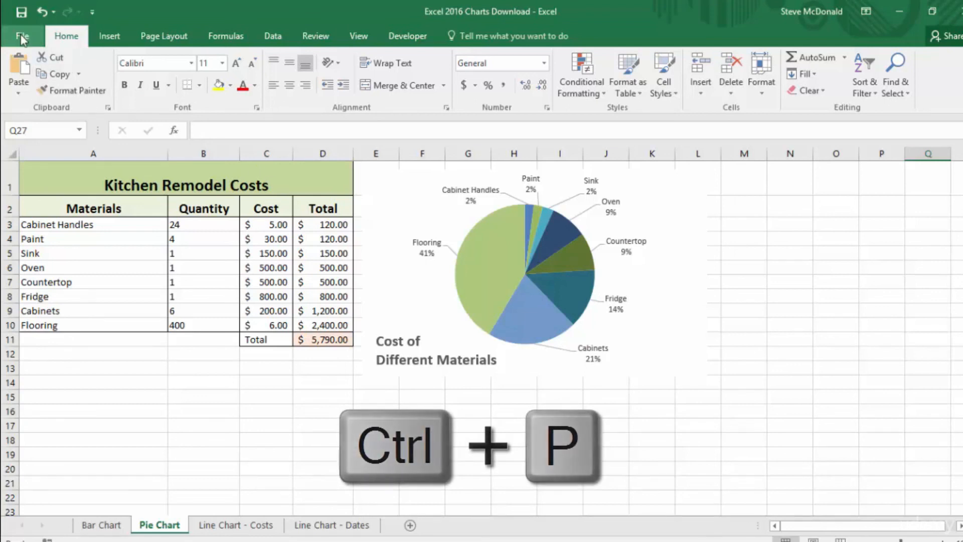
Step: Open the print settings for the Pie Chart sheet and apply Landscape Orientation with Narrow margins
key(ctrl+p)
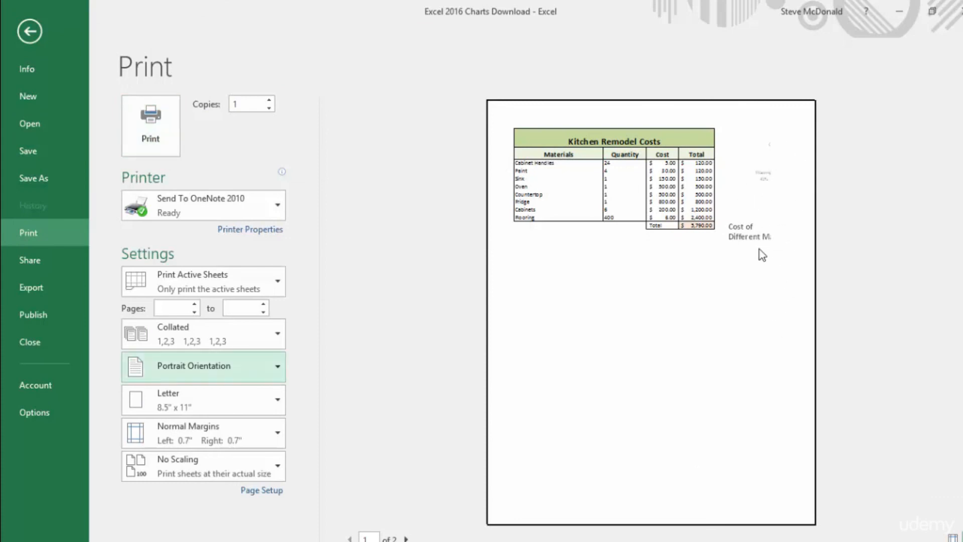
click(277, 368)
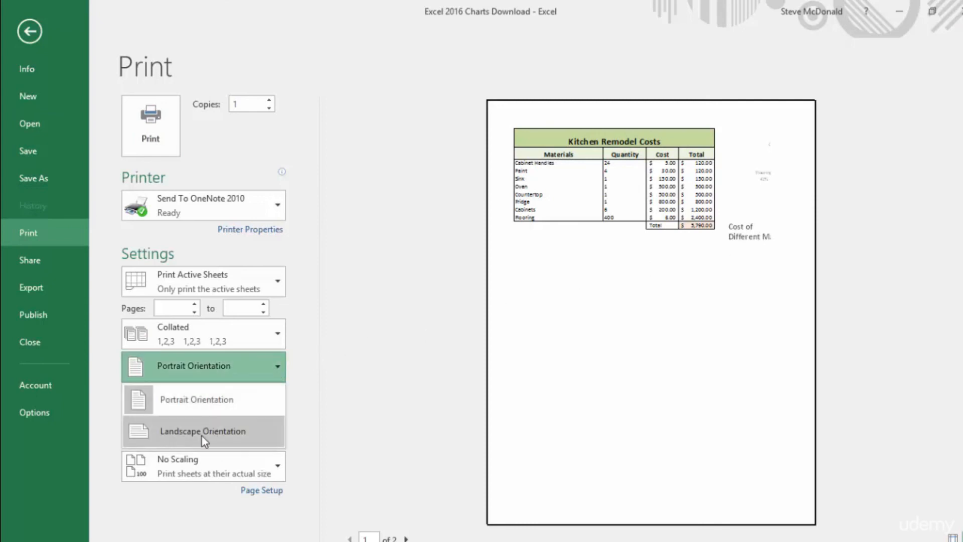
click(202, 433)
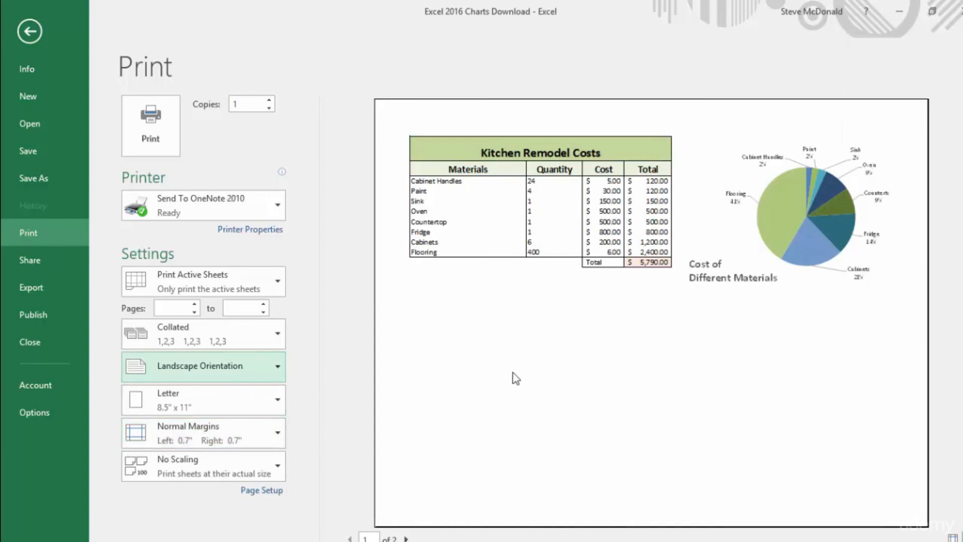
click(276, 434)
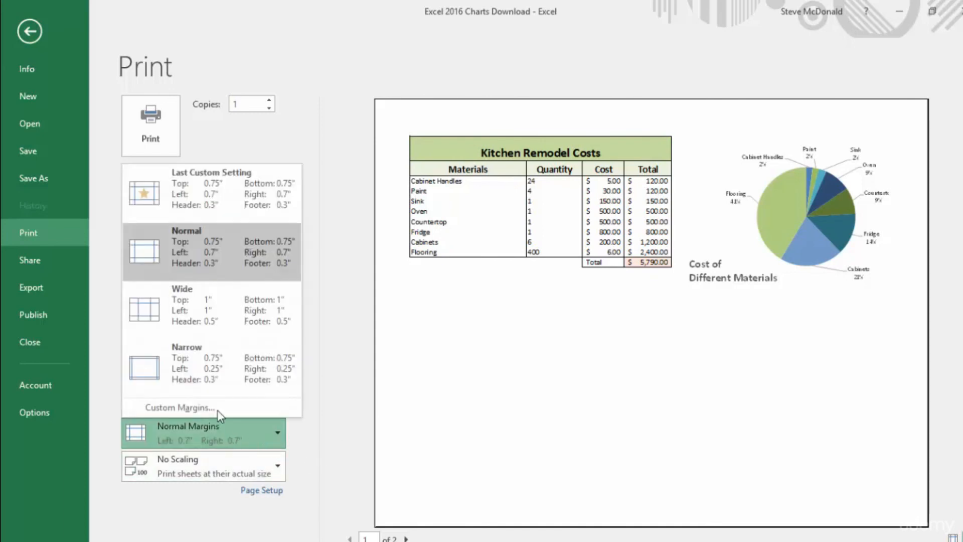
click(210, 370)
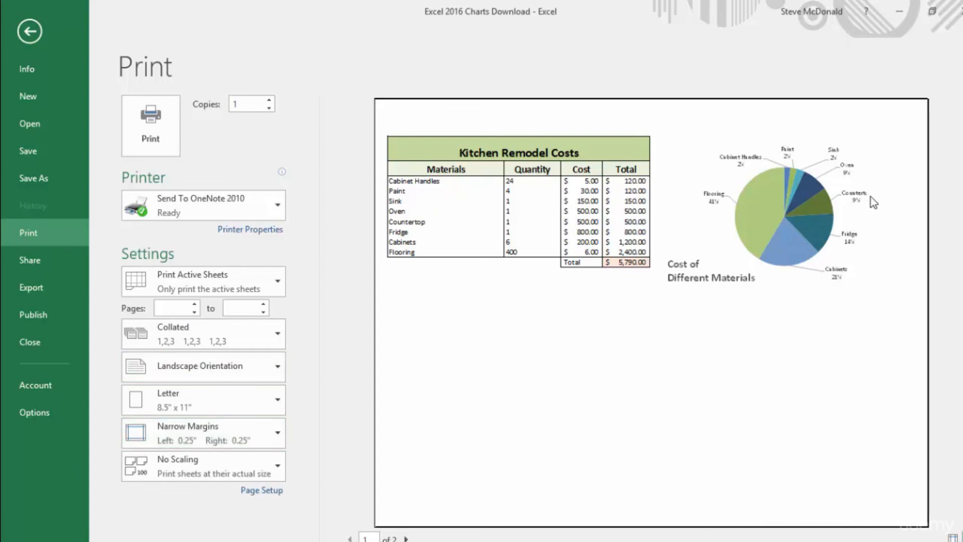
Step: Try Fit Sheet on One Page for the pie chart sheet, and replace it with custom scaling at 95% of normal size
click(278, 469)
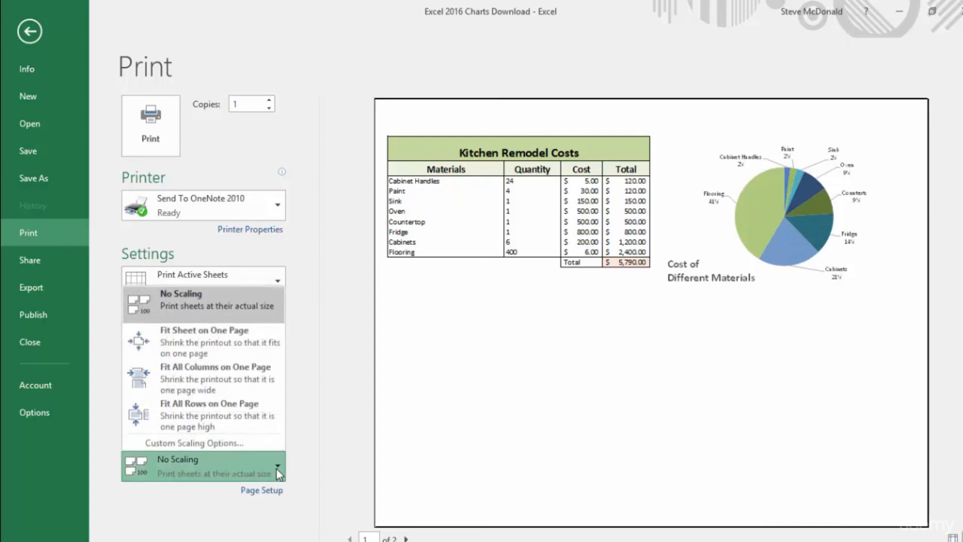
click(208, 336)
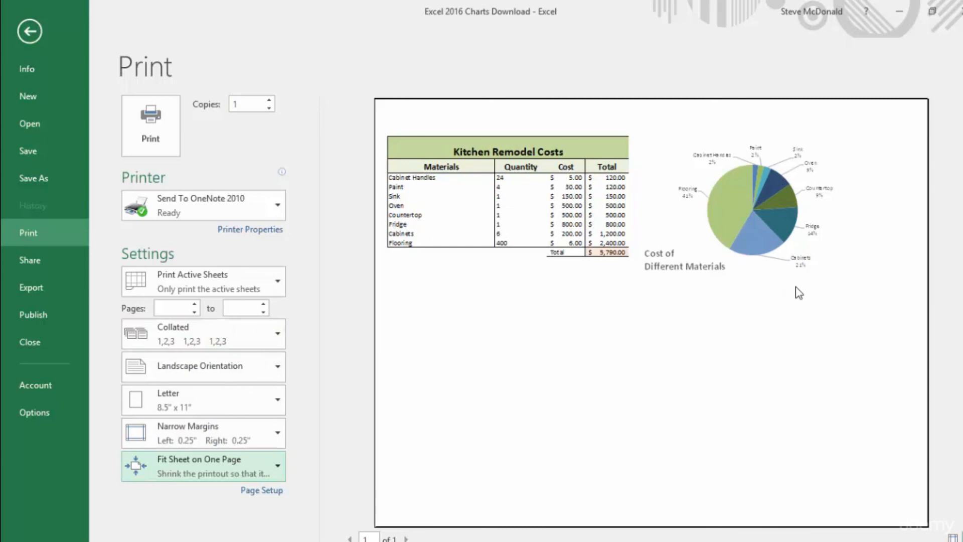
click(273, 465)
click(213, 441)
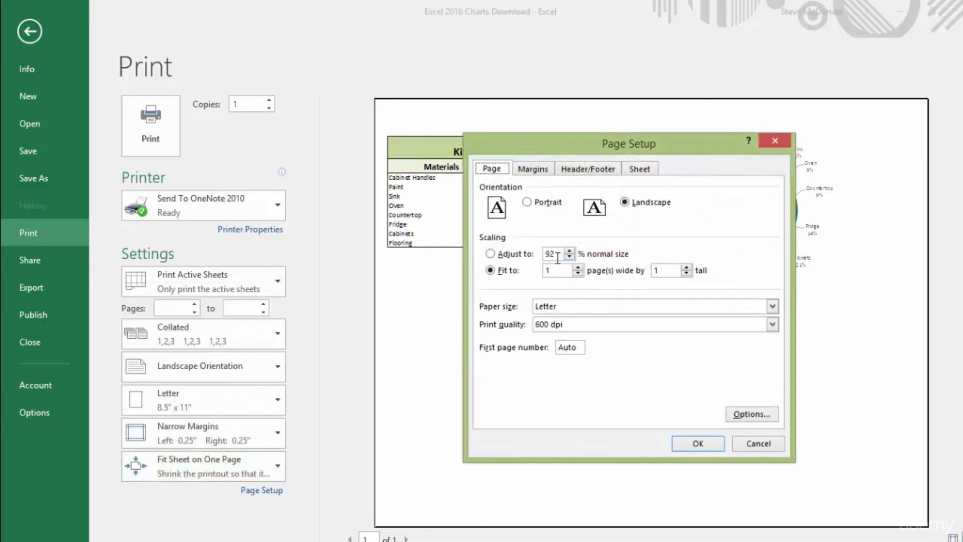
key(alt+a)
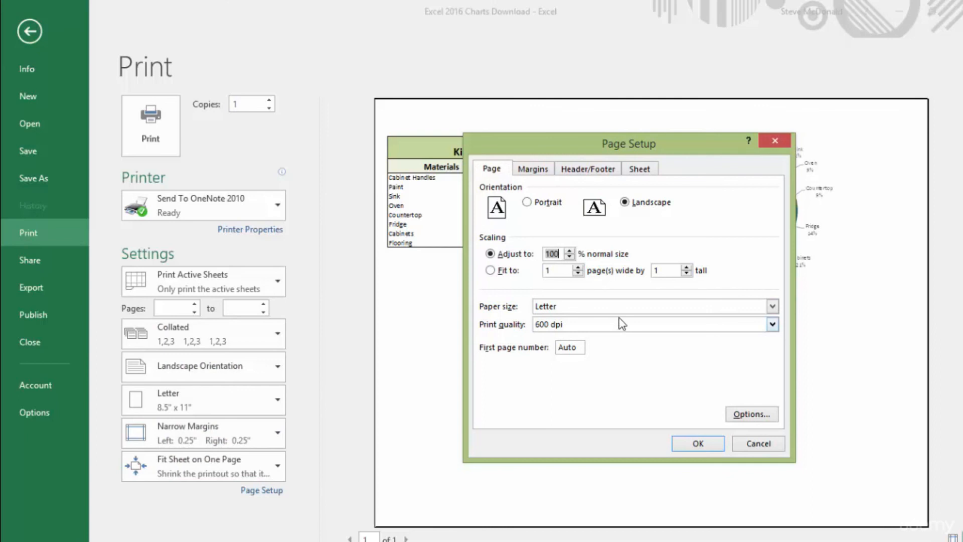
text(95)
click(700, 445)
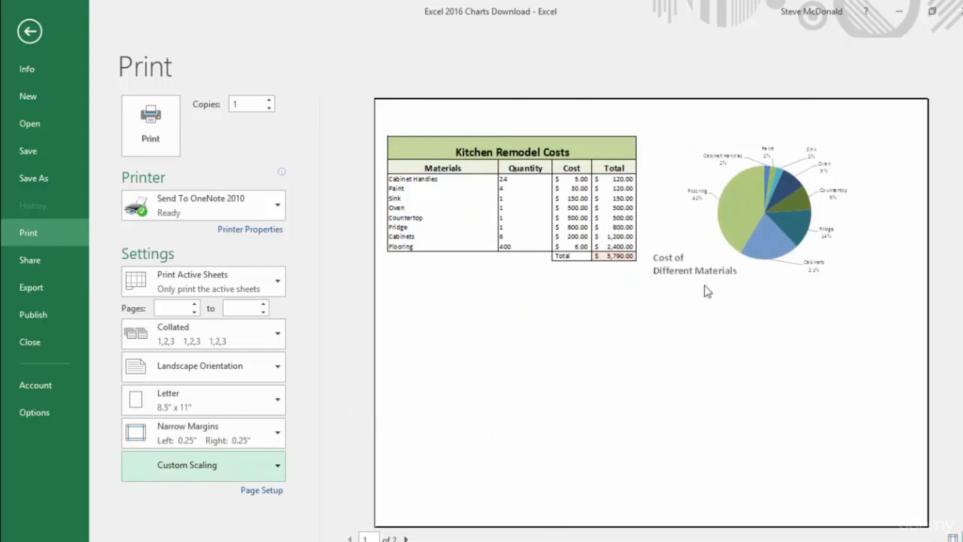
Step: Center the cost table and pie chart horizontally on the printed page
click(277, 467)
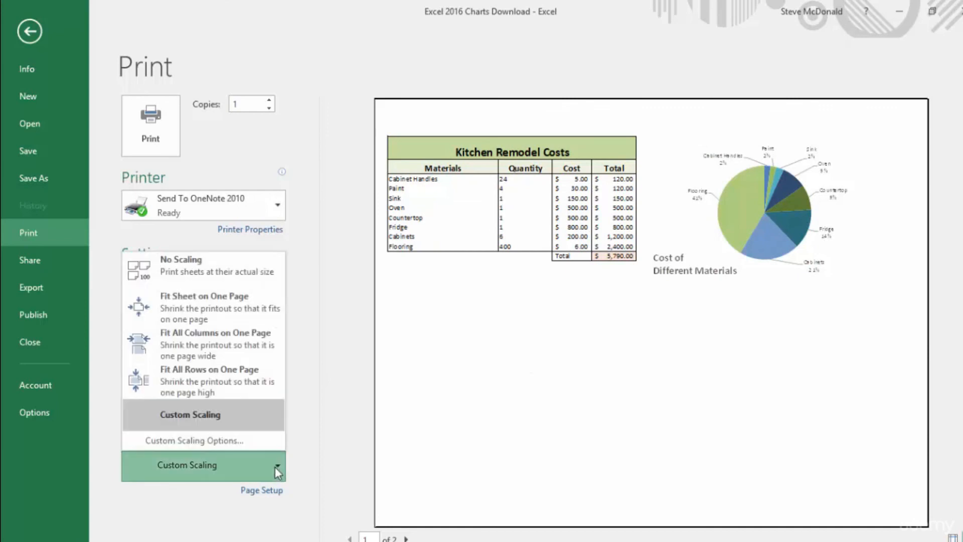
click(230, 444)
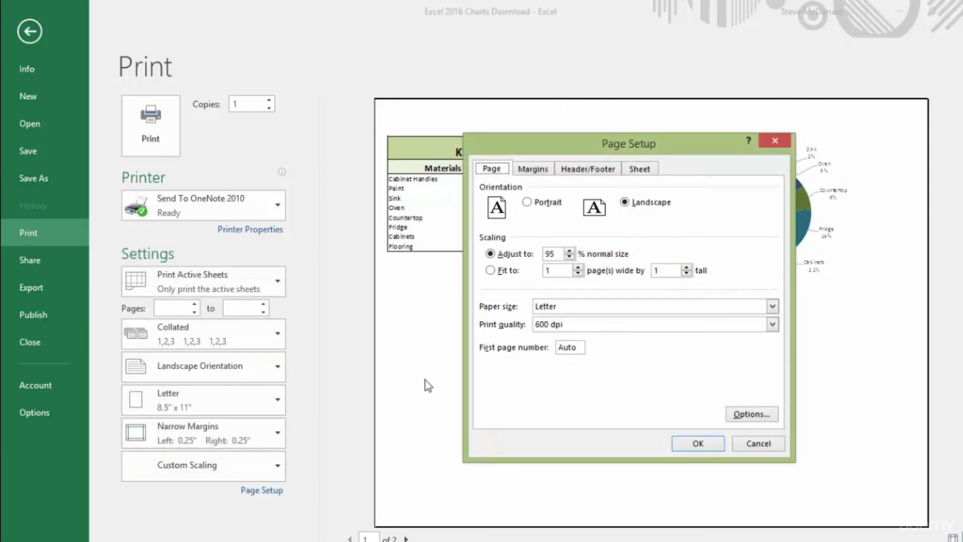
click(535, 171)
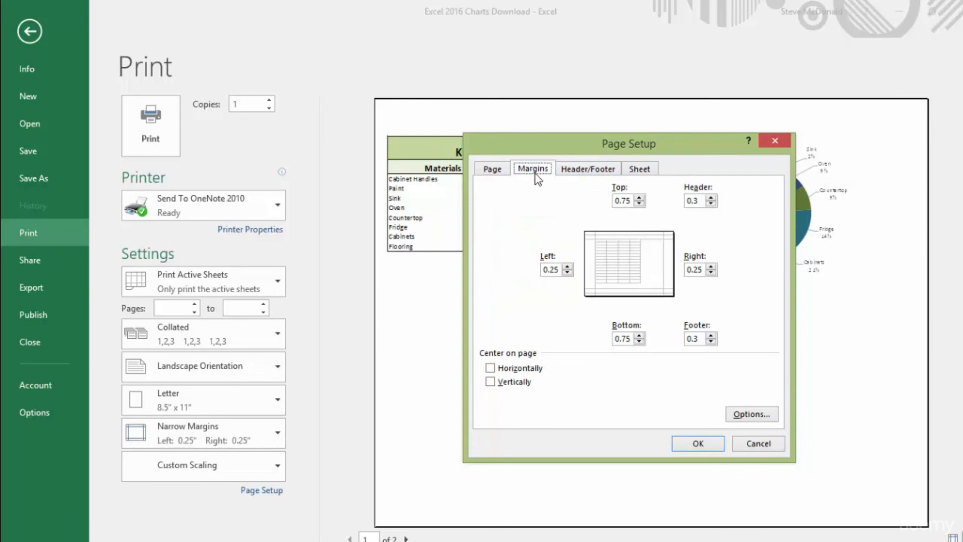
click(490, 368)
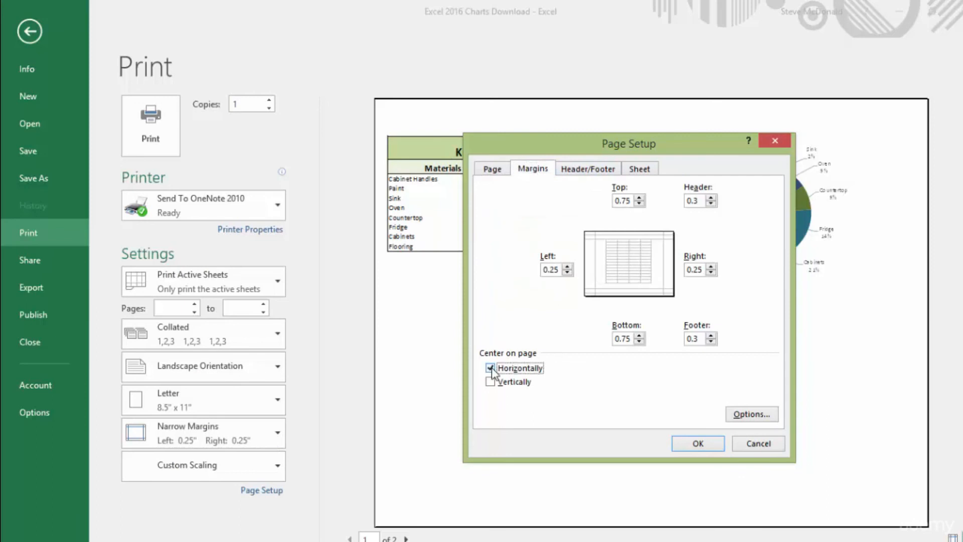
click(699, 443)
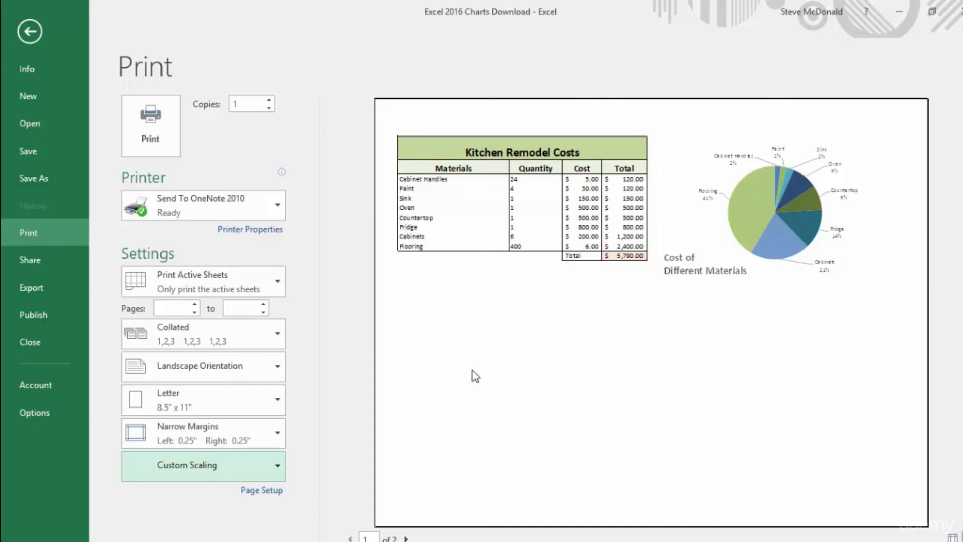
Step: Customize the page margins with a right margin of 0 and a left margin of 0.5
click(279, 438)
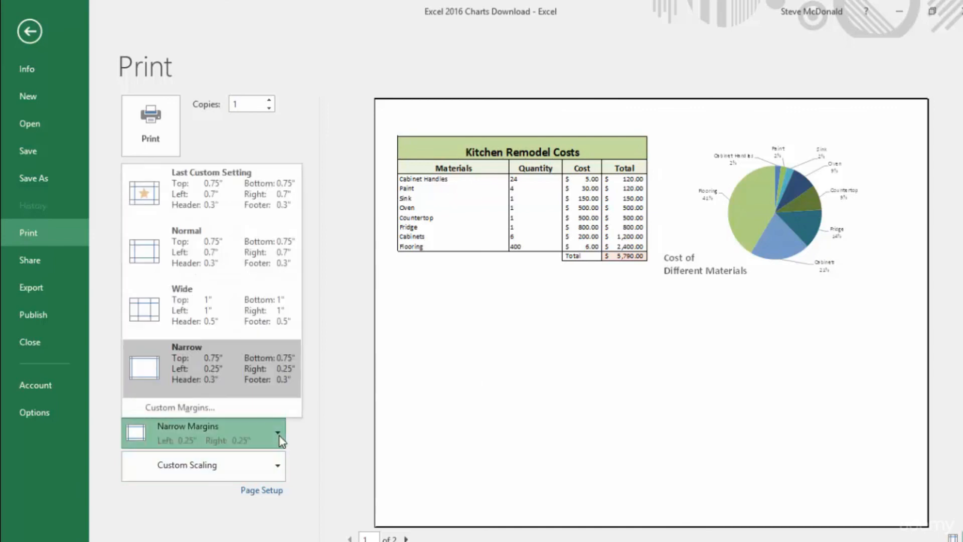
click(195, 410)
click(711, 273)
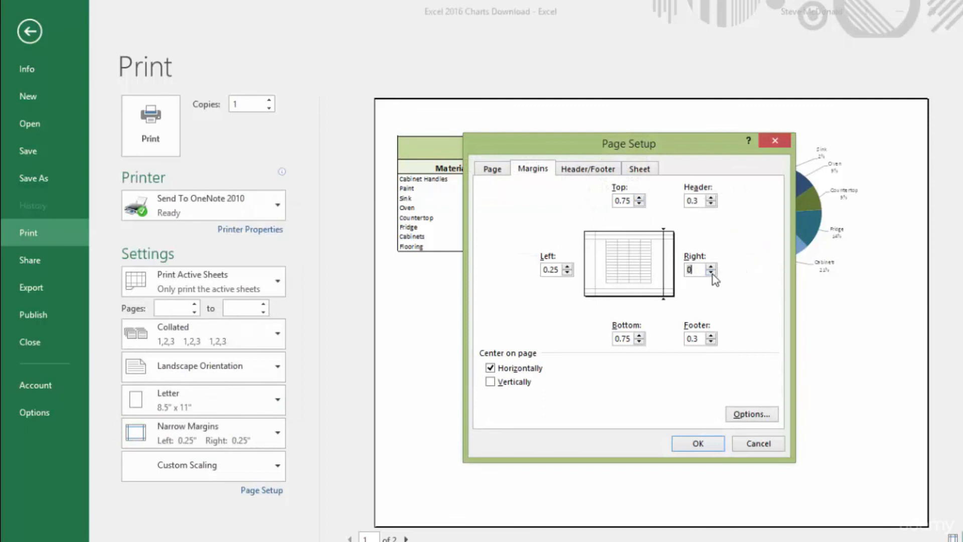
click(698, 443)
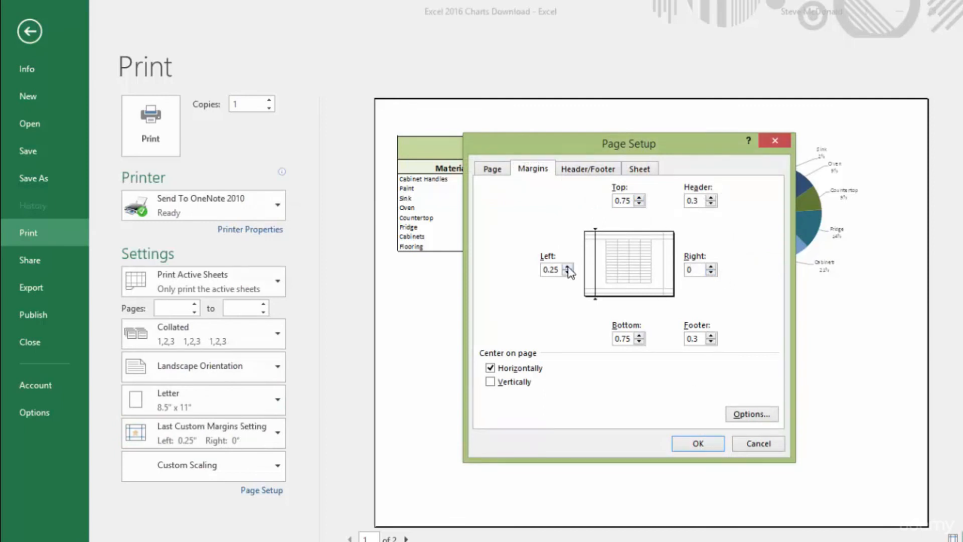
click(567, 266)
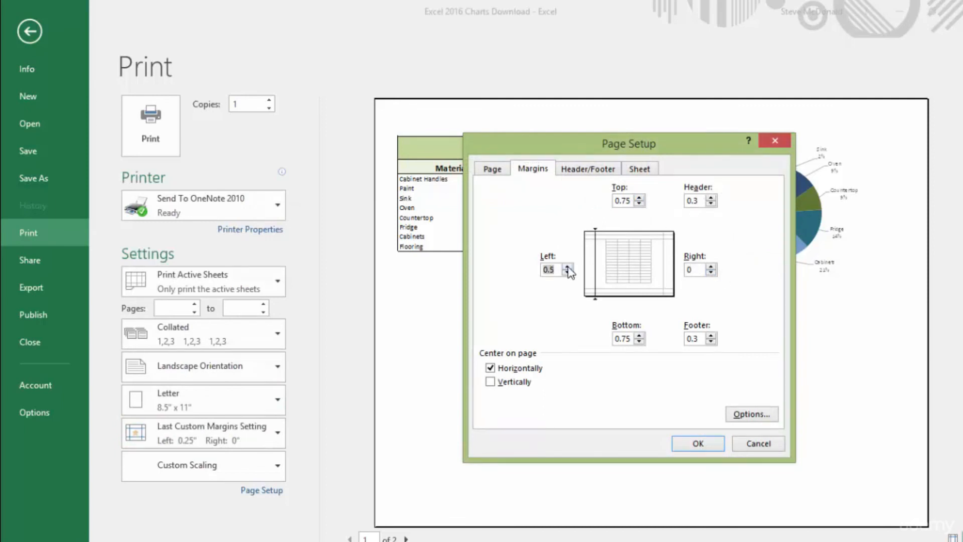
click(712, 447)
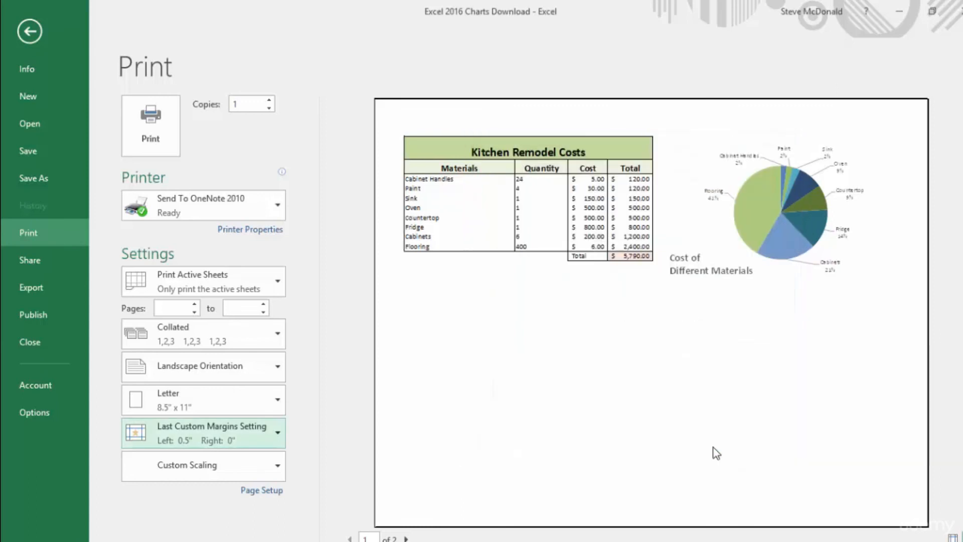
Step: Increase the custom left margin of the page to 0.75
click(278, 434)
click(248, 408)
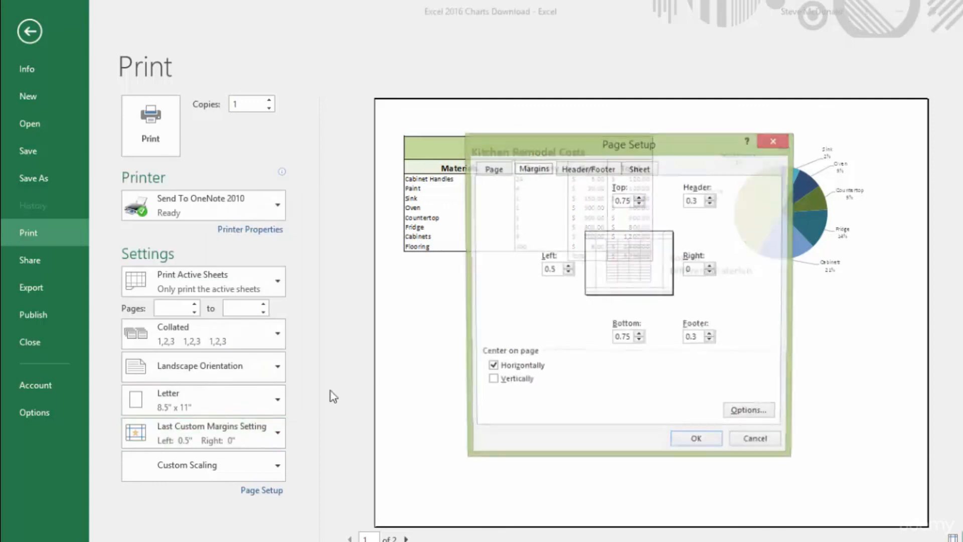
click(568, 266)
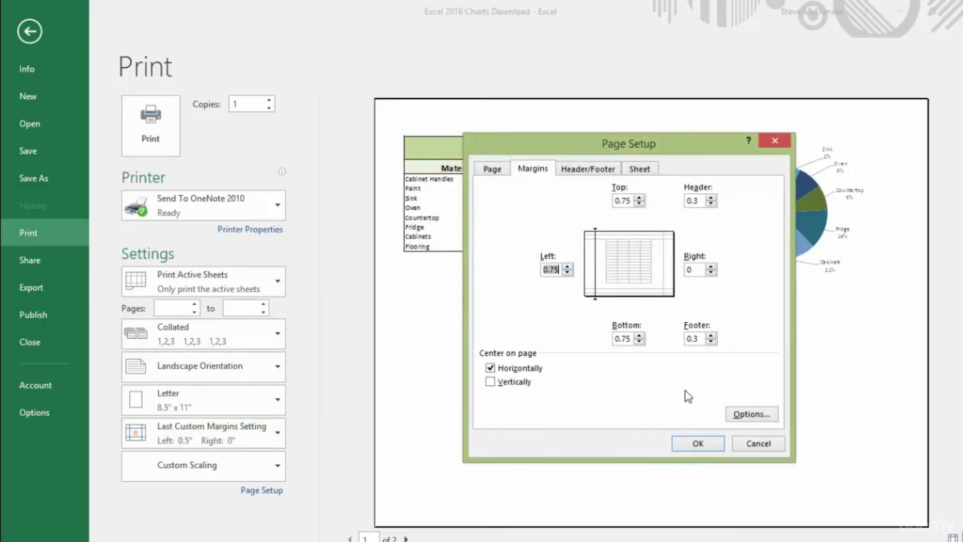
click(705, 445)
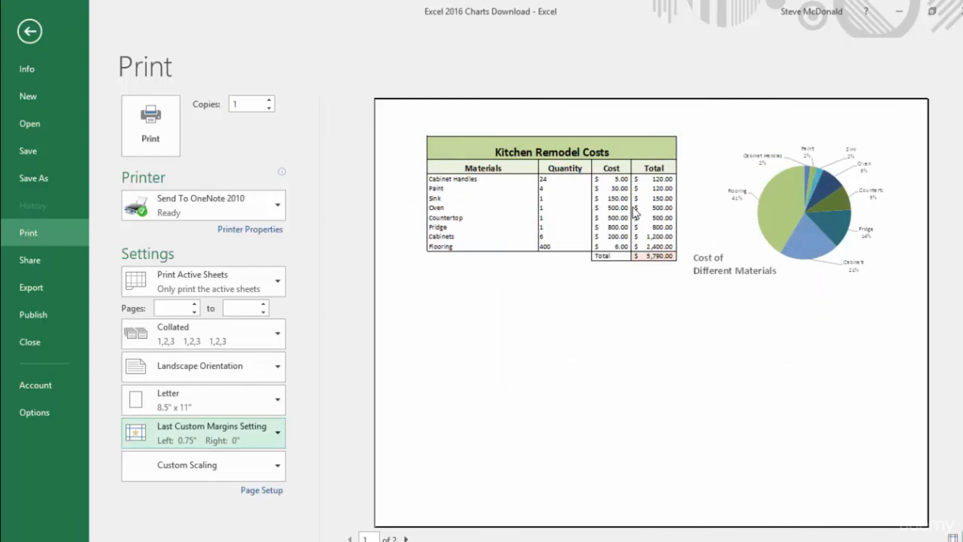
Step: Switch the page margins to the Normal preset and turn off horizontal centering on the page
click(278, 433)
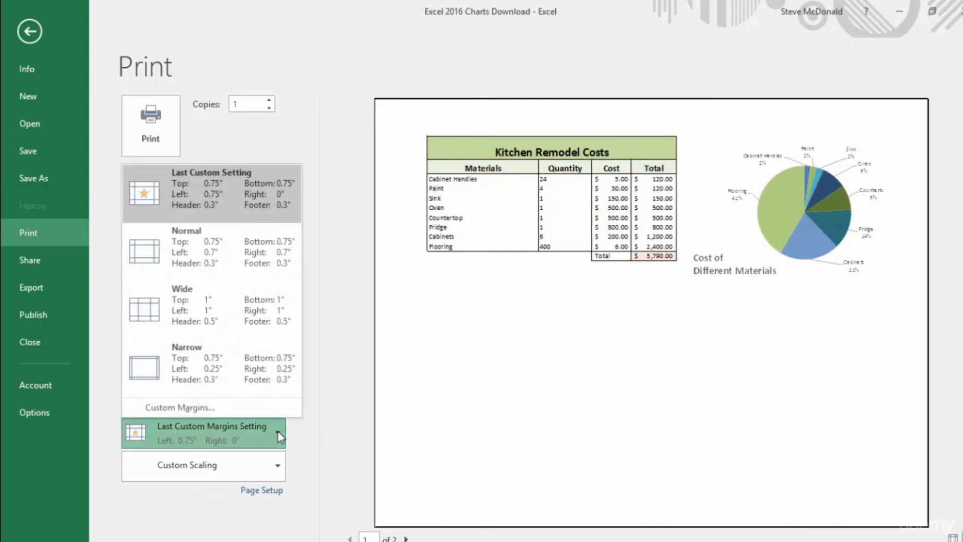
click(222, 247)
click(271, 465)
click(238, 444)
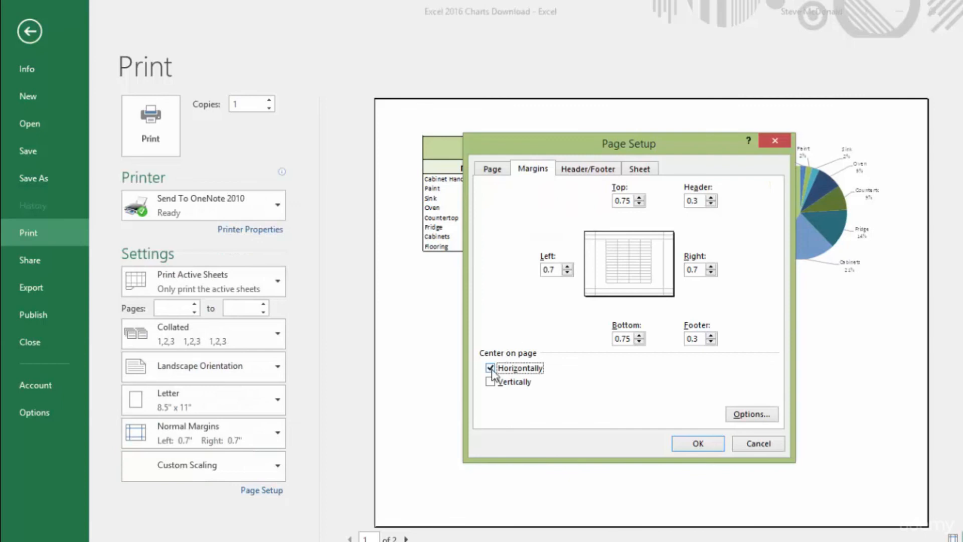
click(490, 368)
click(698, 443)
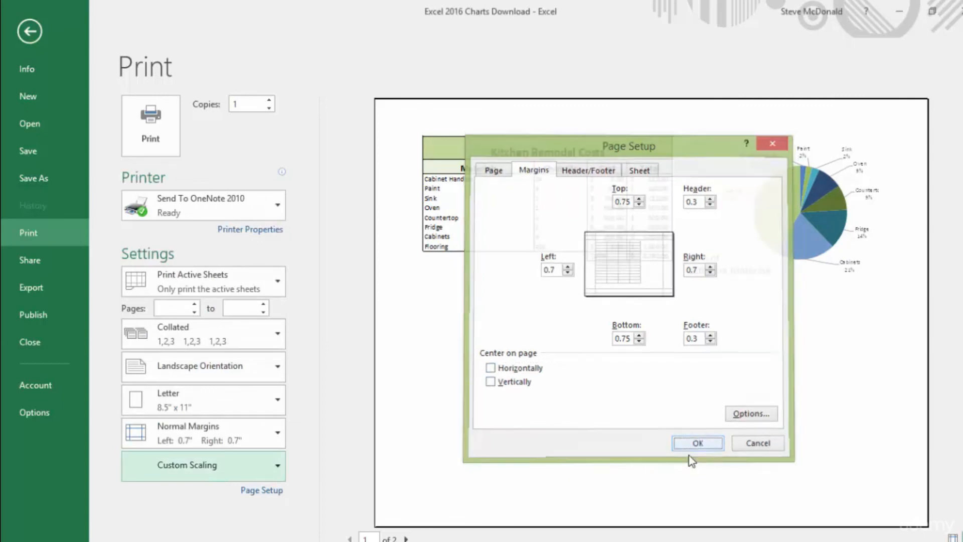
Step: Set the sheet's print scaling to No Scaling
click(275, 461)
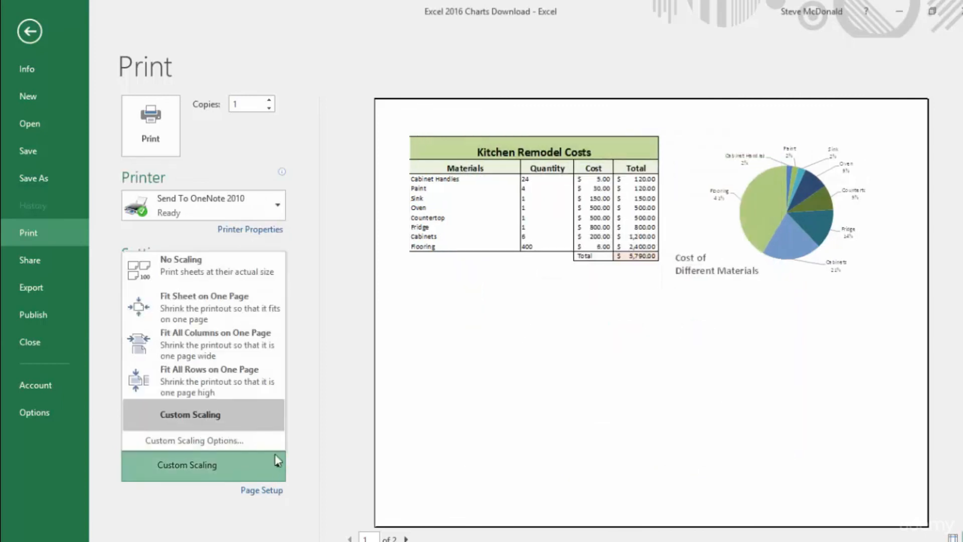
click(219, 273)
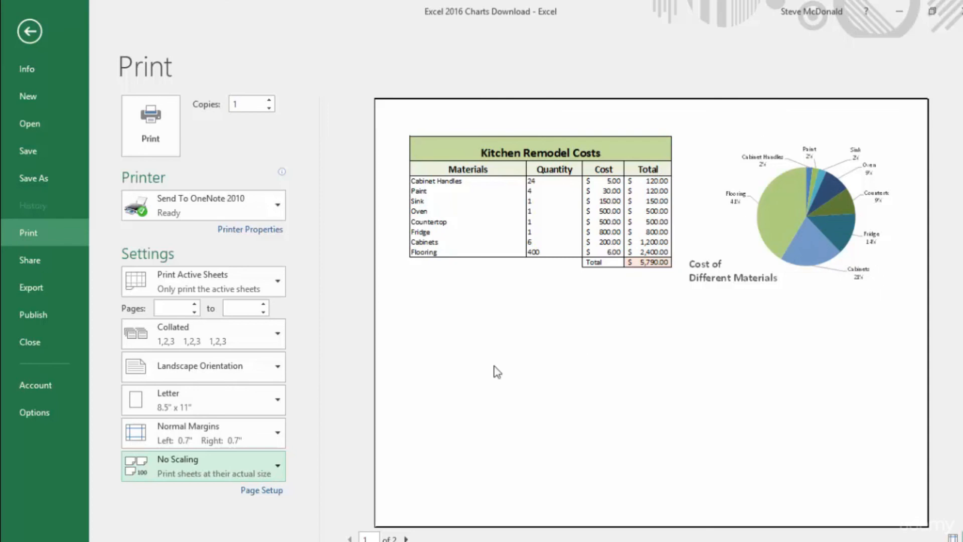
click(279, 467)
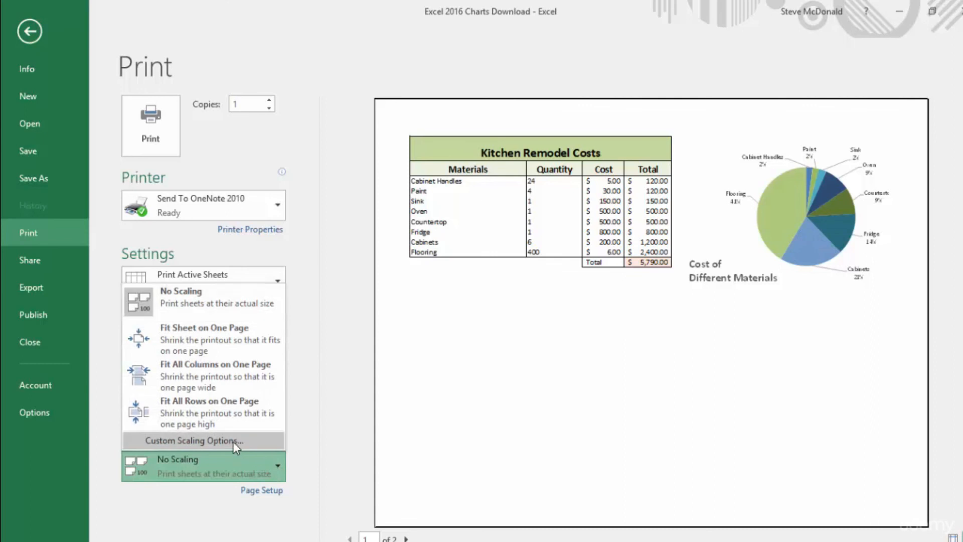
click(326, 436)
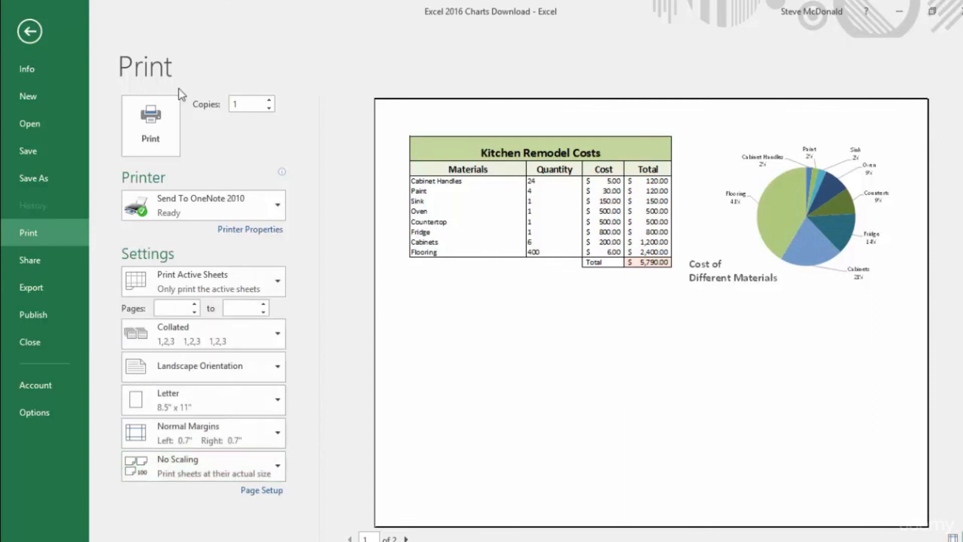
Step: In Page Break Preview, extend the print area to column O and move the vertical page break between the cost table and the pie chart
click(29, 35)
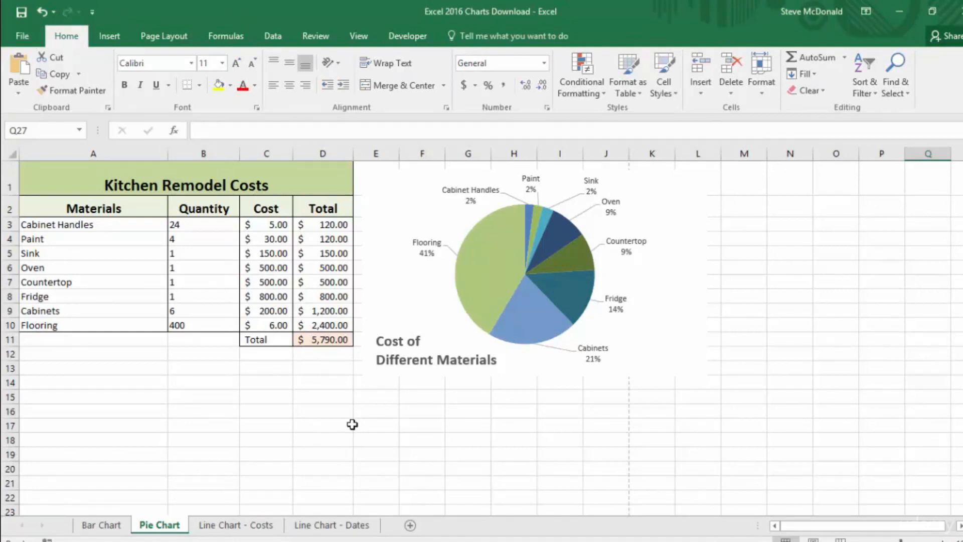
click(358, 36)
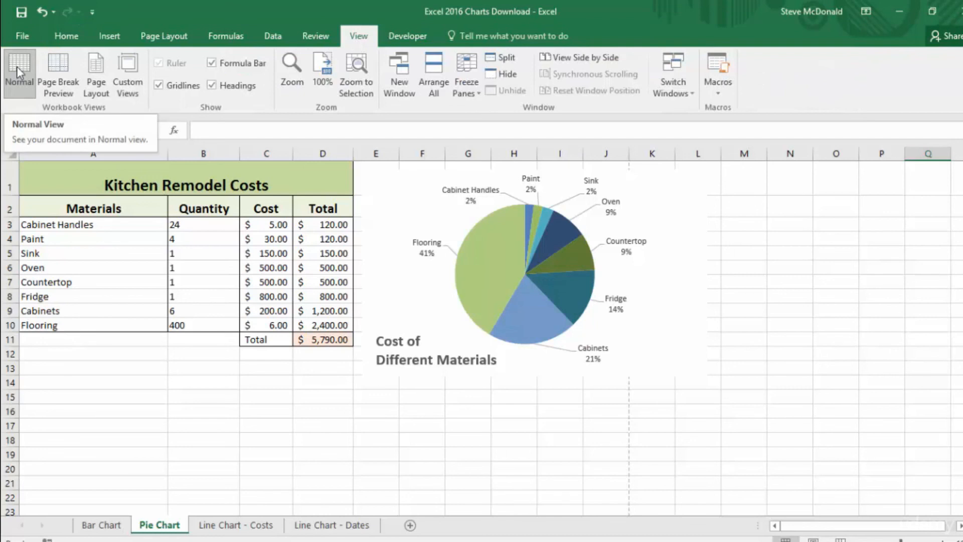
click(59, 66)
drag(436, 282, 435, 282)
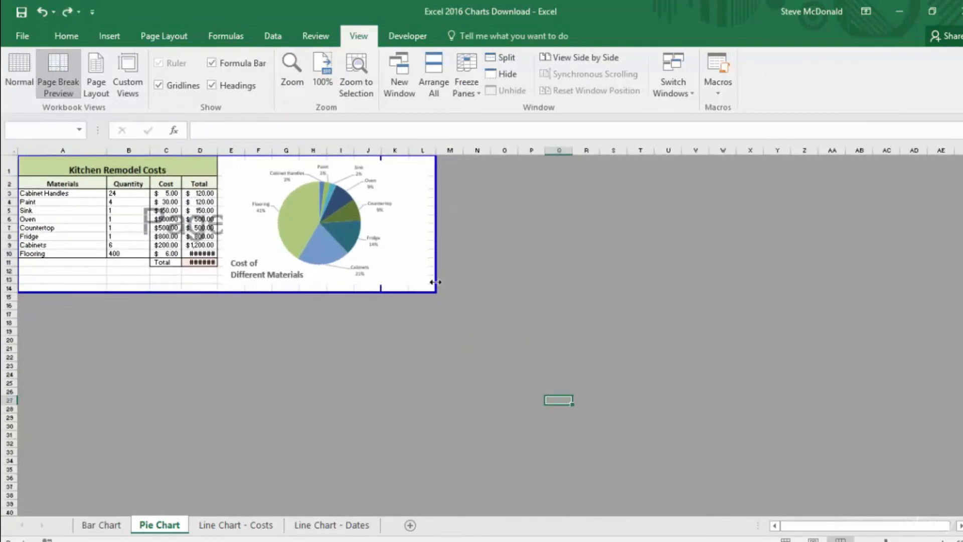
drag(435, 282, 518, 288)
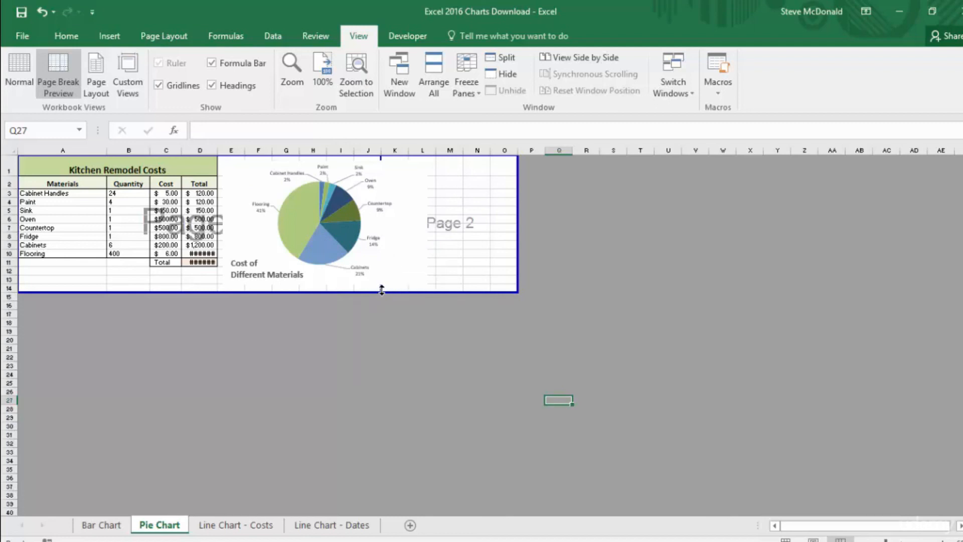
drag(381, 288, 221, 287)
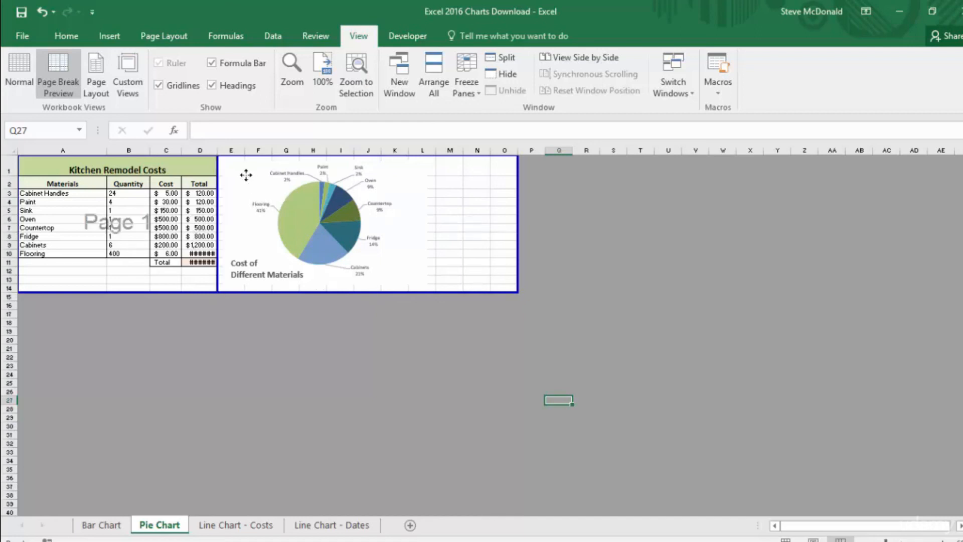
Step: Try moving the pie chart partly beyond the print area, and undo the move
drag(247, 174, 434, 280)
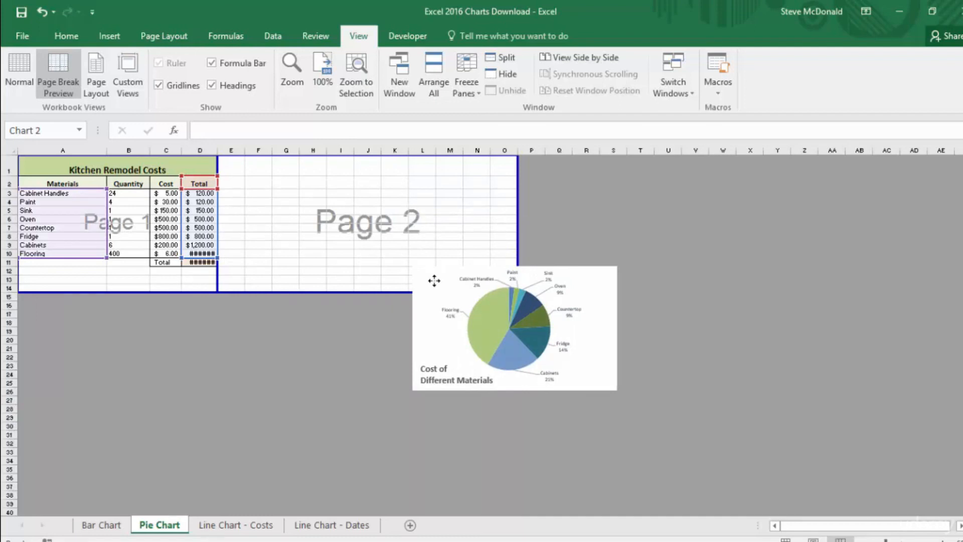
drag(434, 281, 355, 241)
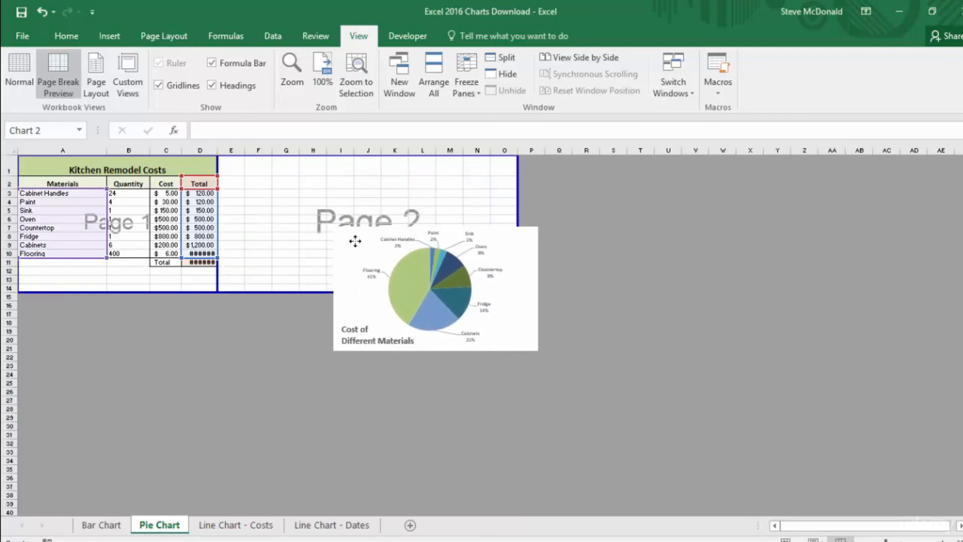
click(43, 13)
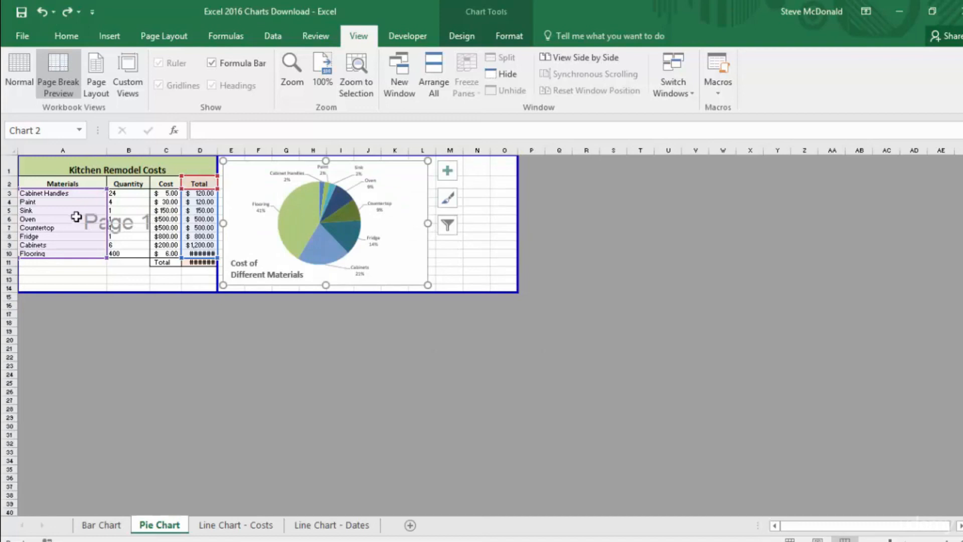
click(474, 279)
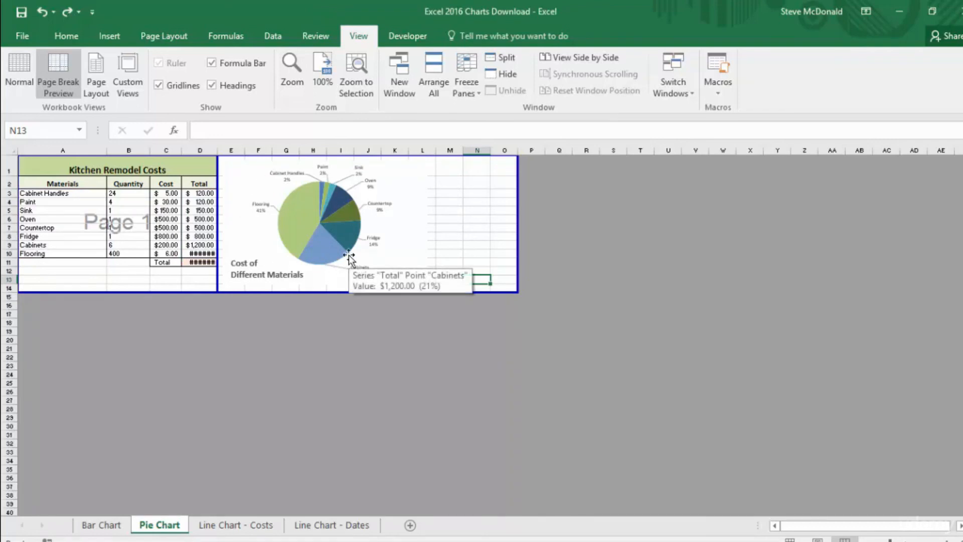
Step: Check the print preview of both pages, with the cost table and the pie chart on separate pages
click(20, 34)
click(35, 230)
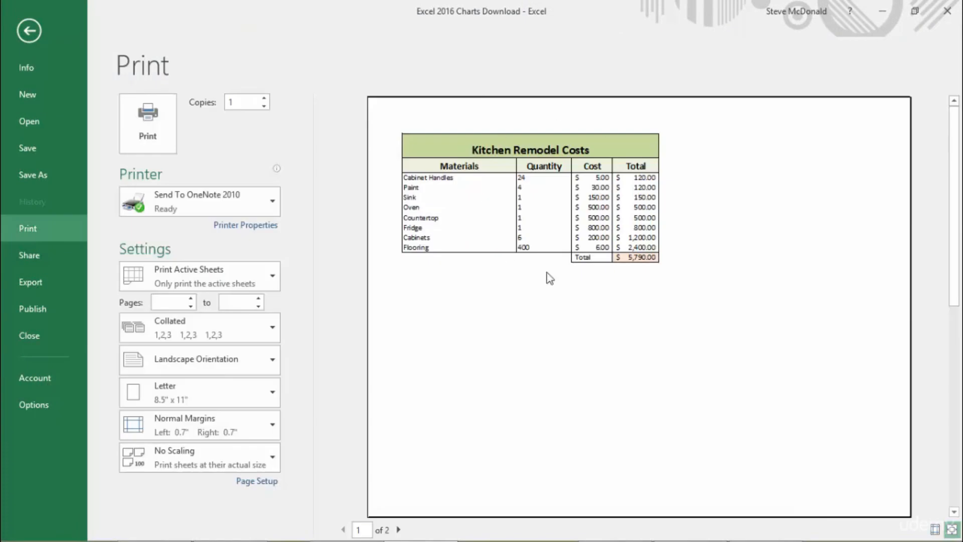
click(398, 530)
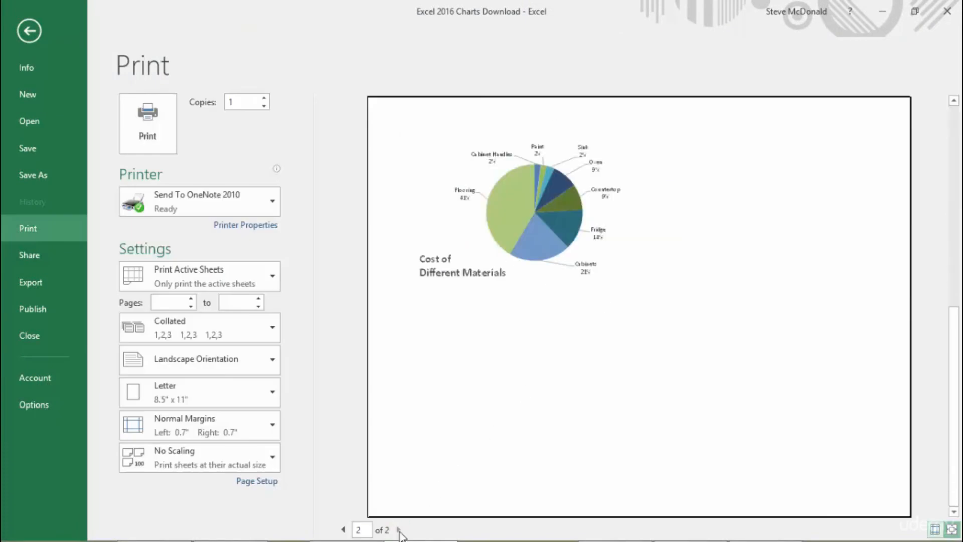
Step: Apply custom scaling at 160% of normal size and check the pages with the pie chart and the cost table
click(275, 459)
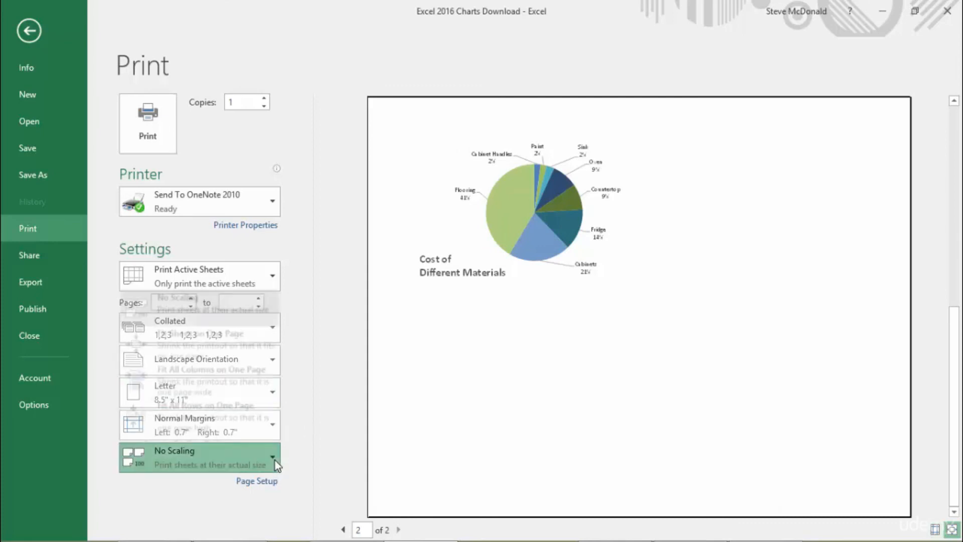
click(222, 434)
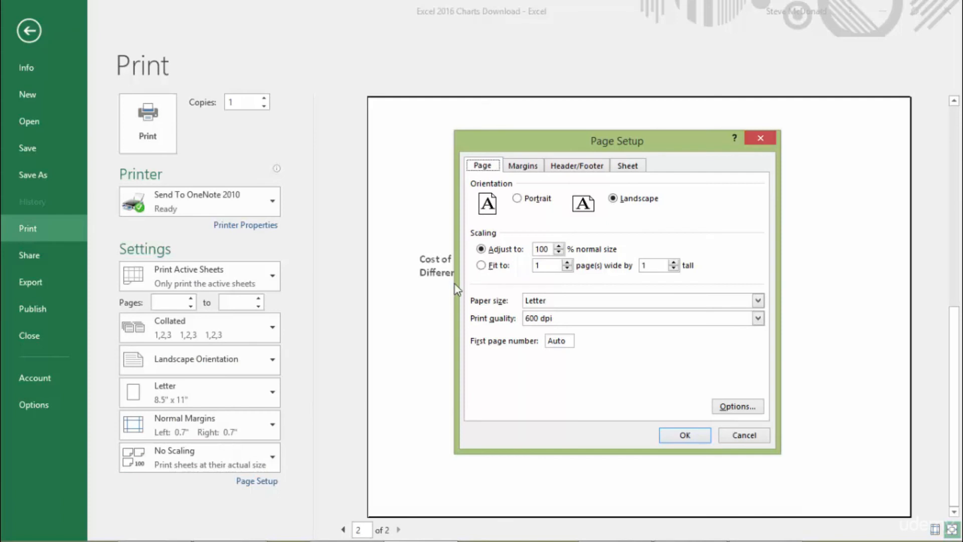
click(559, 247)
click(694, 441)
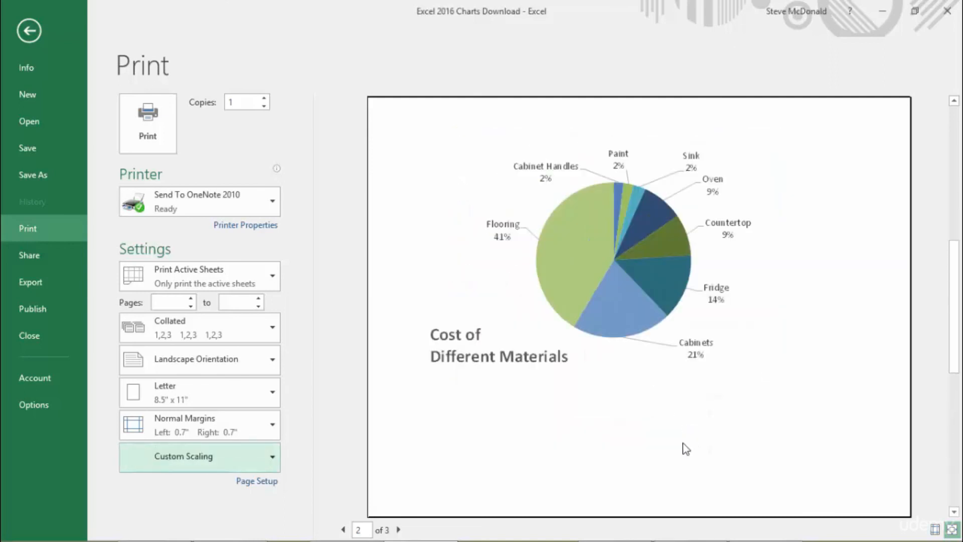
click(343, 530)
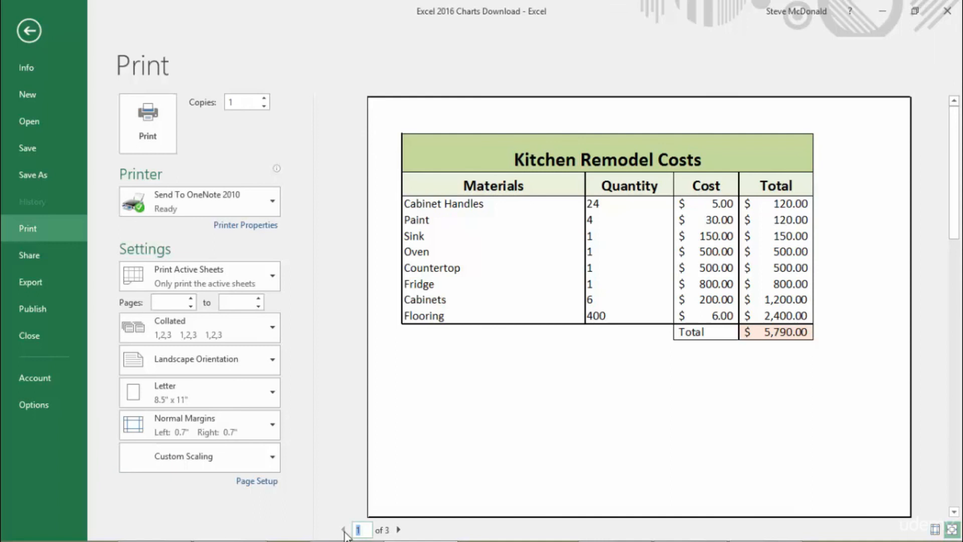
Step: Center the printed content both horizontally and vertically on the page, and check the pie chart's page
click(273, 459)
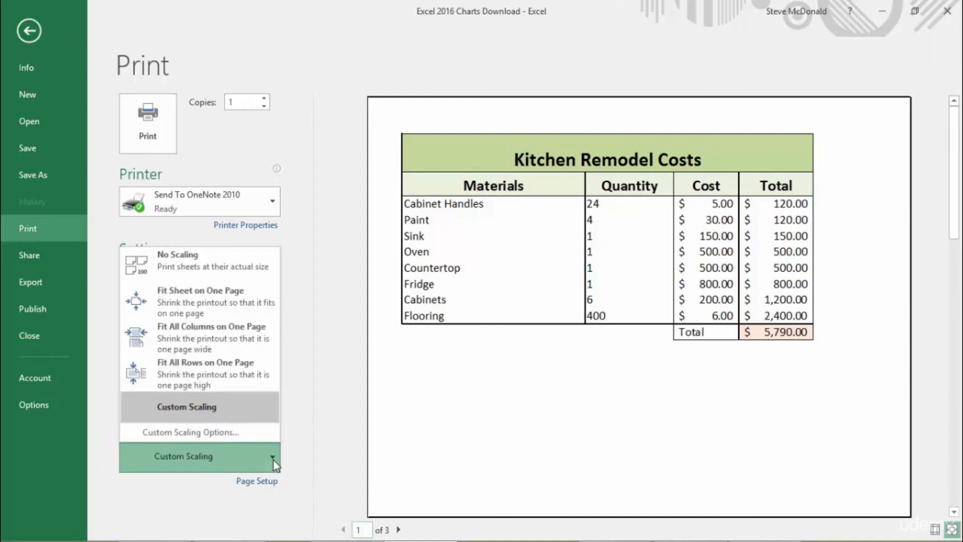
click(240, 436)
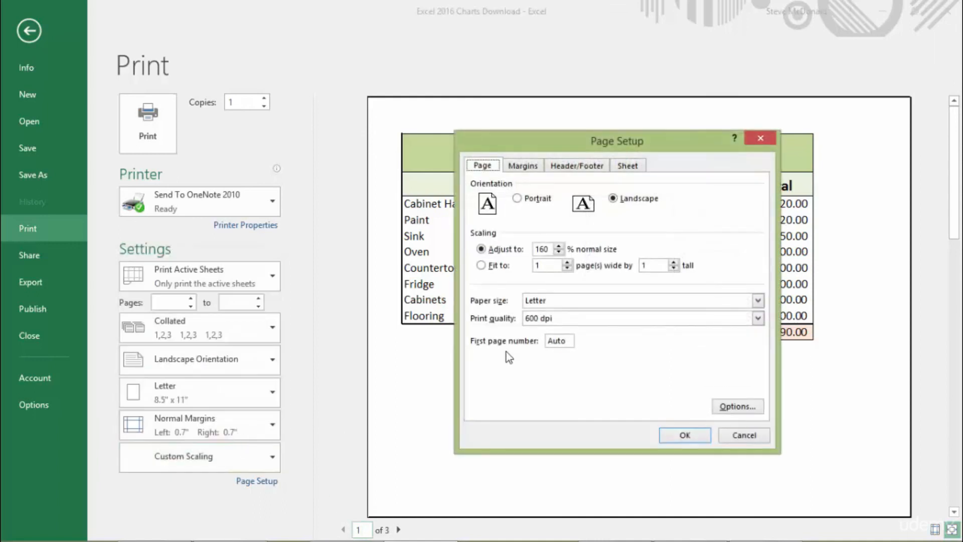
click(523, 166)
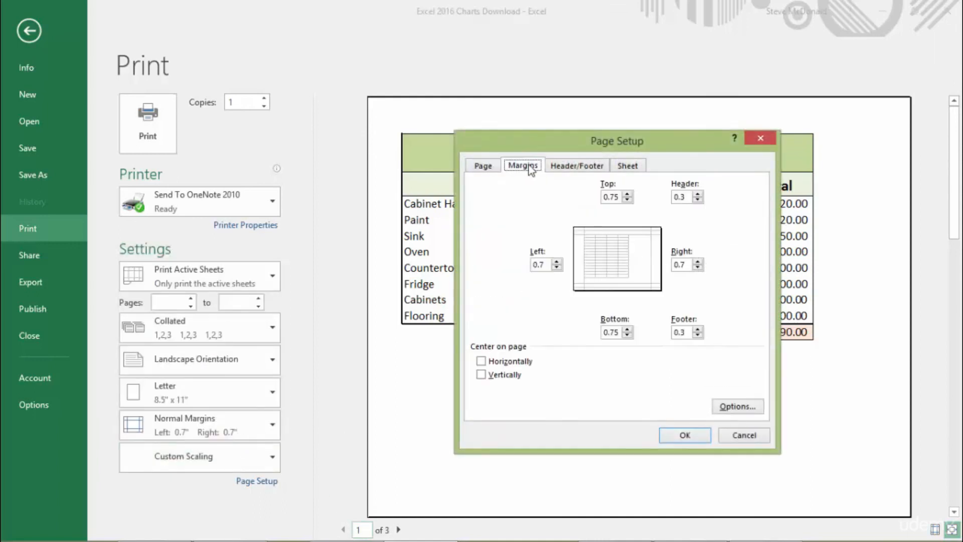
click(481, 361)
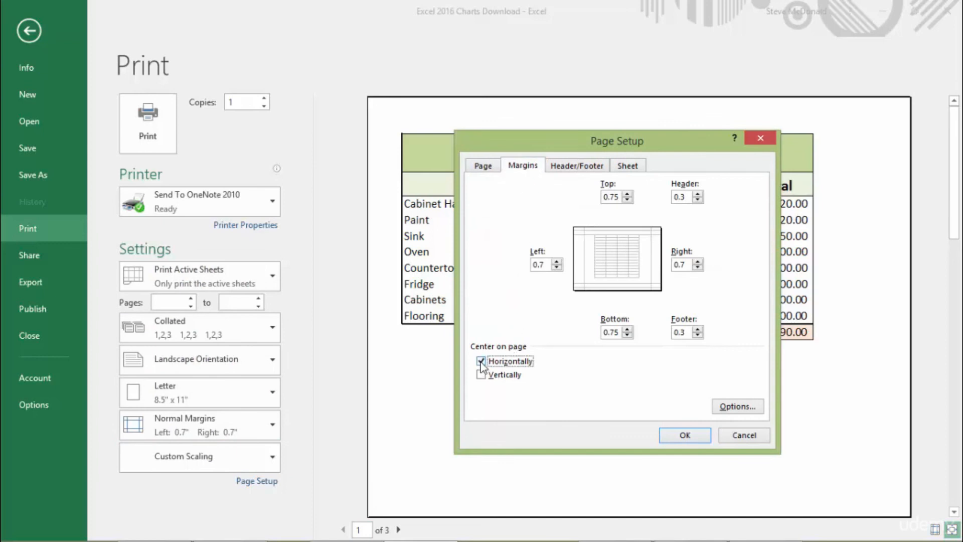
click(481, 375)
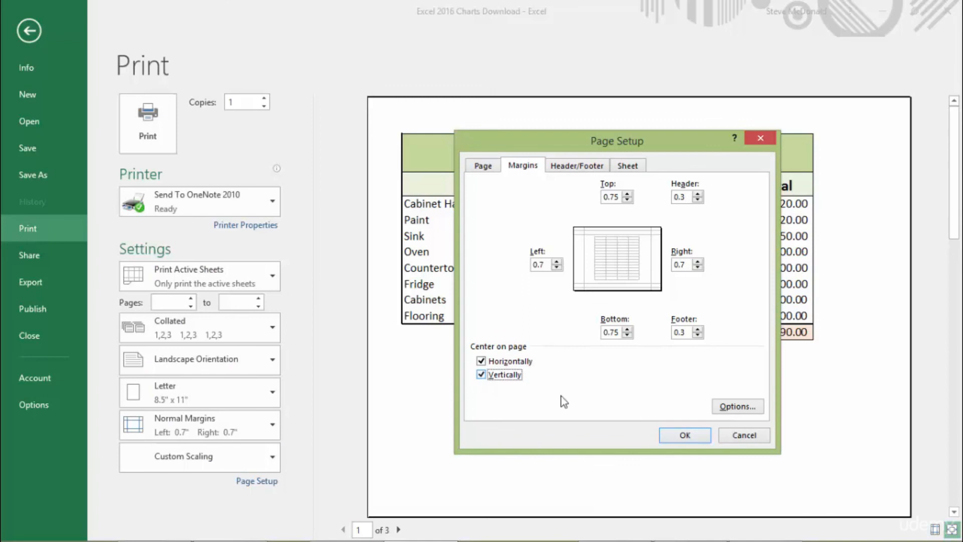
click(695, 441)
click(399, 530)
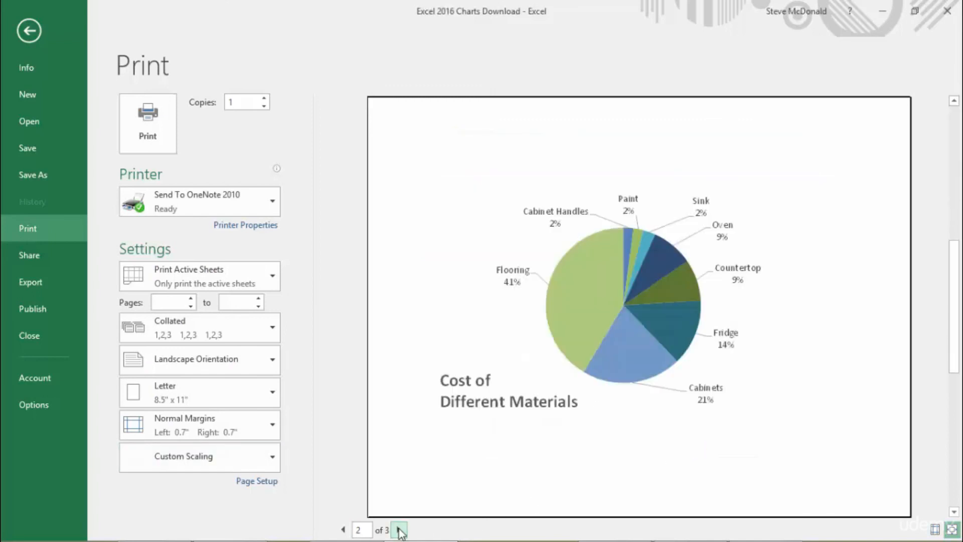